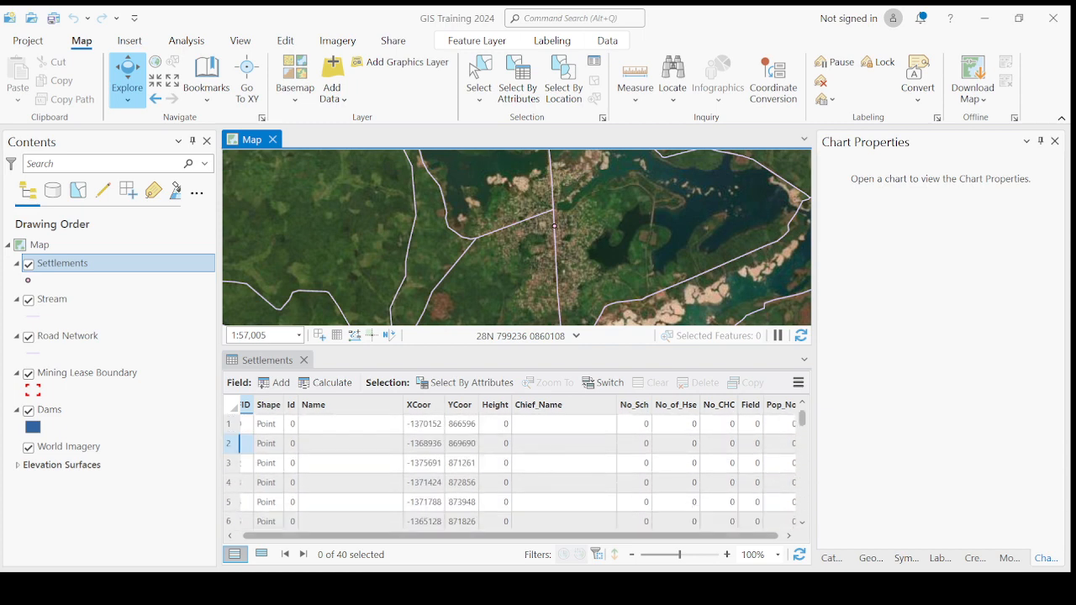
Step: Close the Settlements attribute table and pan and zoom around the road network map
{"action": "left_click_drag", "start_coordinate": [551, 537], "coordinate": [556, 538]}
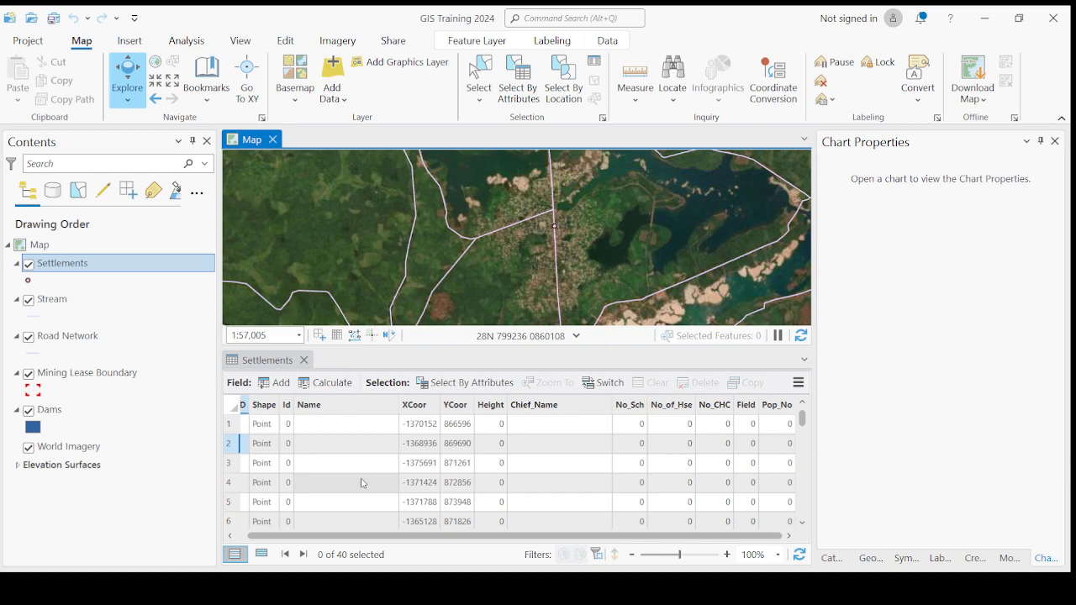
{"action": "scroll", "coordinate": [363, 484], "scroll_direction": "down", "scroll_amount": 5}
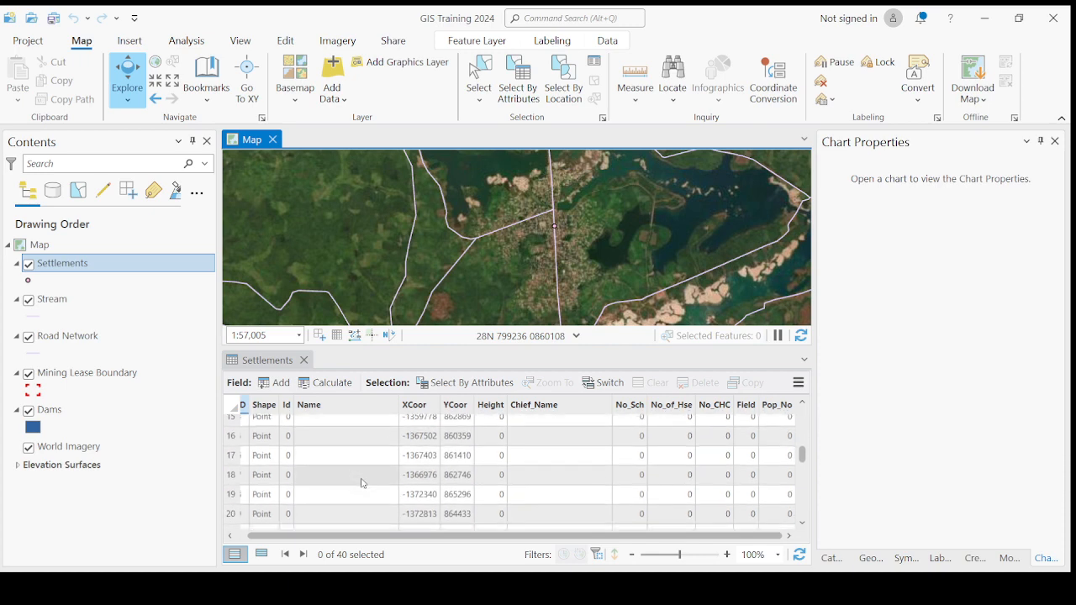
{"action": "scroll", "coordinate": [363, 484], "scroll_direction": "down", "scroll_amount": 2}
{"action": "scroll", "coordinate": [362, 483], "scroll_direction": "down", "scroll_amount": 2}
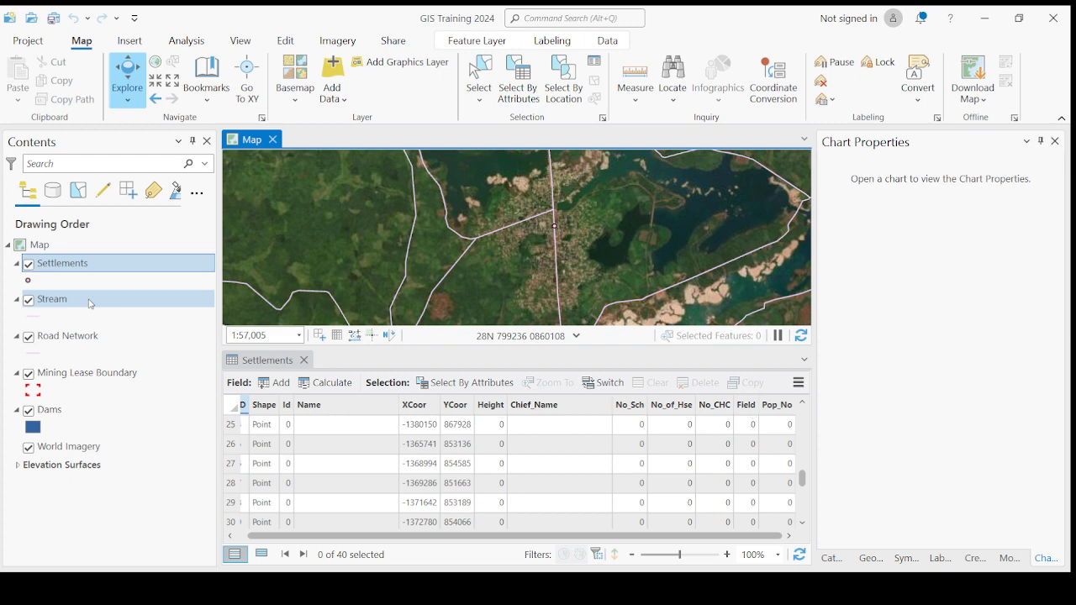
{"action": "left_click", "coordinate": [304, 360]}
{"action": "scroll", "coordinate": [395, 353], "scroll_direction": "down", "scroll_amount": 3}
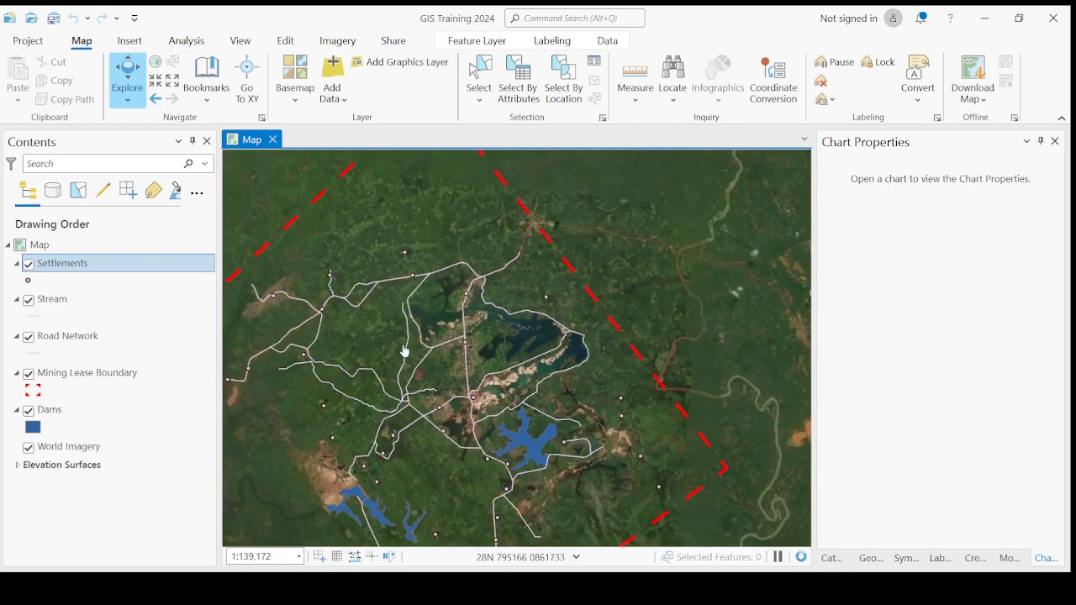
{"action": "scroll", "coordinate": [405, 352], "scroll_direction": "up", "scroll_amount": 2}
{"action": "left_click_drag", "start_coordinate": [417, 330], "coordinate": [501, 272]}
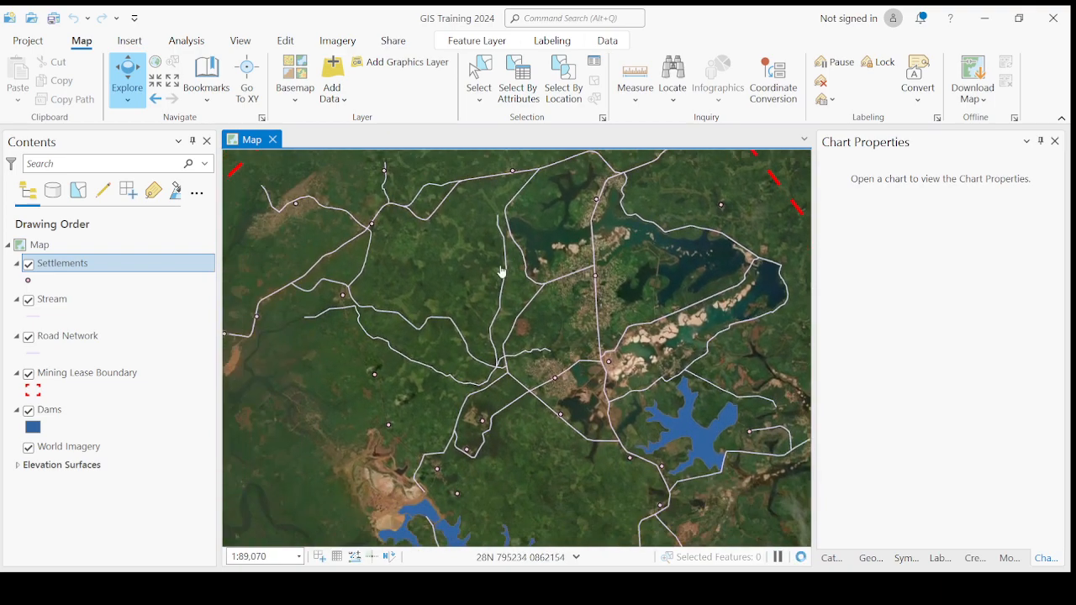
{"action": "scroll", "coordinate": [501, 271], "scroll_direction": "down", "scroll_amount": 2}
{"action": "scroll", "coordinate": [529, 295], "scroll_direction": "up", "scroll_amount": 4}
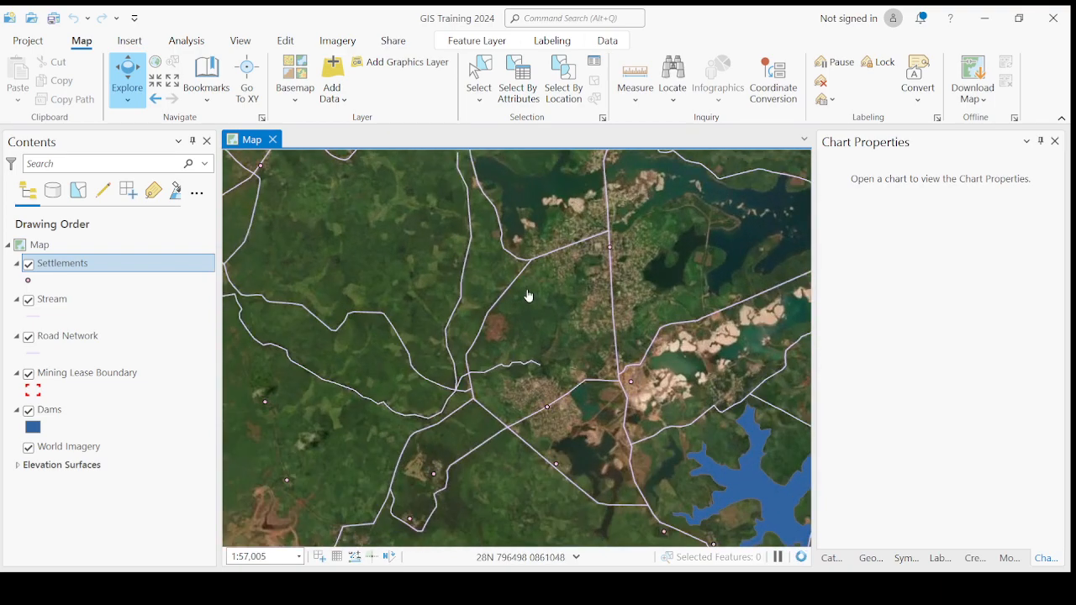
{"action": "scroll", "coordinate": [528, 295], "scroll_direction": "down", "scroll_amount": 4}
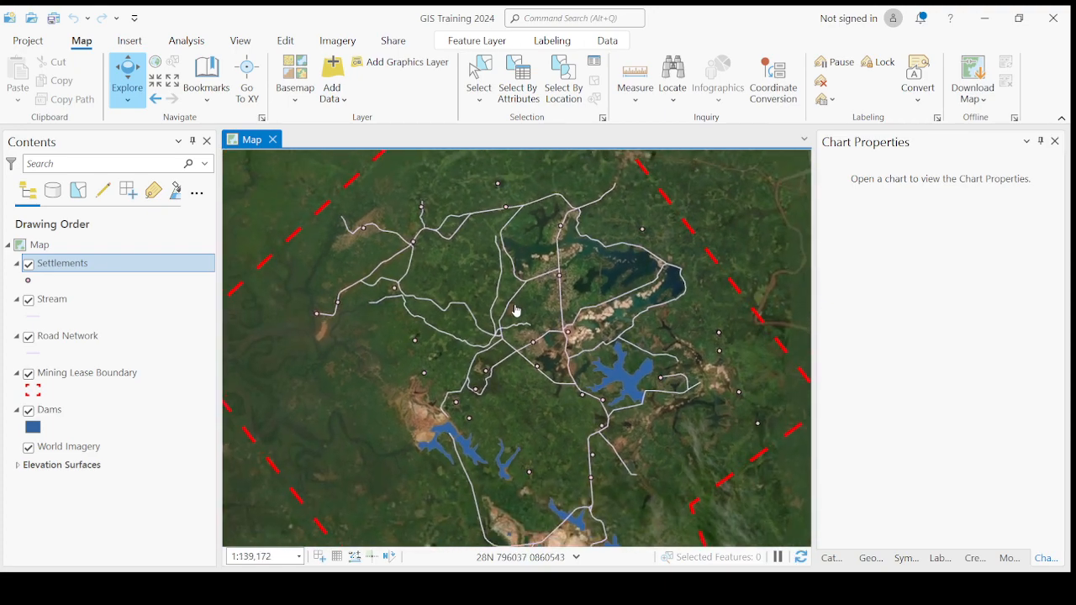
{"action": "scroll", "coordinate": [516, 311], "scroll_direction": "up", "scroll_amount": 2}
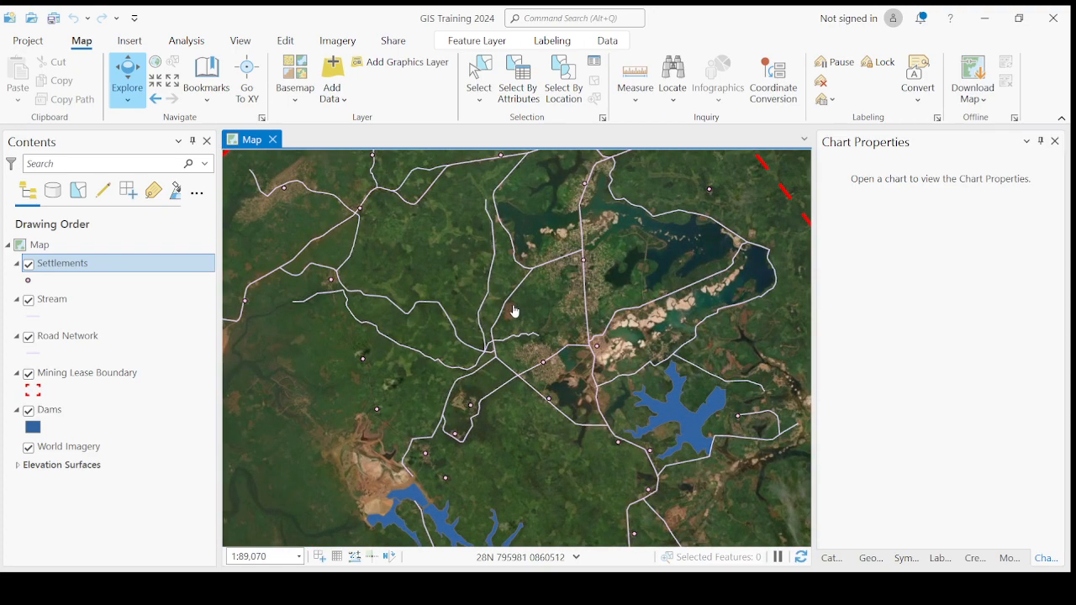
Step: Reopen the Settlements attribute table with Ctrl+T and zoom to the first settlement record
{"action": "left_click", "coordinate": [105, 265]}
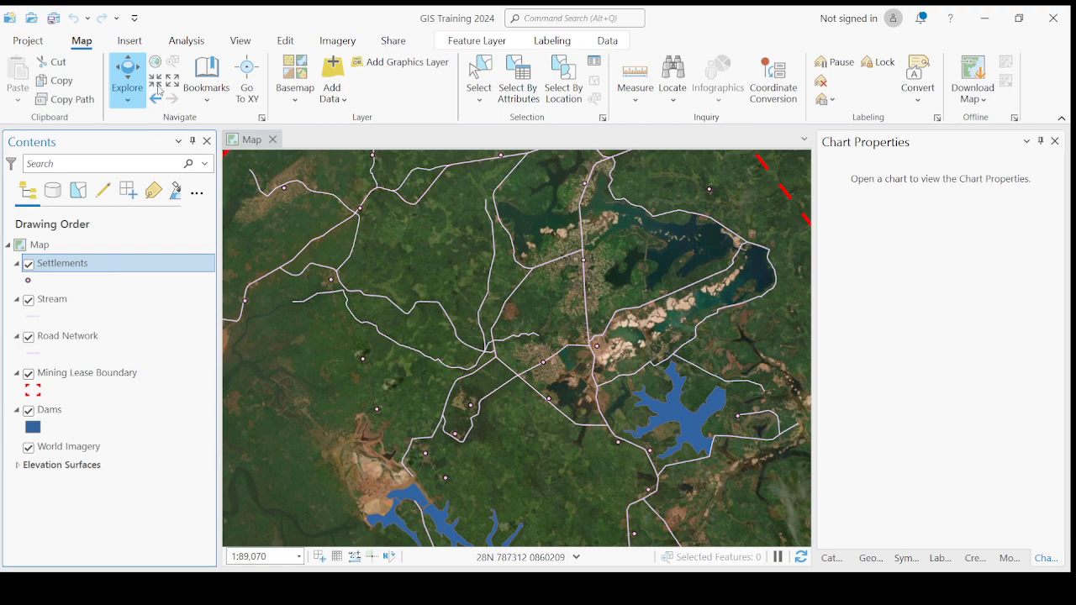
{"action": "key", "text": "ctrl+t"}
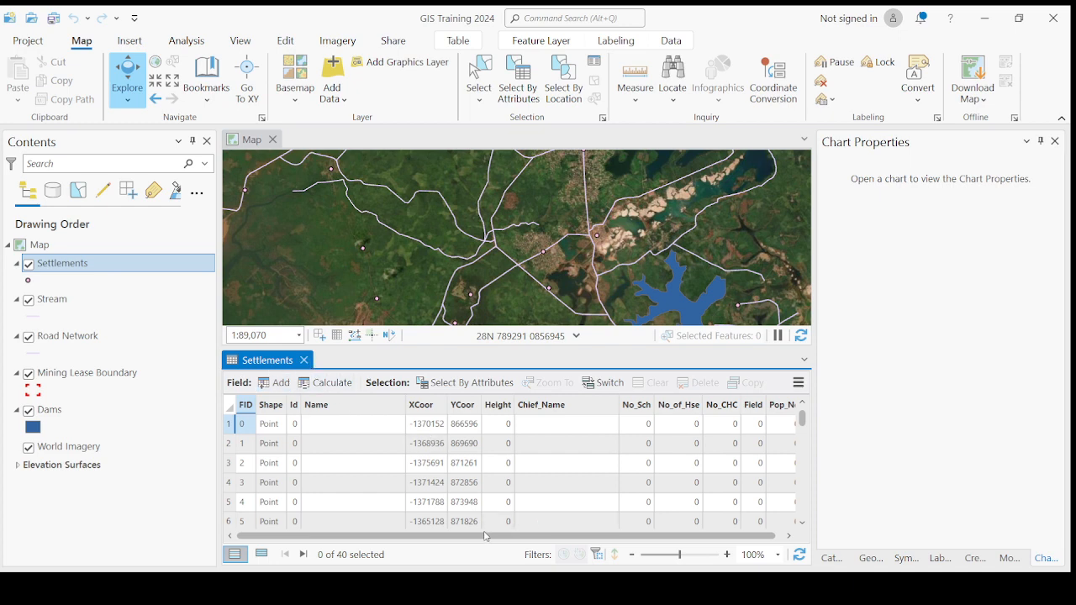
{"action": "left_click_drag", "start_coordinate": [508, 535], "coordinate": [516, 536]}
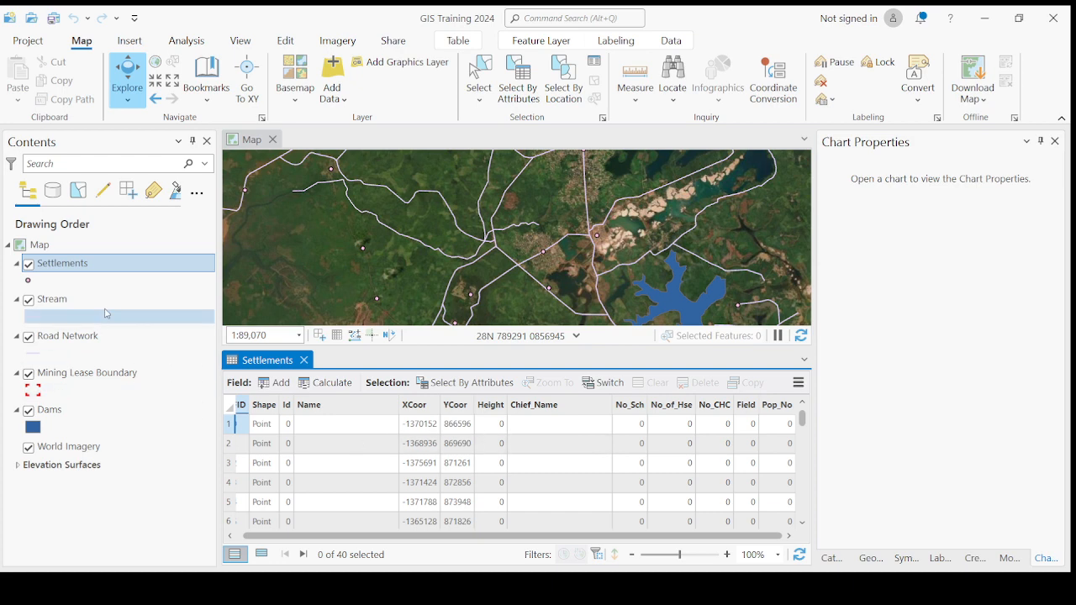
{"action": "scroll", "coordinate": [388, 251], "scroll_direction": "down", "scroll_amount": 4}
{"action": "scroll", "coordinate": [388, 250], "scroll_direction": "up", "scroll_amount": 3}
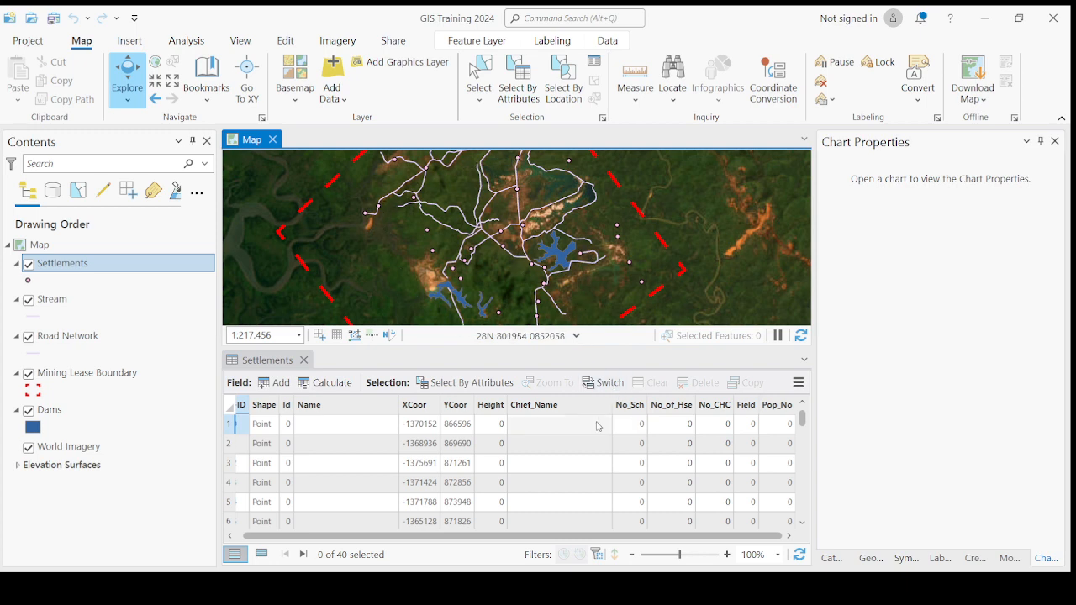
{"action": "double_click", "coordinate": [230, 426]}
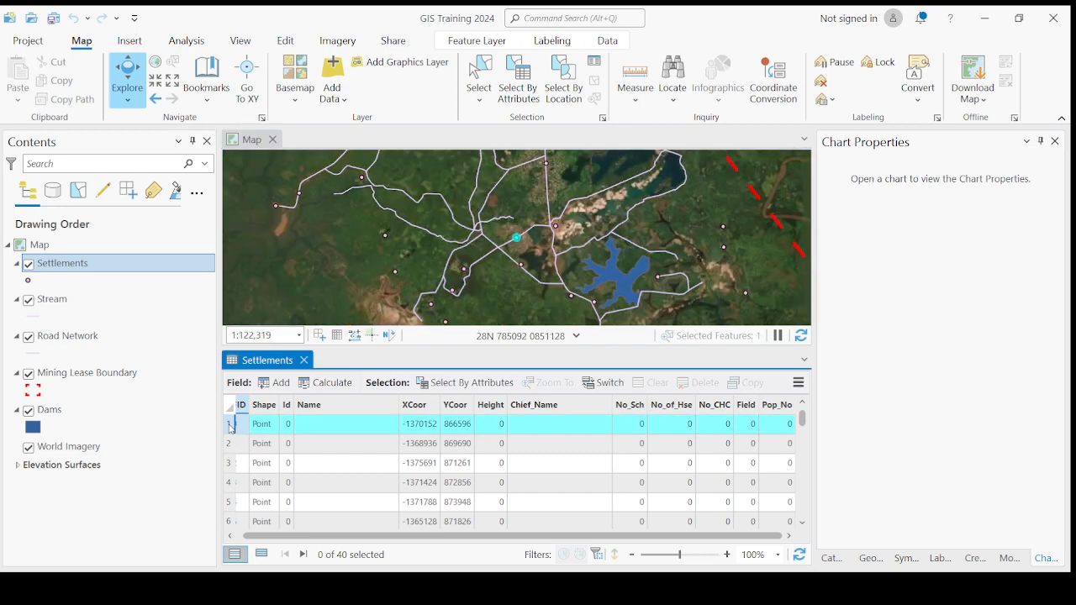
{"action": "scroll", "coordinate": [511, 233], "scroll_direction": "up", "scroll_amount": 3}
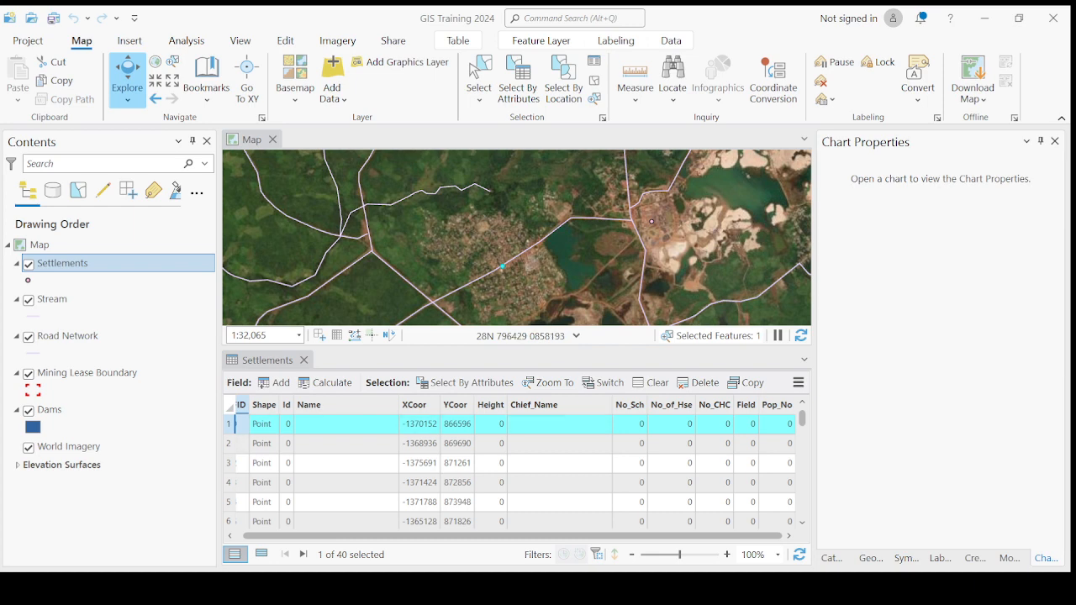
Step: Reselect settlement row 1 and zoom the map onto its point
{"action": "left_click", "coordinate": [228, 443]}
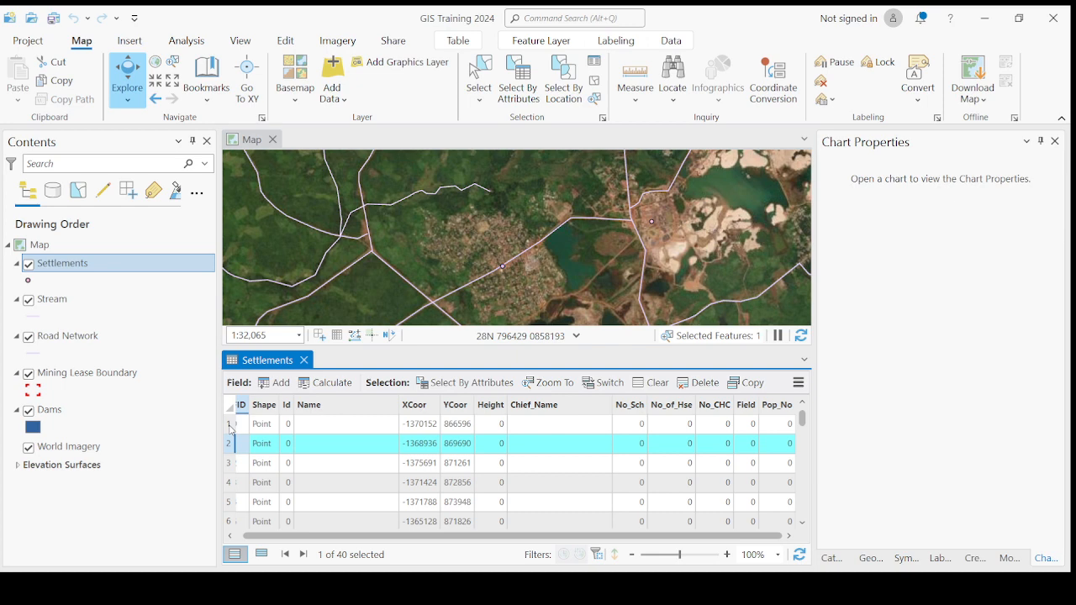
{"action": "left_click", "coordinate": [232, 427]}
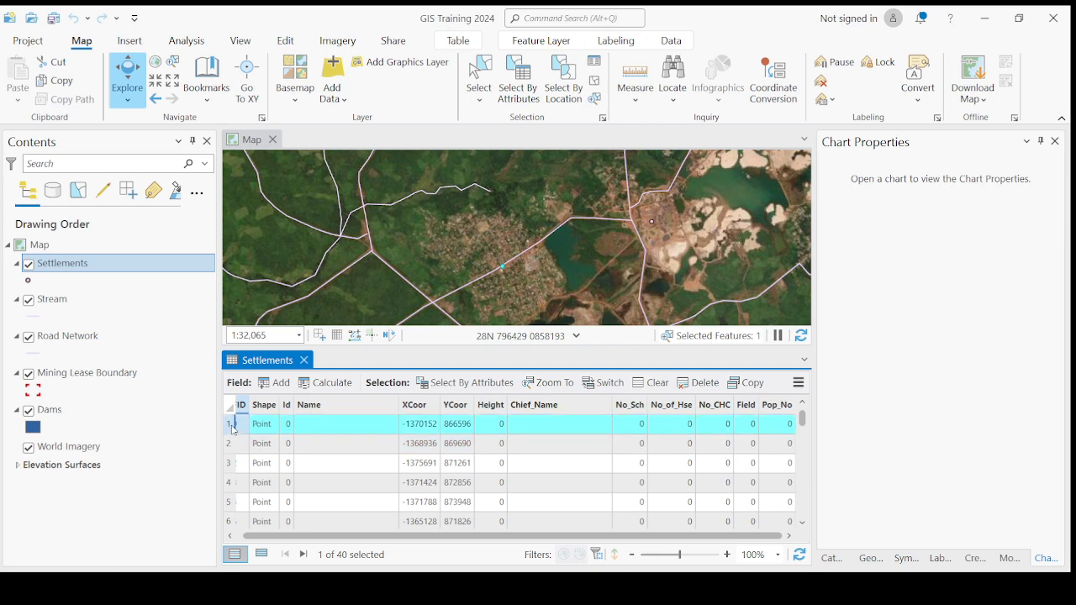
{"action": "double_click", "coordinate": [233, 429]}
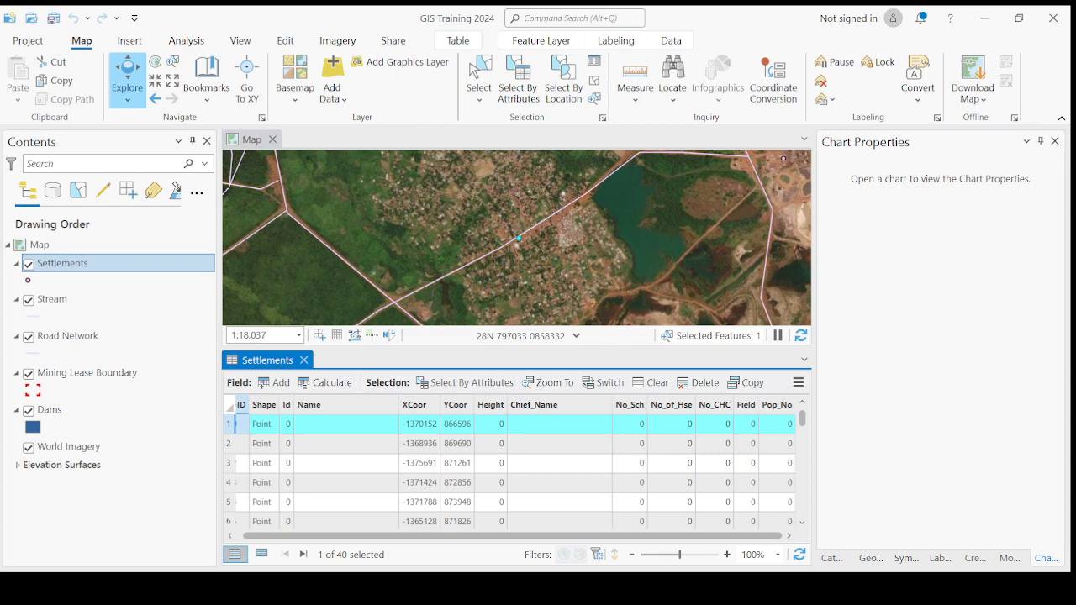
Step: Enter the chief's name in the first settlement's Chief_Name cell
{"action": "left_click", "coordinate": [542, 429]}
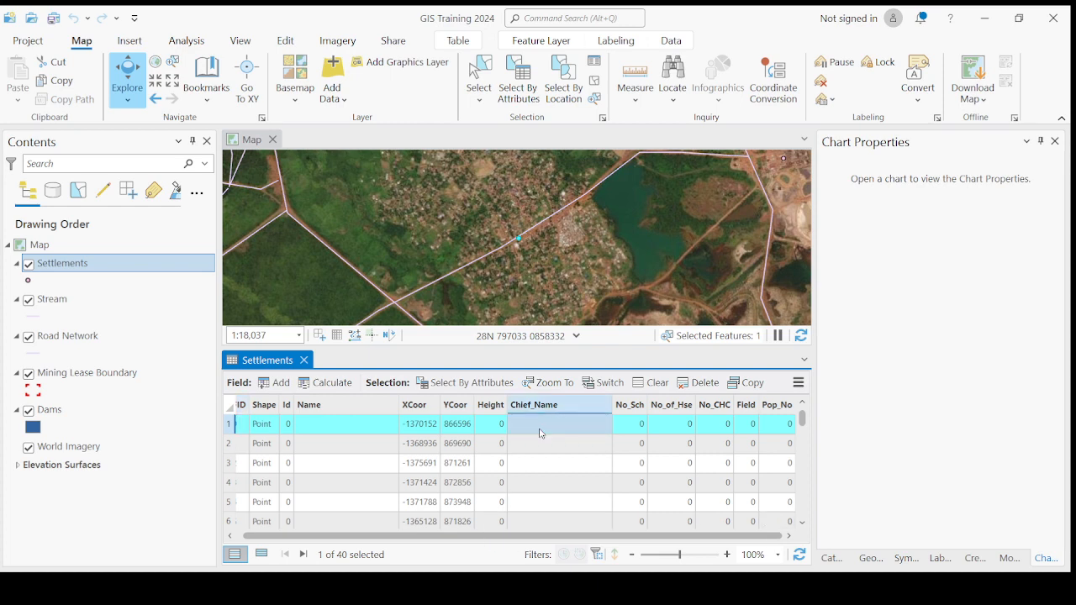
{"action": "left_click", "coordinate": [535, 448]}
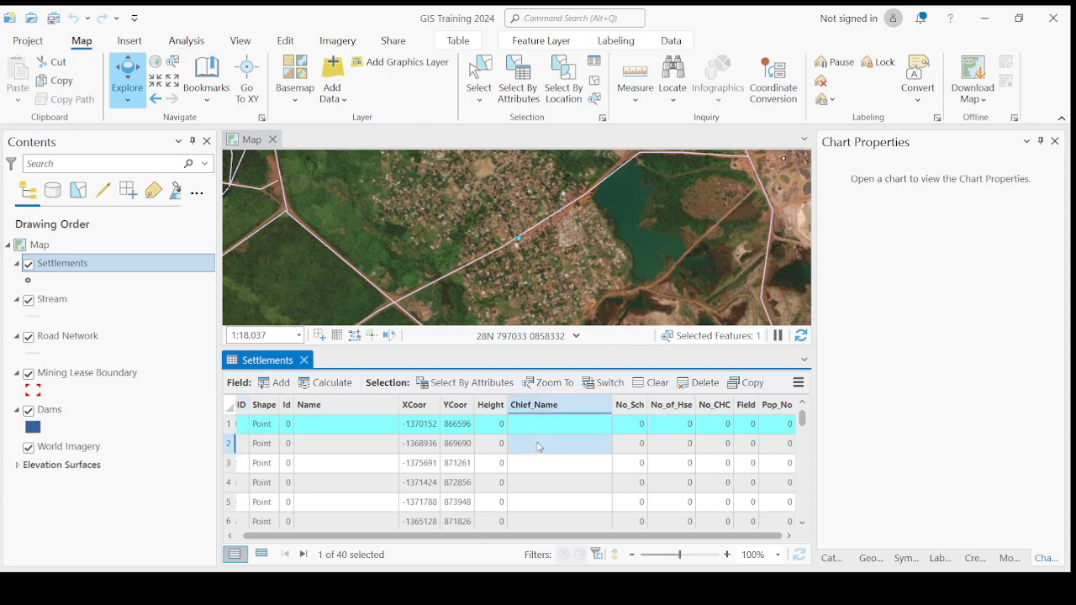
{"action": "left_click", "coordinate": [533, 426]}
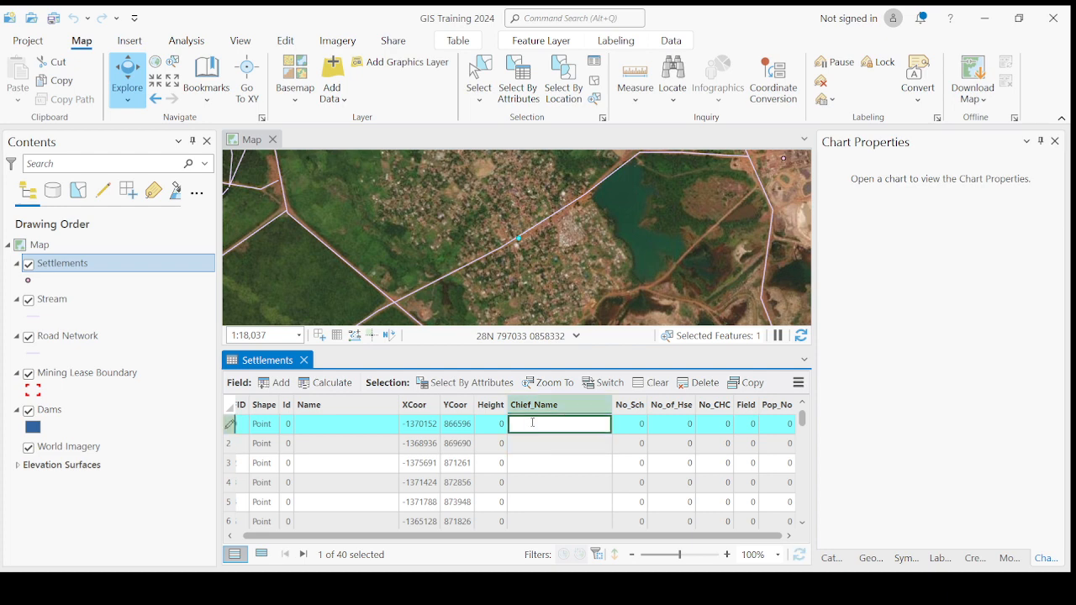
{"action": "left_click_drag", "start_coordinate": [531, 445], "coordinate": [536, 431]}
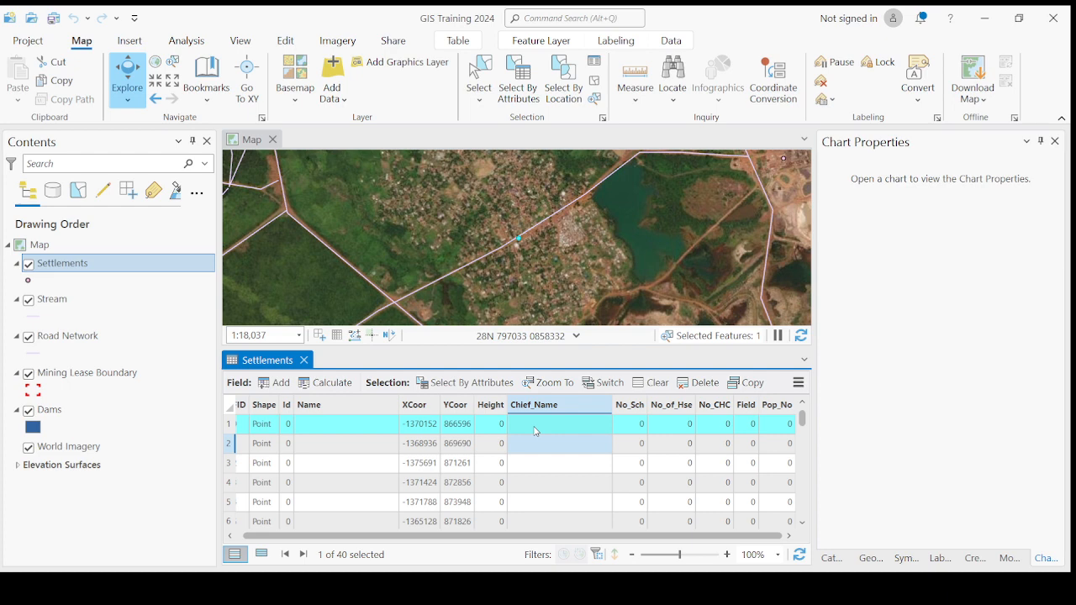
{"action": "left_click", "coordinate": [536, 429]}
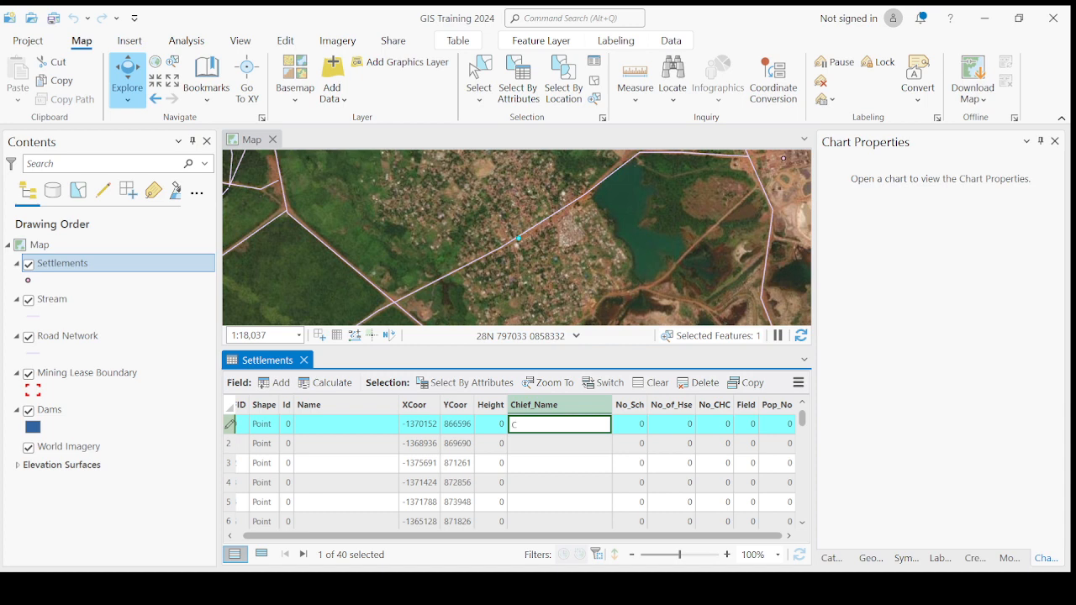
{"action": "type", "text": "ief Edmond"}
{"action": "key", "text": "Return"}
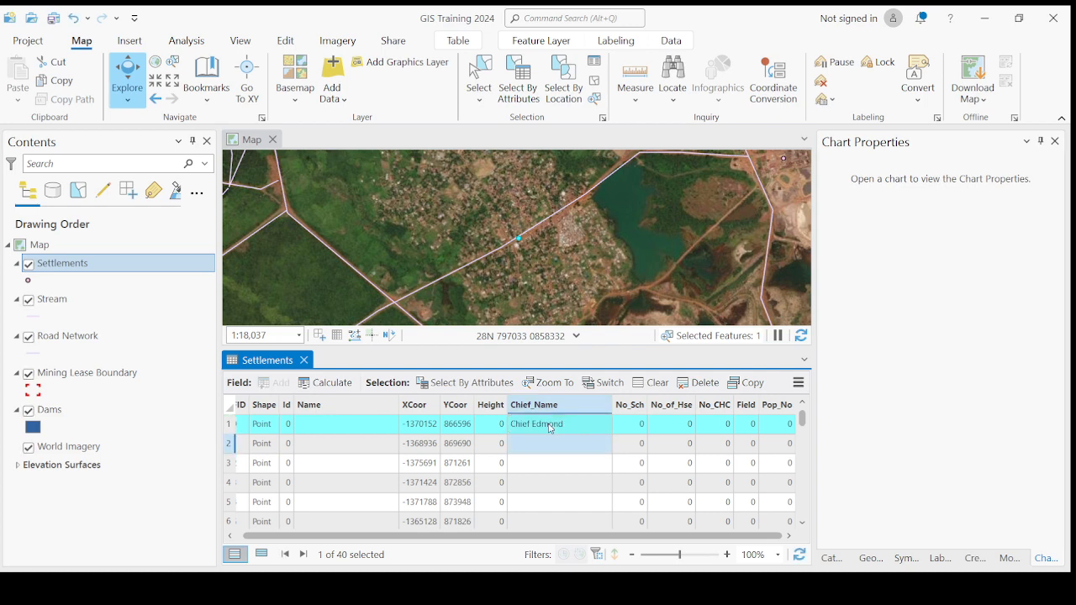
Step: Zoom to settlement row 2 and type its chief's name into Chief_Name
{"action": "double_click", "coordinate": [228, 446]}
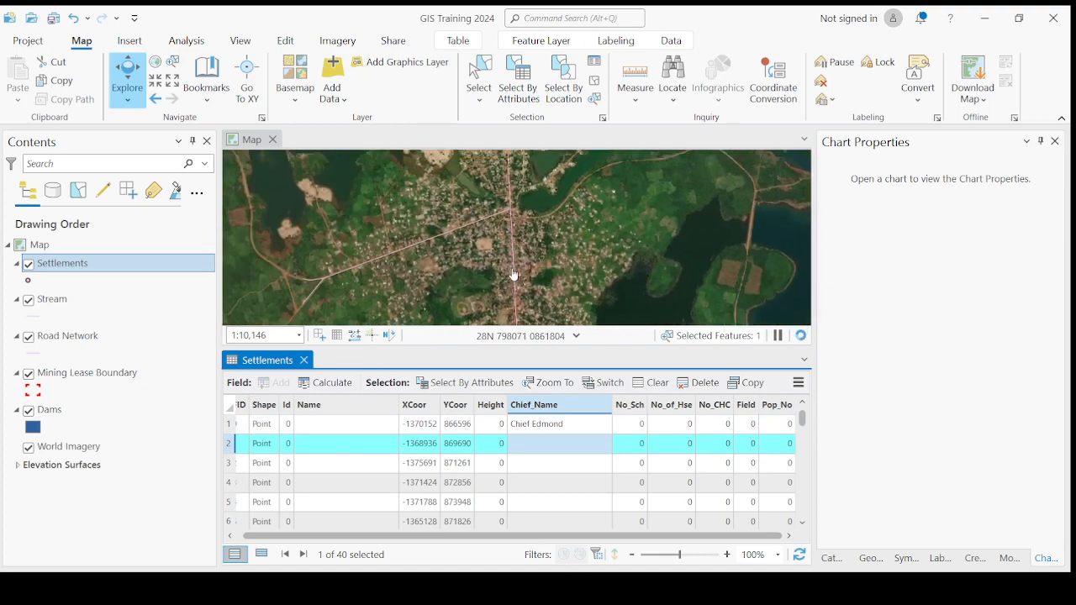
{"action": "scroll", "coordinate": [514, 275], "scroll_direction": "down", "scroll_amount": 5}
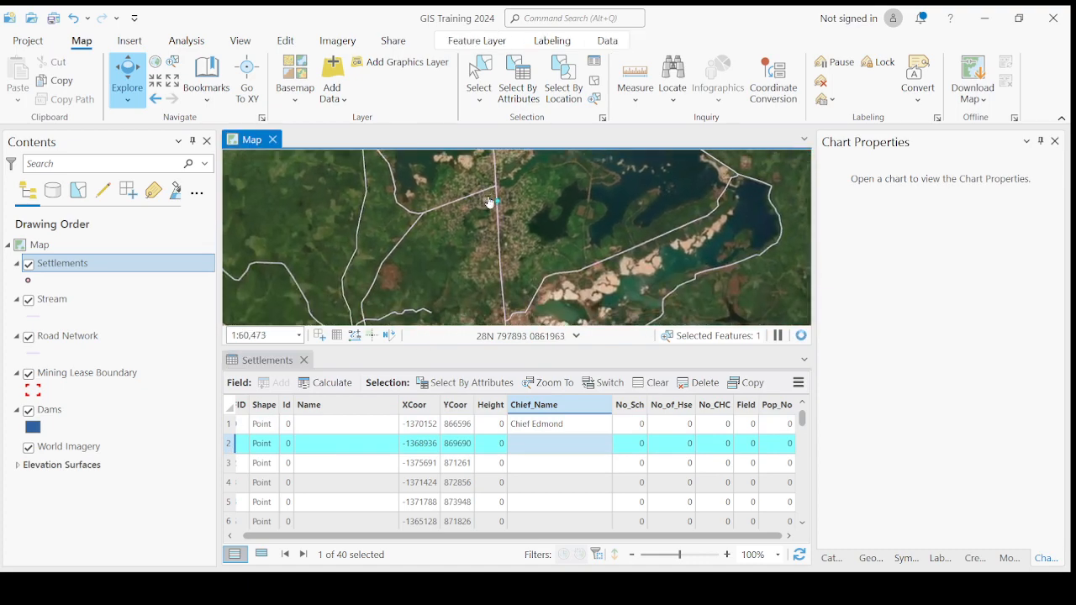
{"action": "scroll", "coordinate": [488, 201], "scroll_direction": "up", "scroll_amount": 2}
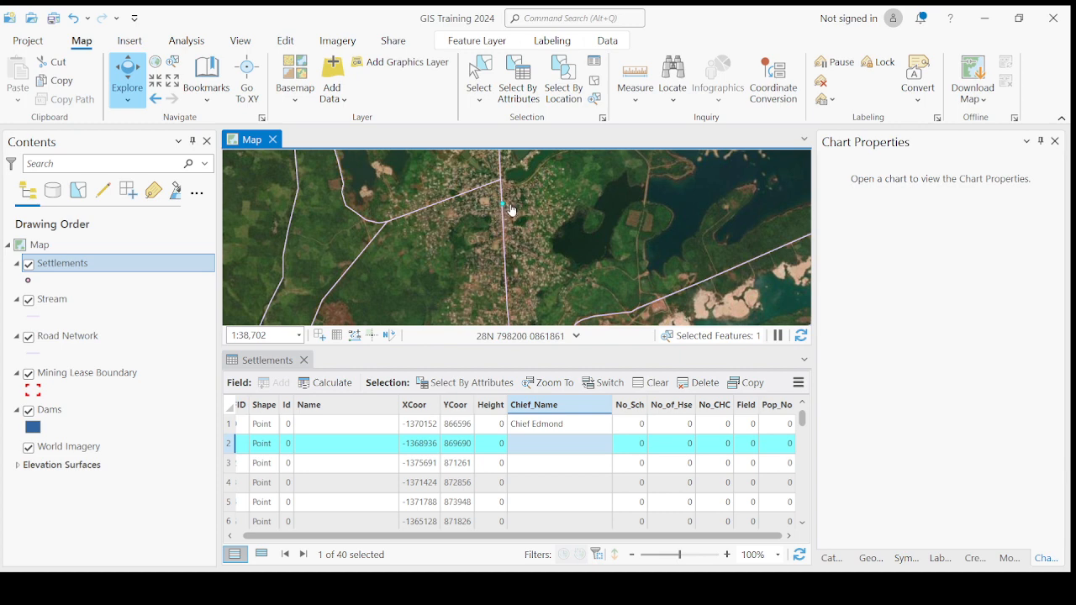
{"action": "scroll", "coordinate": [511, 210], "scroll_direction": "up", "scroll_amount": 2}
{"action": "double_click", "coordinate": [530, 444]}
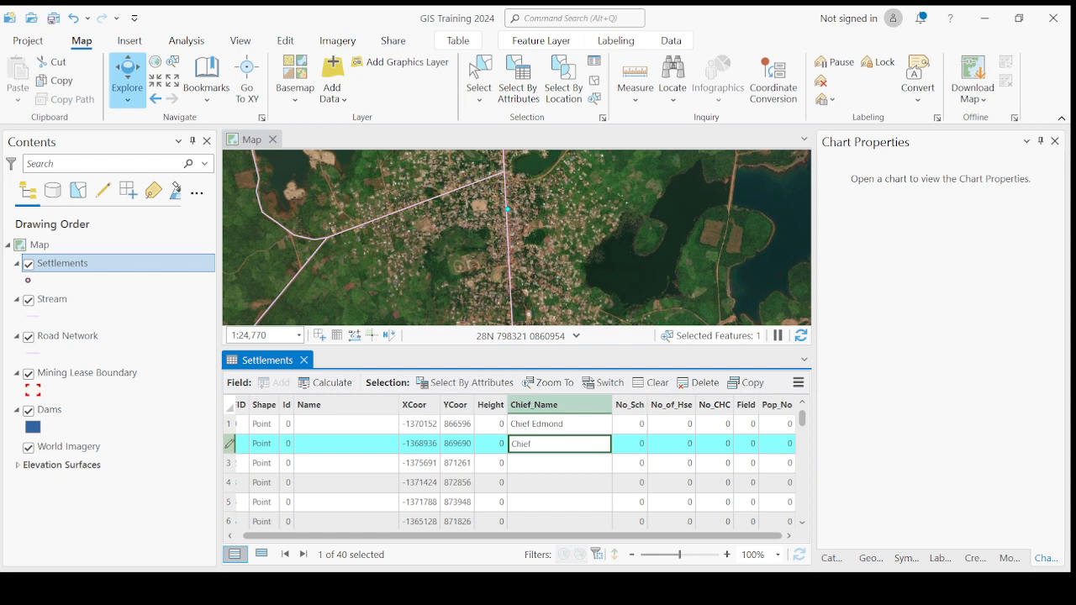
{"action": "key", "text": "Return"}
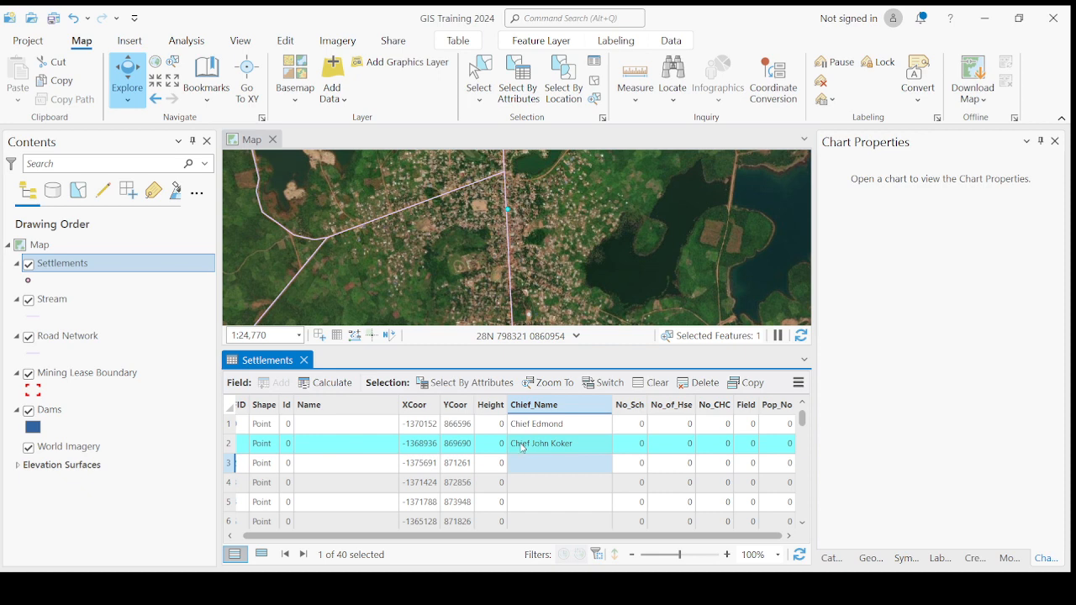
Step: Zoom to settlement row 3 and enter its chief's name in Chief_Name
{"action": "double_click", "coordinate": [229, 463]}
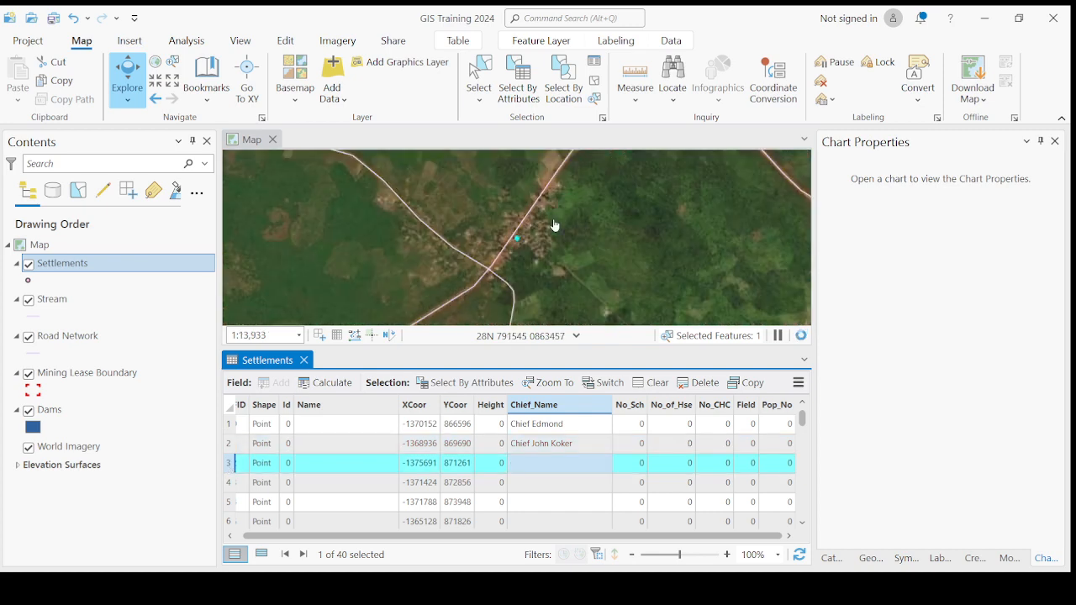
{"action": "scroll", "coordinate": [547, 240], "scroll_direction": "down", "scroll_amount": 5}
{"action": "scroll", "coordinate": [544, 232], "scroll_direction": "up", "scroll_amount": 6}
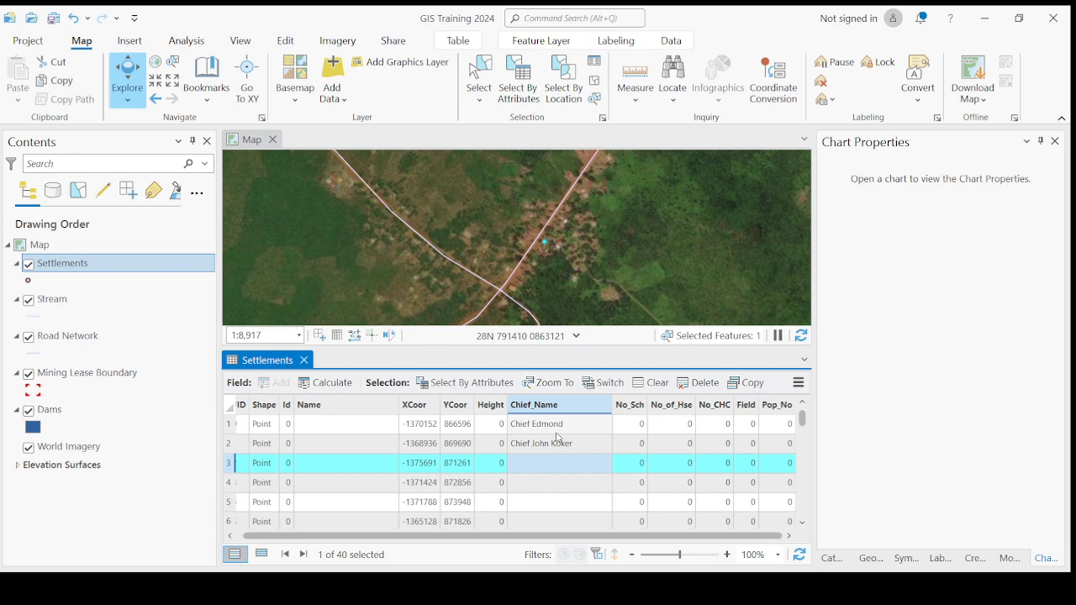
{"action": "scroll", "coordinate": [551, 275], "scroll_direction": "down", "scroll_amount": 1}
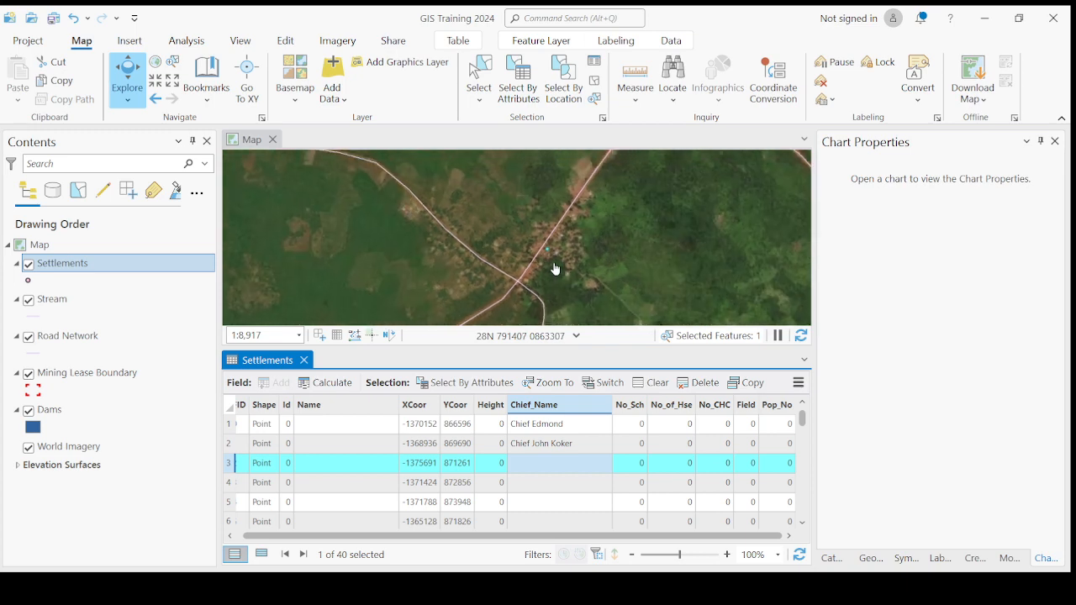
{"action": "scroll", "coordinate": [548, 257], "scroll_direction": "up", "scroll_amount": 1}
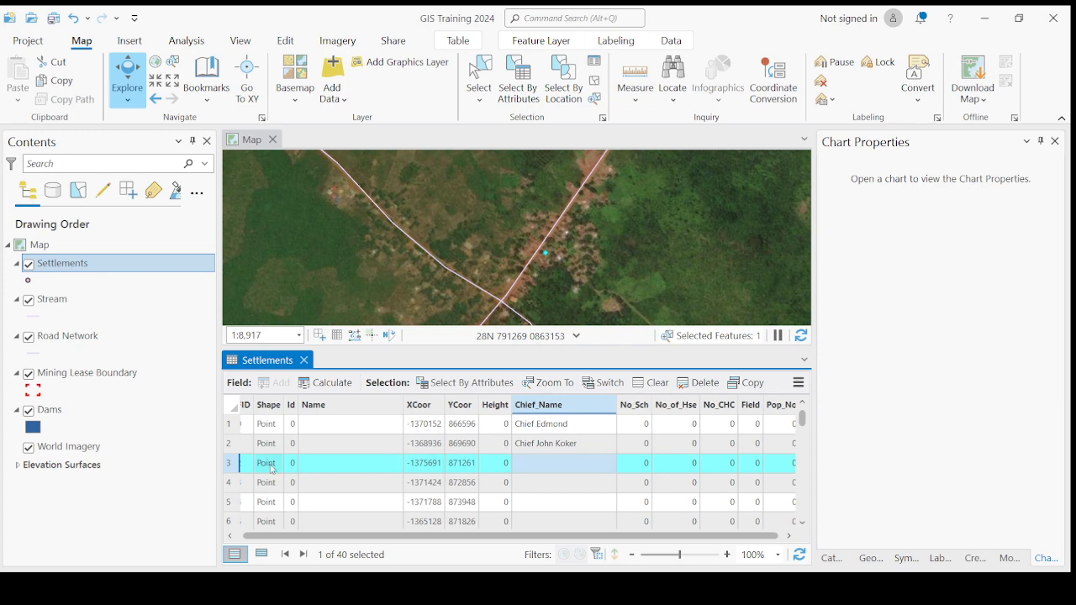
{"action": "double_click", "coordinate": [231, 468]}
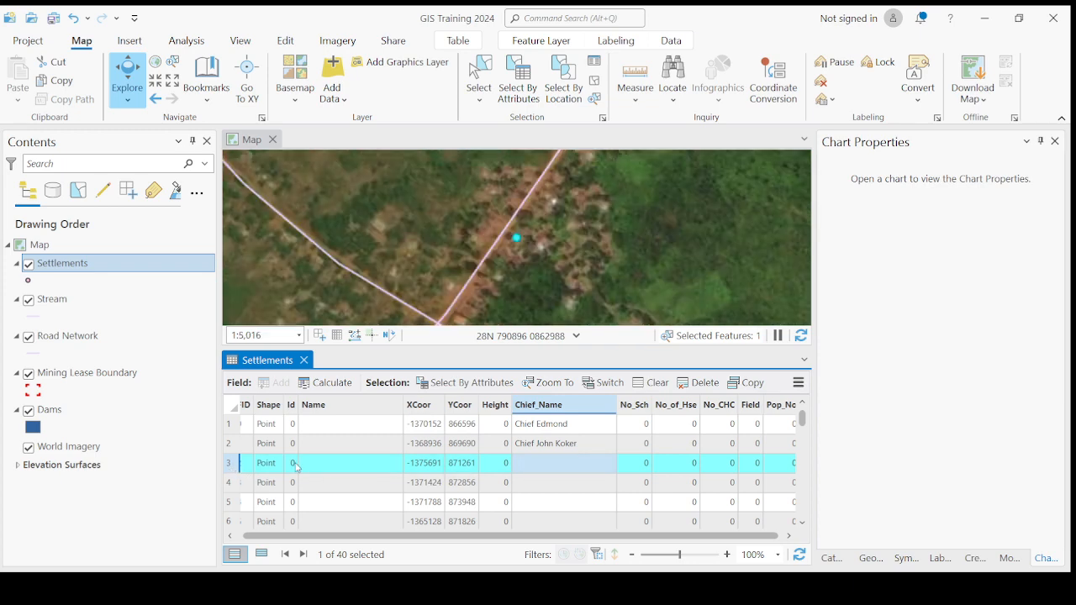
{"action": "left_click", "coordinate": [534, 462]}
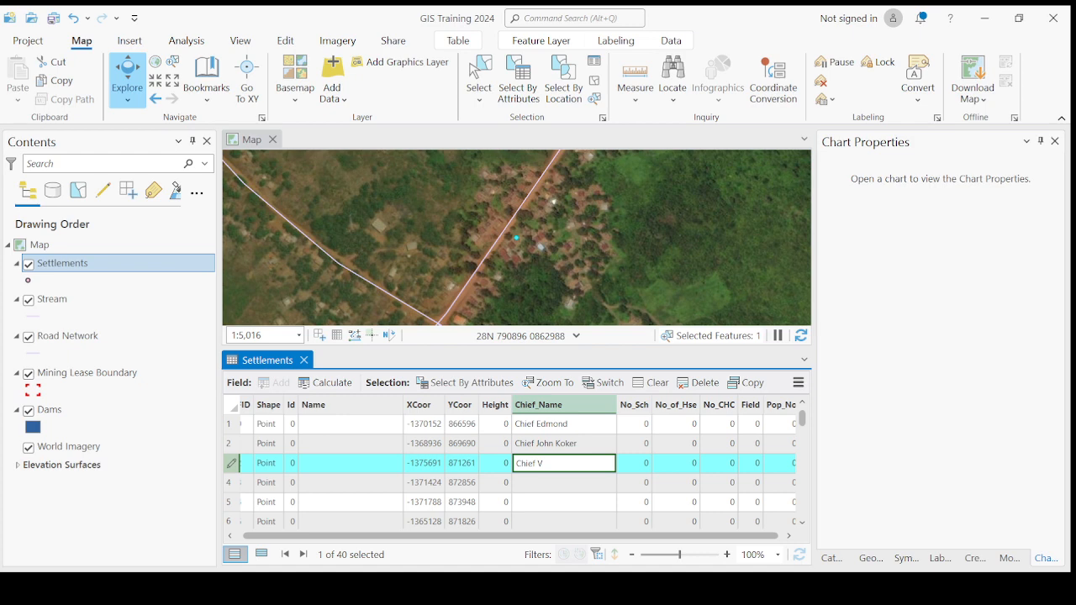
{"action": "key", "text": "Return"}
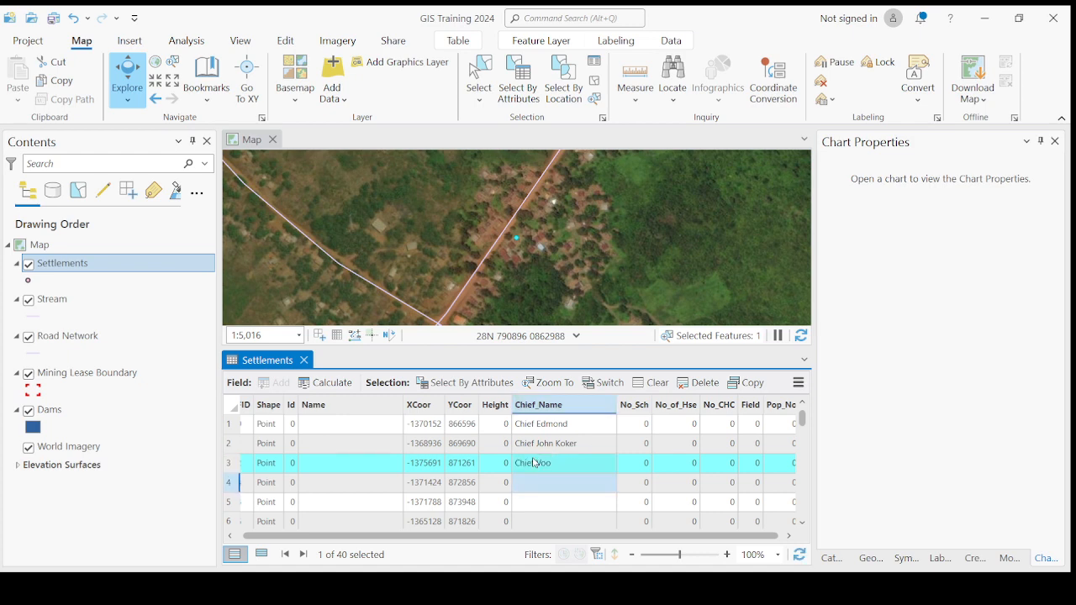
Step: Zoom to settlements 4 and 5 and enter their chiefs' names in Chief_Name
{"action": "double_click", "coordinate": [233, 485]}
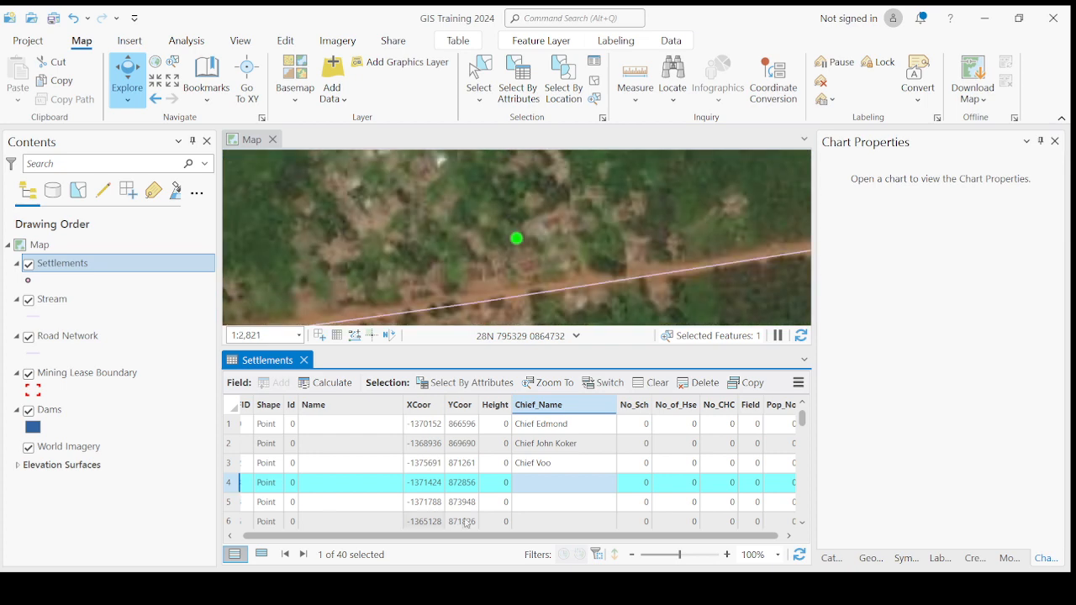
{"action": "scroll", "coordinate": [555, 232], "scroll_direction": "down", "scroll_amount": 3}
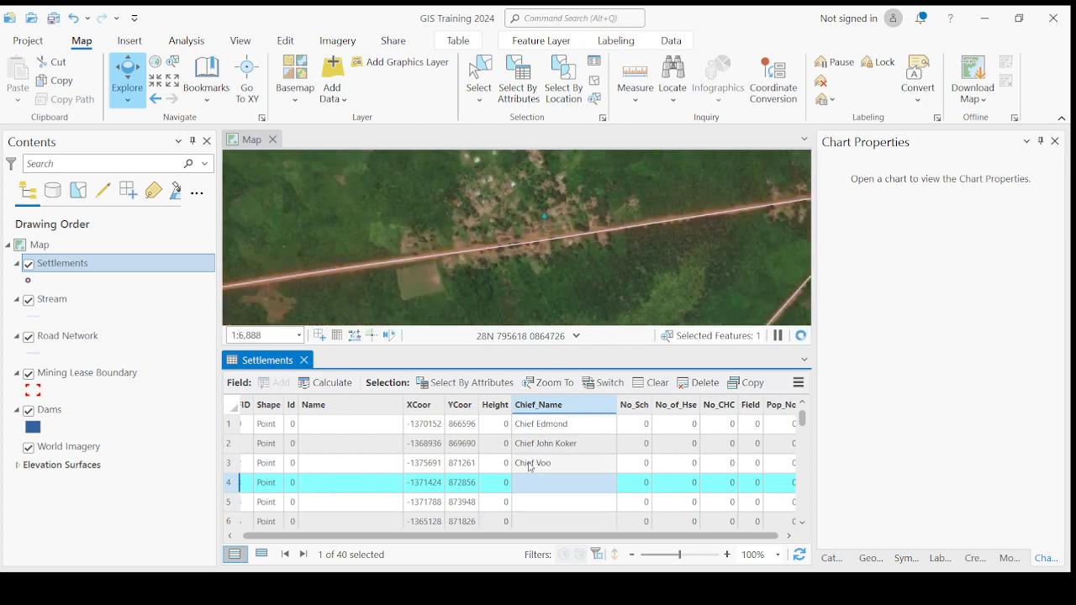
{"action": "left_click", "coordinate": [520, 483]}
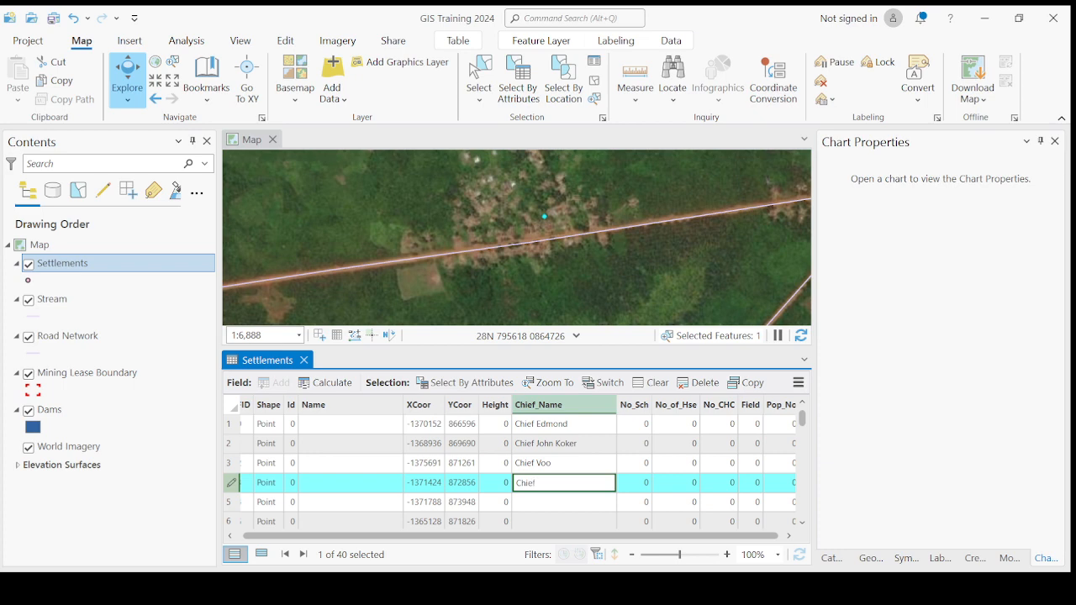
{"action": "key", "text": "Return"}
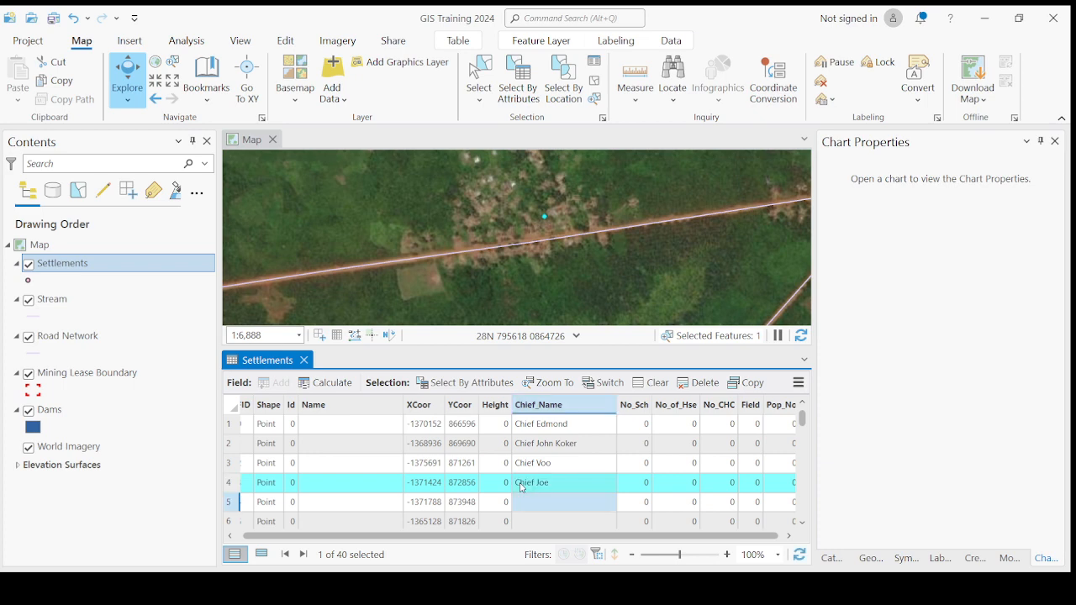
{"action": "double_click", "coordinate": [234, 507]}
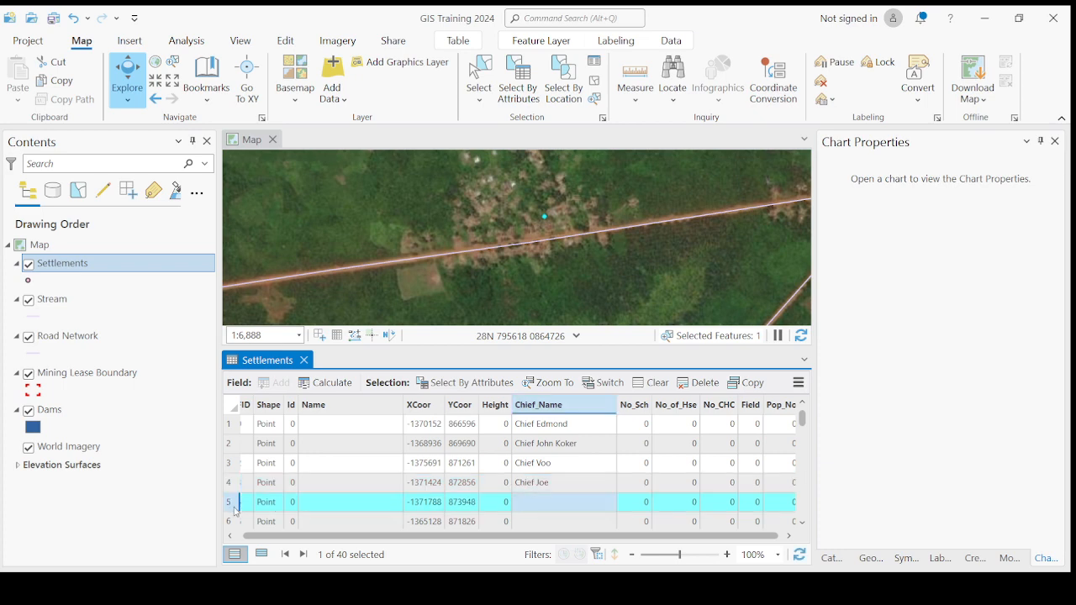
{"action": "scroll", "coordinate": [545, 305], "scroll_direction": "down", "scroll_amount": 2}
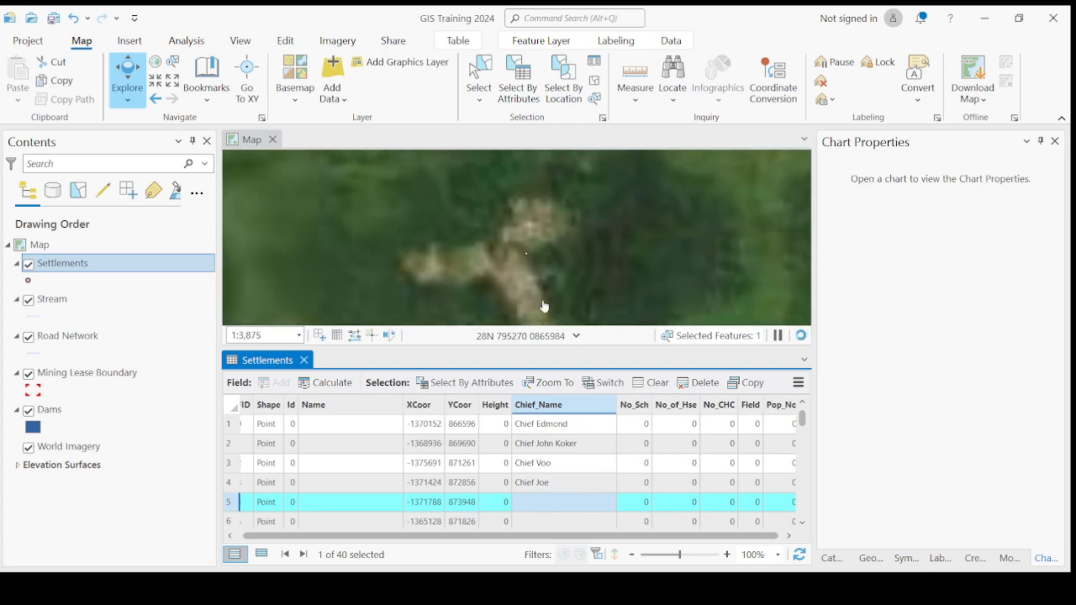
{"action": "type", "text": "Ch"}
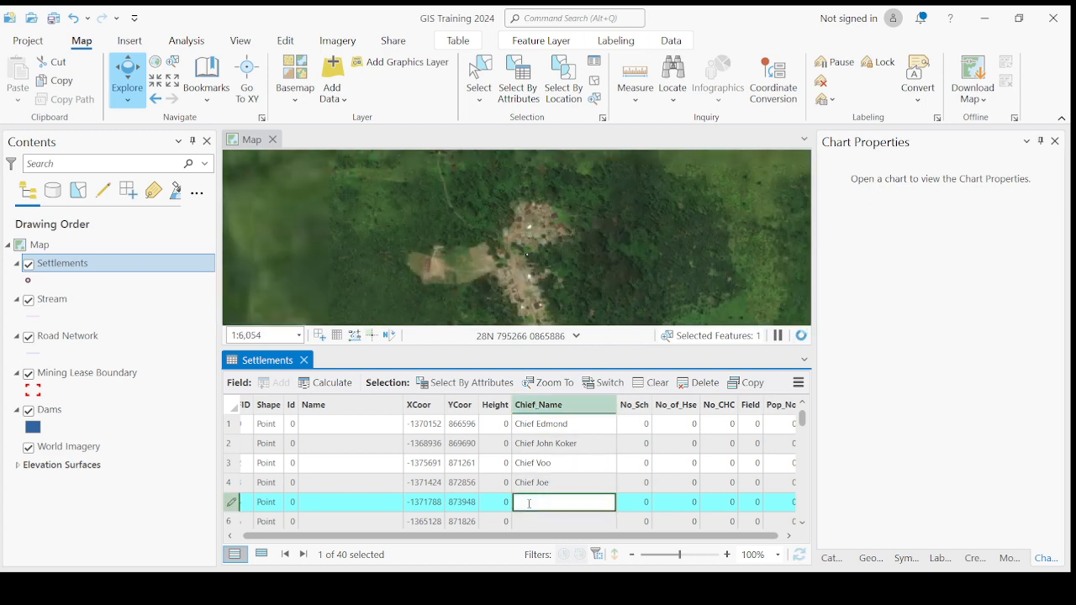
{"action": "type", "text": "ief Williams"}
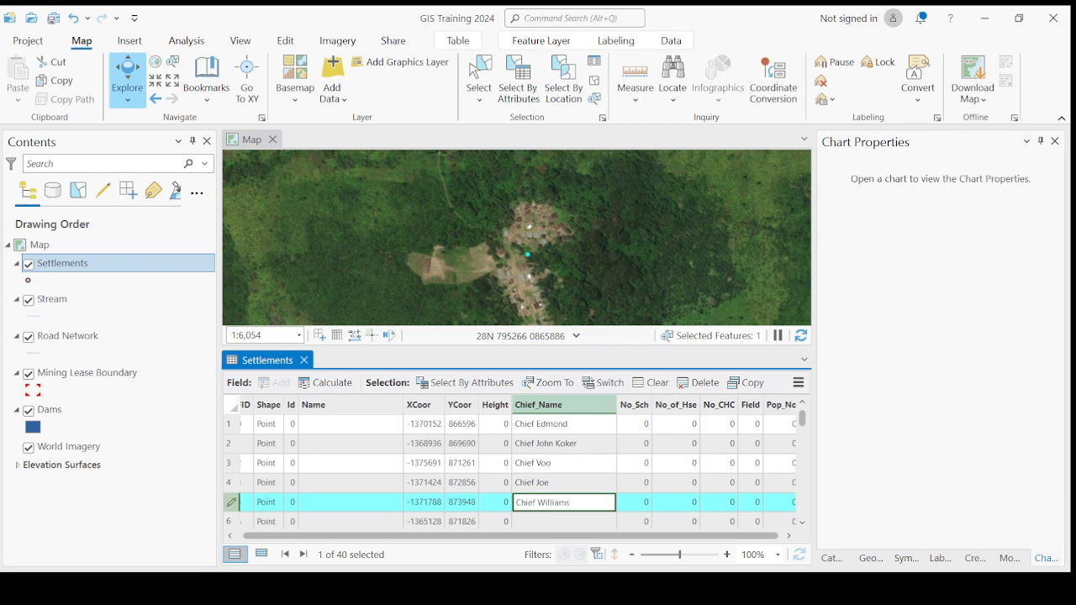
{"action": "key", "text": "Return"}
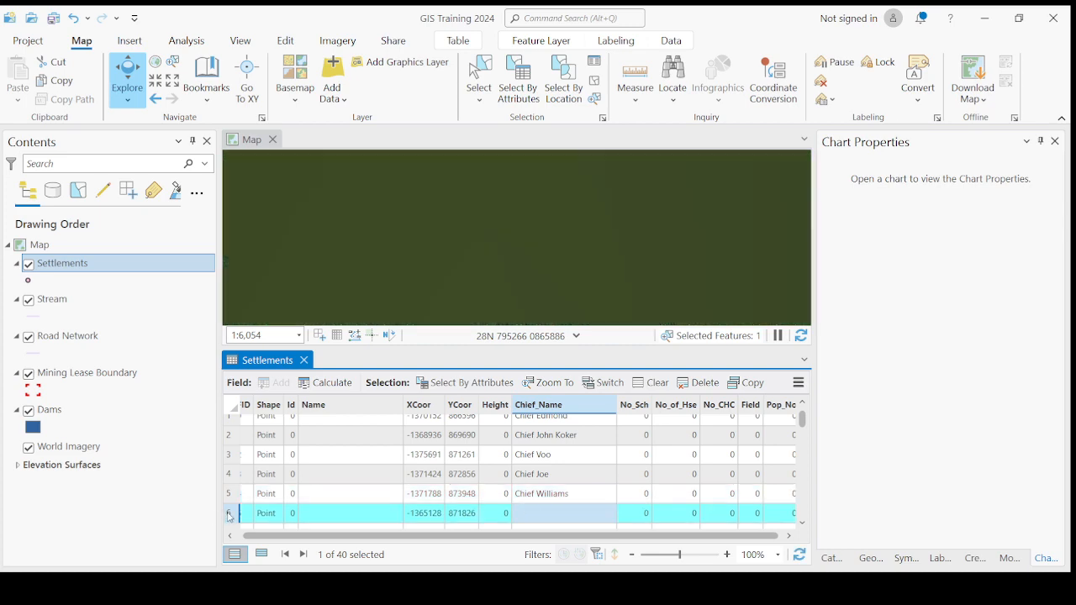
Step: Enter the chief's name for settlement 6 in its Chief_Name cell
{"action": "left_click", "coordinate": [523, 518]}
{"action": "left_click", "coordinate": [549, 513]}
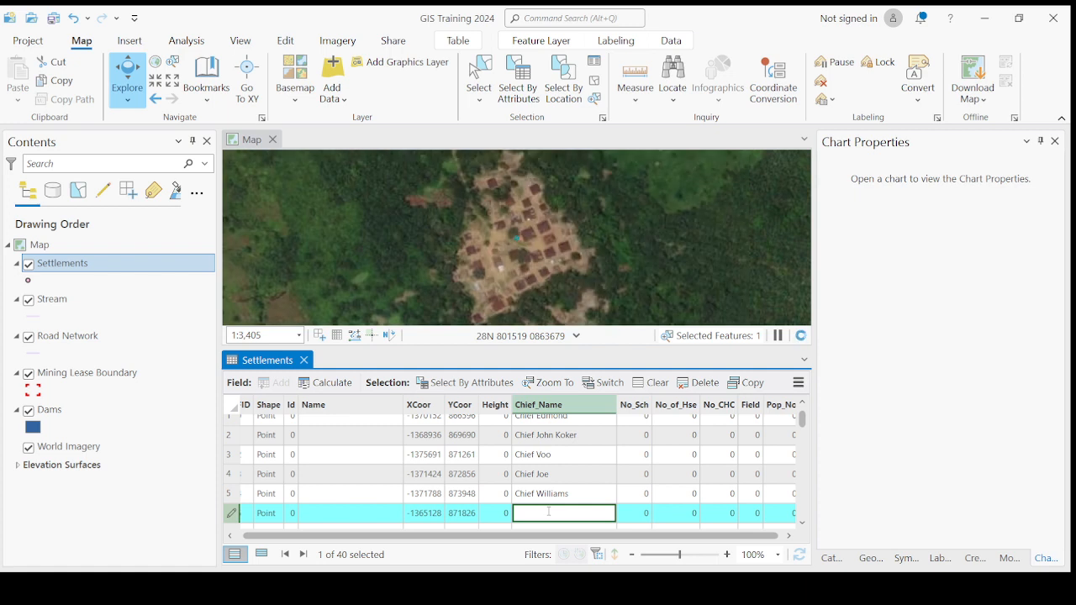
{"action": "type", "text": "Chief Nancy"}
{"action": "key", "text": "Return"}
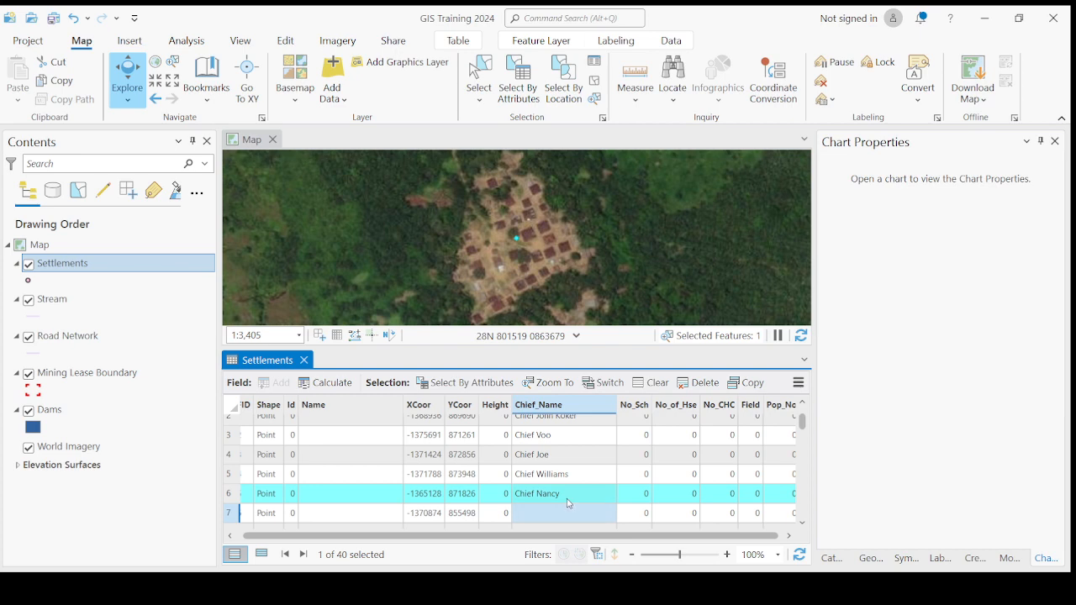
{"action": "scroll", "coordinate": [548, 499], "scroll_direction": "up", "scroll_amount": 1}
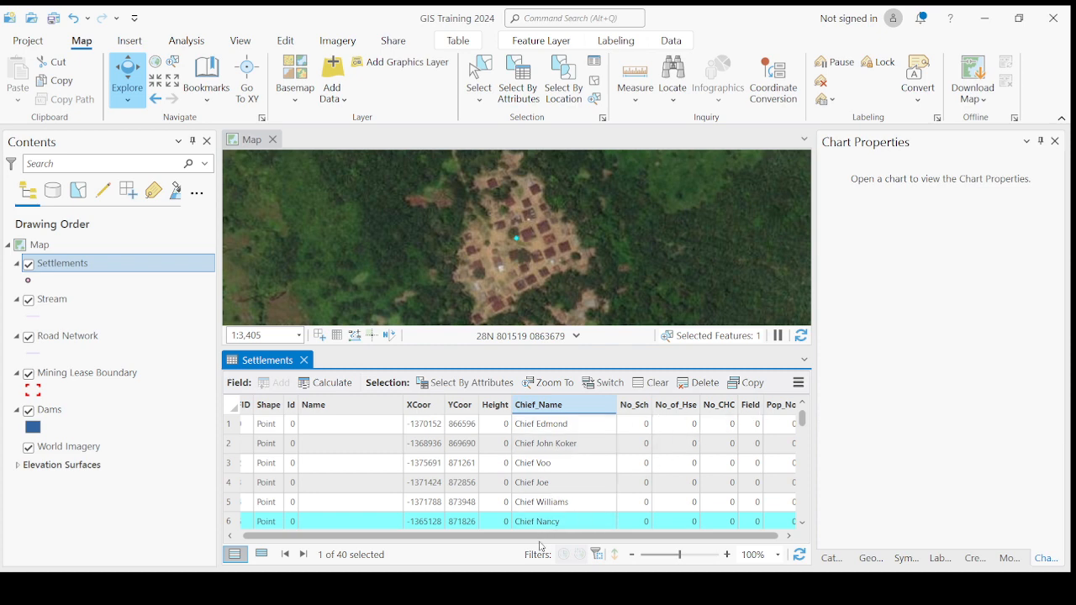
{"action": "left_click_drag", "start_coordinate": [542, 535], "coordinate": [548, 536]}
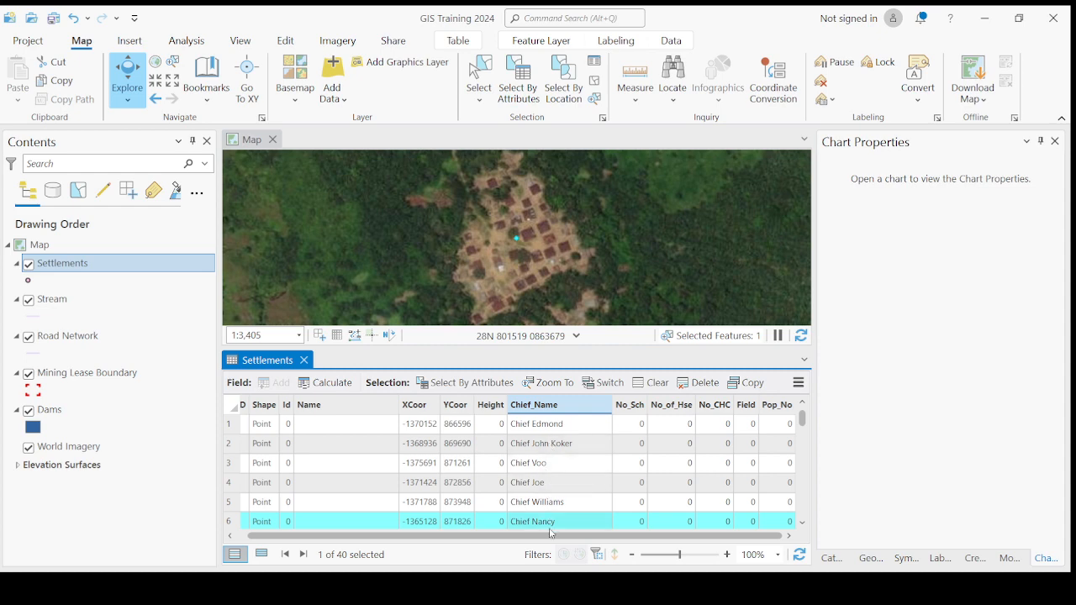
{"action": "scroll", "coordinate": [550, 533], "scroll_direction": "down", "scroll_amount": 2}
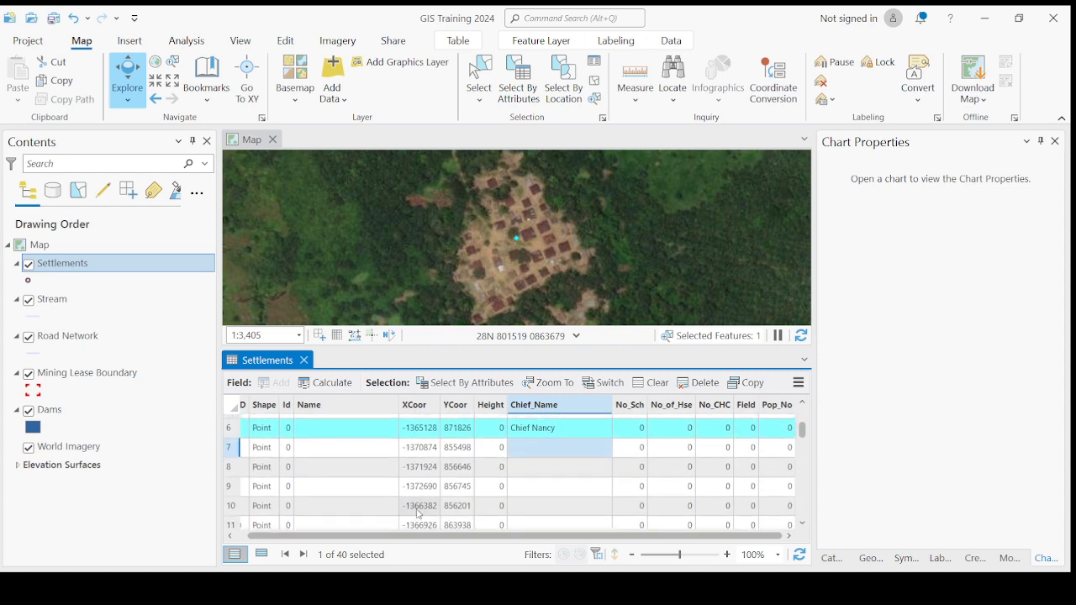
Step: Zoom to settlement 7 and enter its chief's name in Chief_Name
{"action": "double_click", "coordinate": [229, 447]}
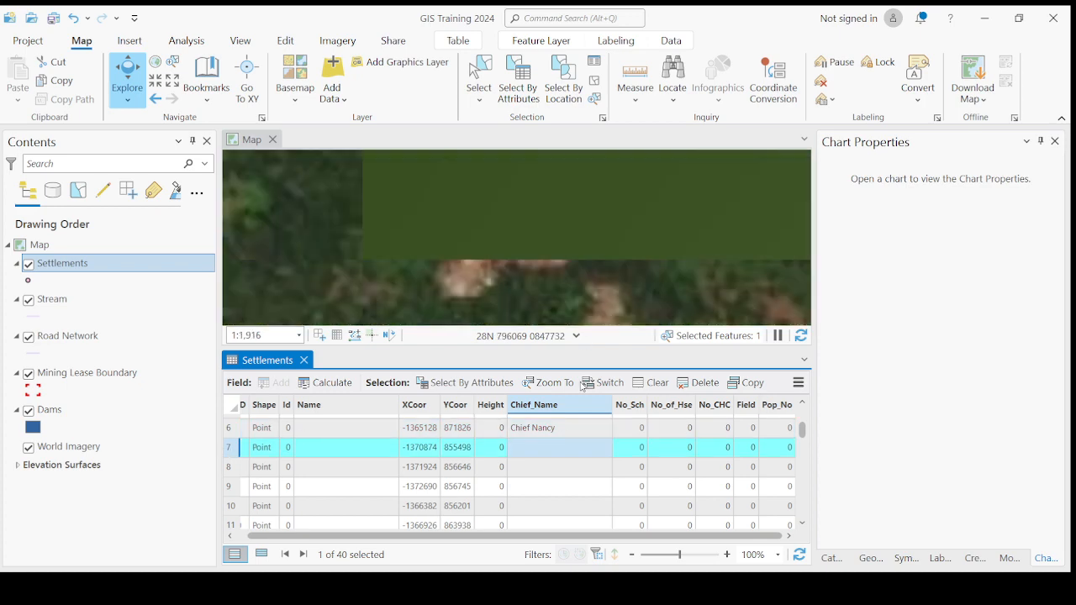
{"action": "scroll", "coordinate": [580, 281], "scroll_direction": "down", "scroll_amount": 3}
{"action": "scroll", "coordinate": [538, 458], "scroll_direction": "up", "scroll_amount": 2}
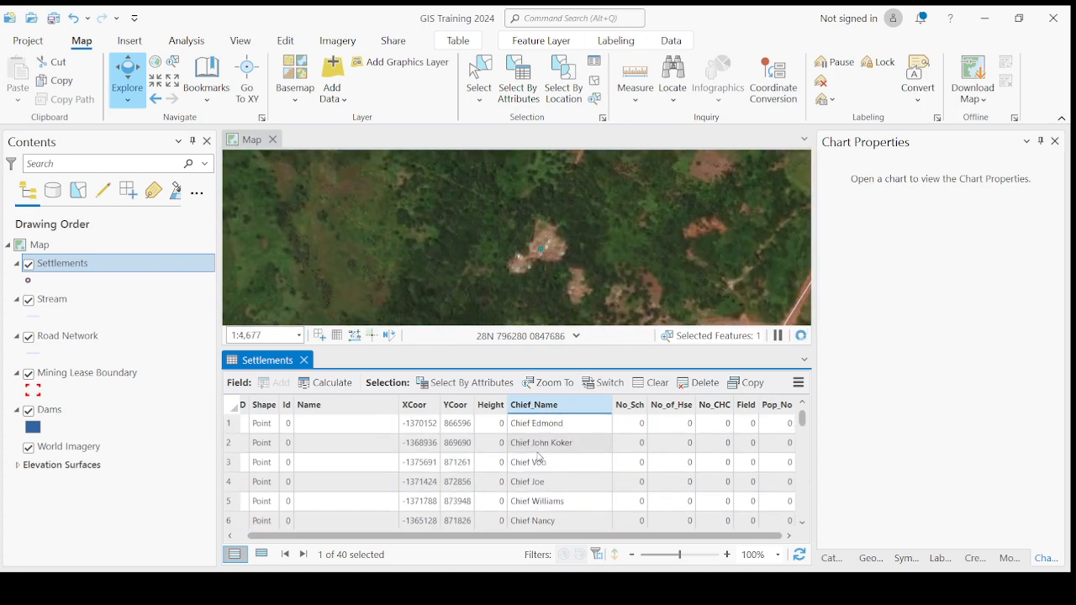
{"action": "scroll", "coordinate": [538, 459], "scroll_direction": "down", "scroll_amount": 2}
{"action": "scroll", "coordinate": [539, 459], "scroll_direction": "up", "scroll_amount": 2}
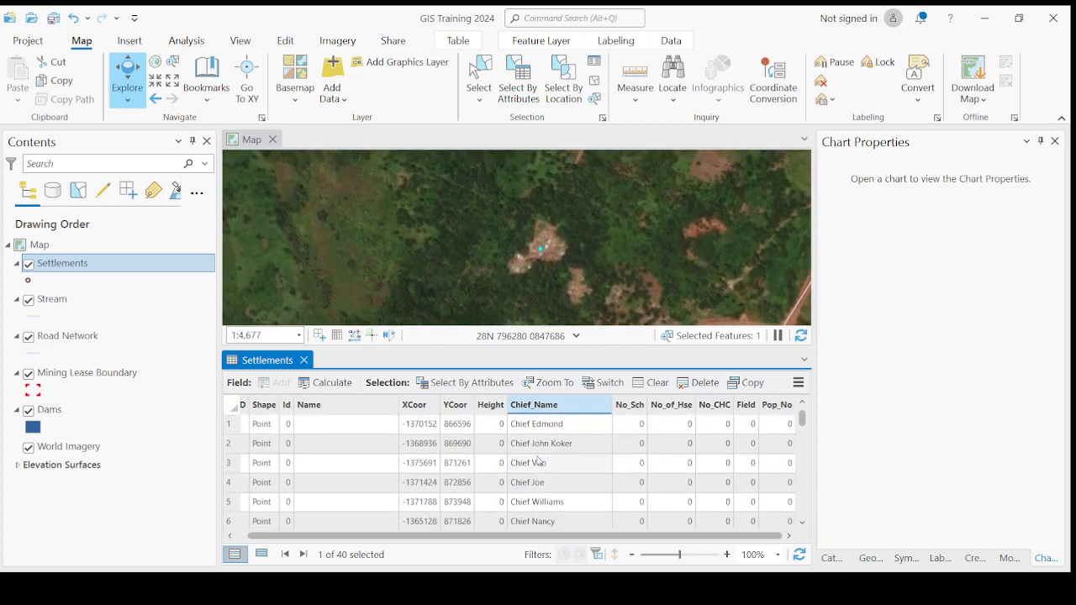
{"action": "scroll", "coordinate": [540, 462], "scroll_direction": "down", "scroll_amount": 2}
{"action": "scroll", "coordinate": [540, 463], "scroll_direction": "down", "scroll_amount": 1}
{"action": "left_click", "coordinate": [543, 450]}
{"action": "left_click", "coordinate": [543, 450]}
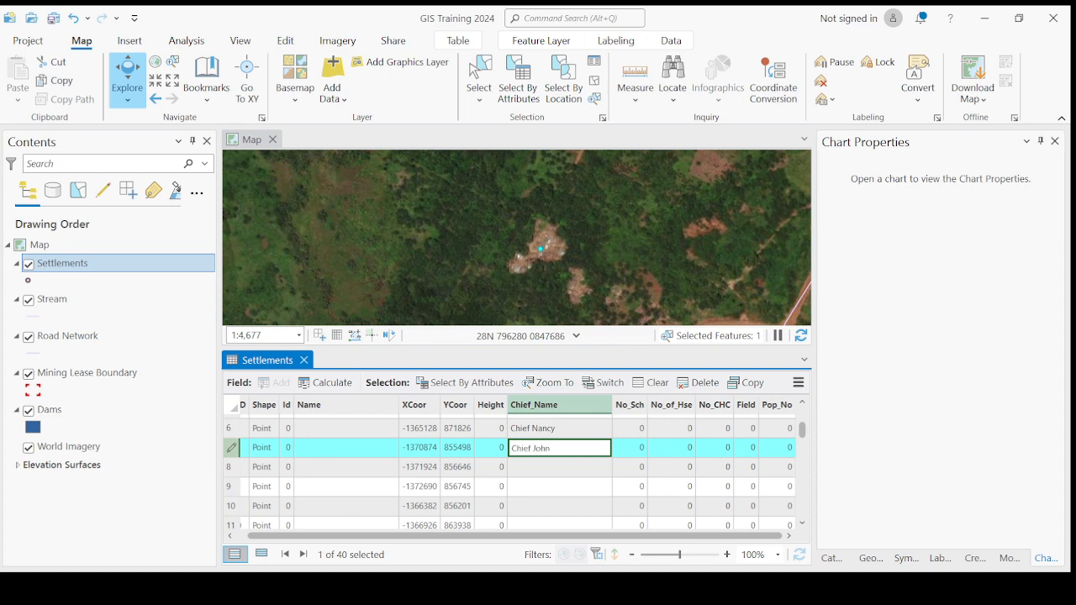
{"action": "key", "text": "Return"}
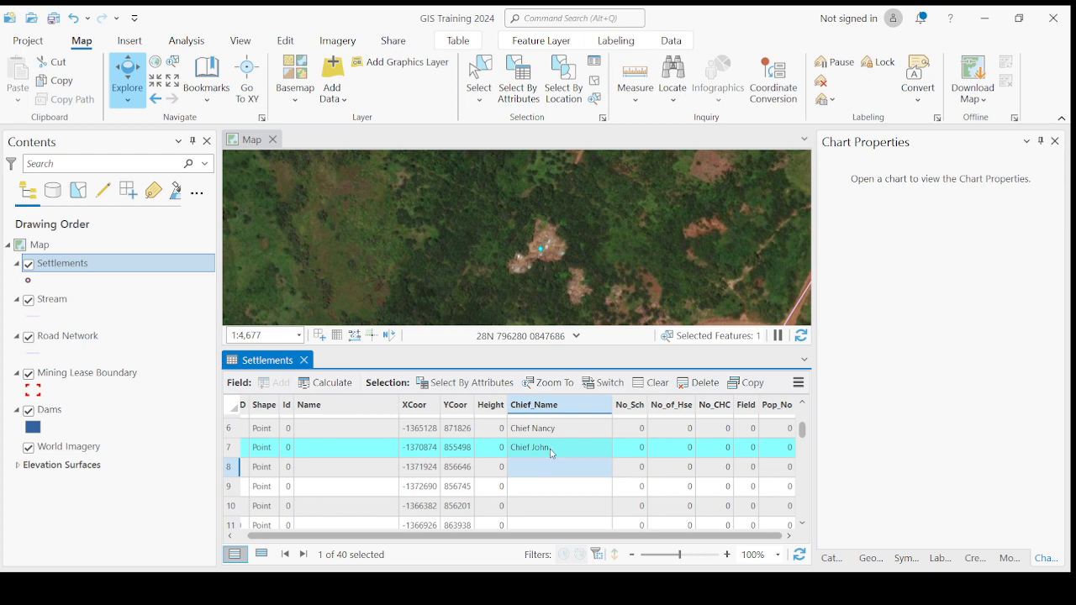
{"action": "scroll", "coordinate": [551, 461], "scroll_direction": "up", "scroll_amount": 2}
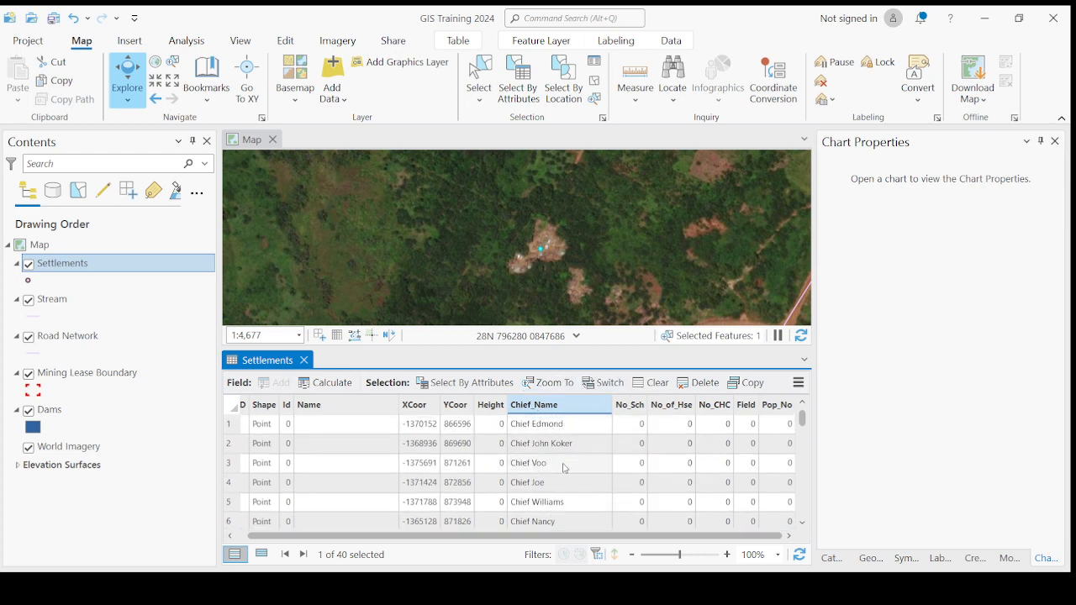
{"action": "scroll", "coordinate": [568, 470], "scroll_direction": "down", "scroll_amount": 12}
{"action": "scroll", "coordinate": [564, 479], "scroll_direction": "up", "scroll_amount": 12}
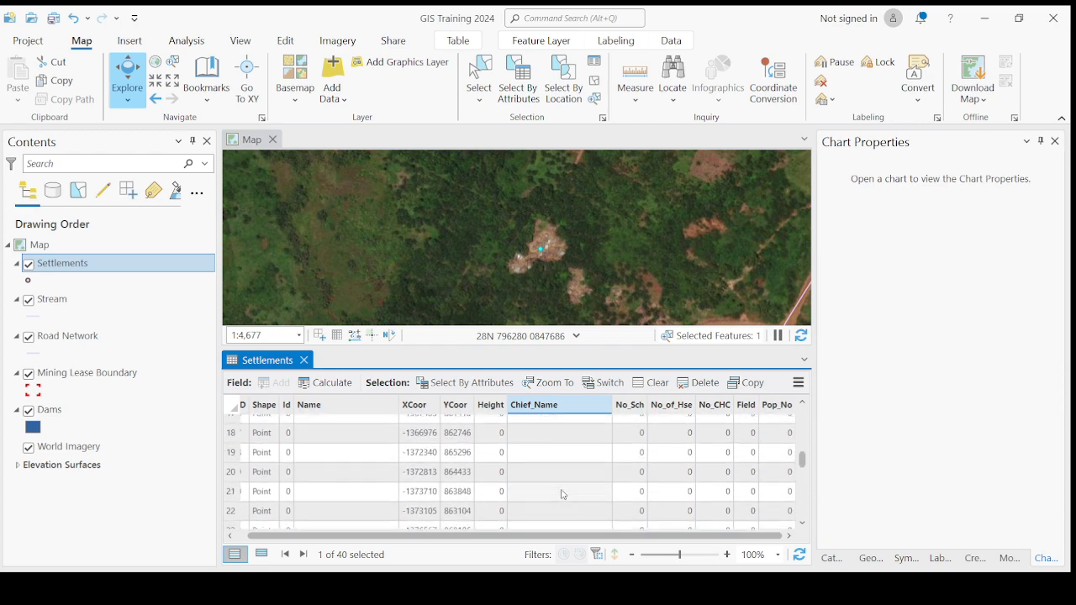
{"action": "scroll", "coordinate": [554, 473], "scroll_direction": "down", "scroll_amount": 3}
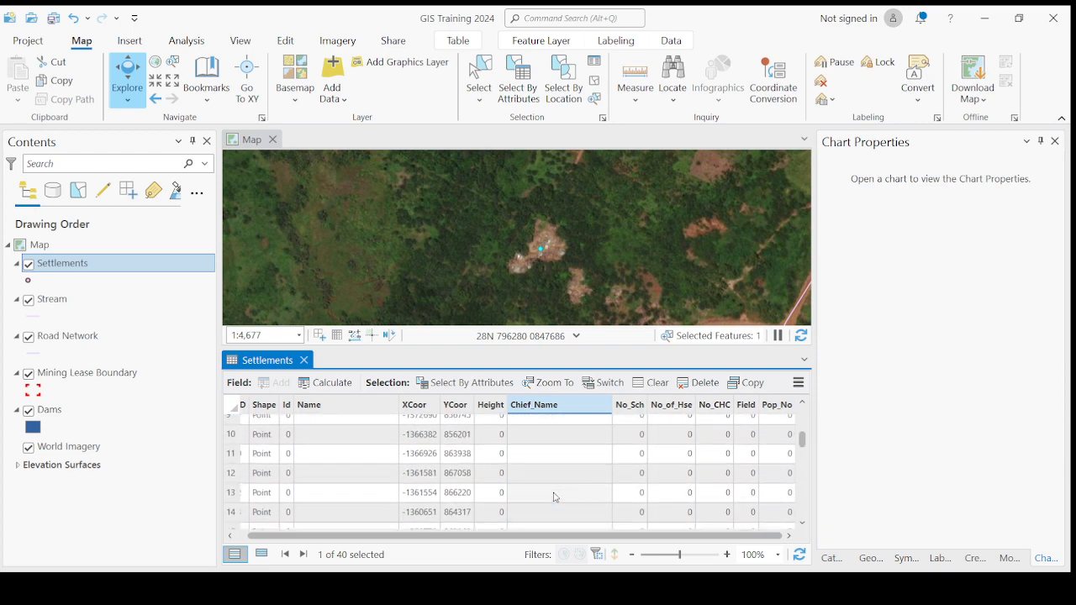
{"action": "scroll", "coordinate": [550, 486], "scroll_direction": "down", "scroll_amount": 9}
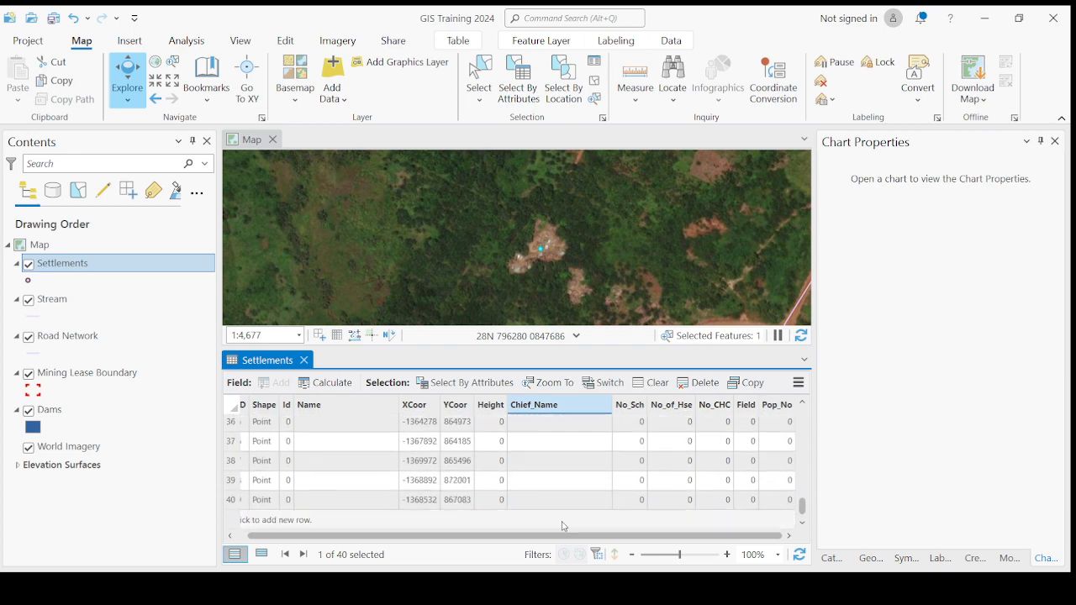
{"action": "scroll", "coordinate": [572, 483], "scroll_direction": "up", "scroll_amount": 6}
{"action": "scroll", "coordinate": [577, 481], "scroll_direction": "up", "scroll_amount": 3}
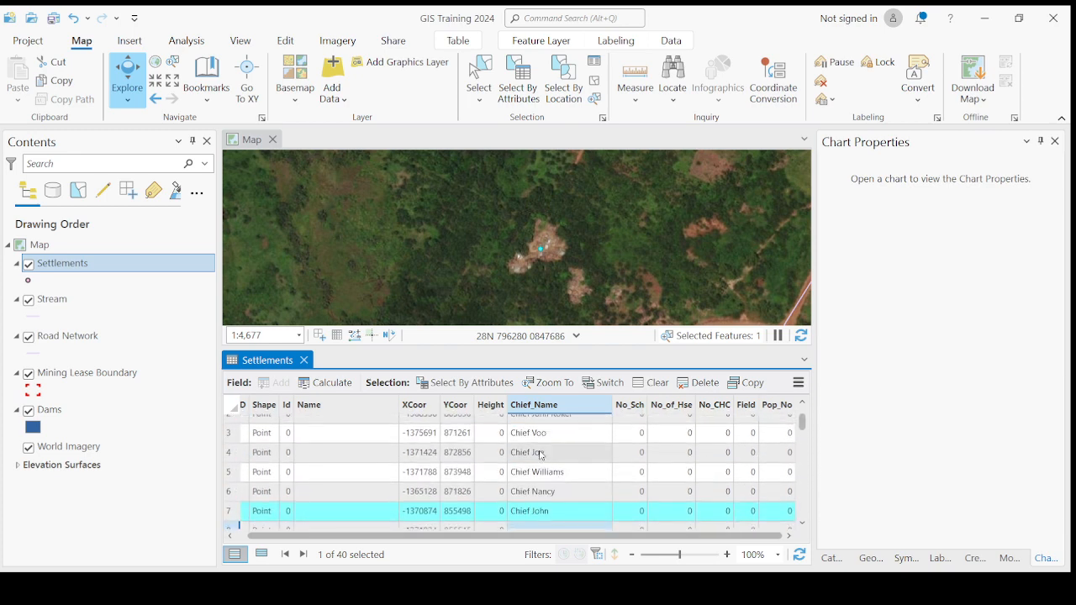
{"action": "scroll", "coordinate": [559, 454], "scroll_direction": "down", "scroll_amount": 5}
{"action": "scroll", "coordinate": [559, 475], "scroll_direction": "down", "scroll_amount": 4}
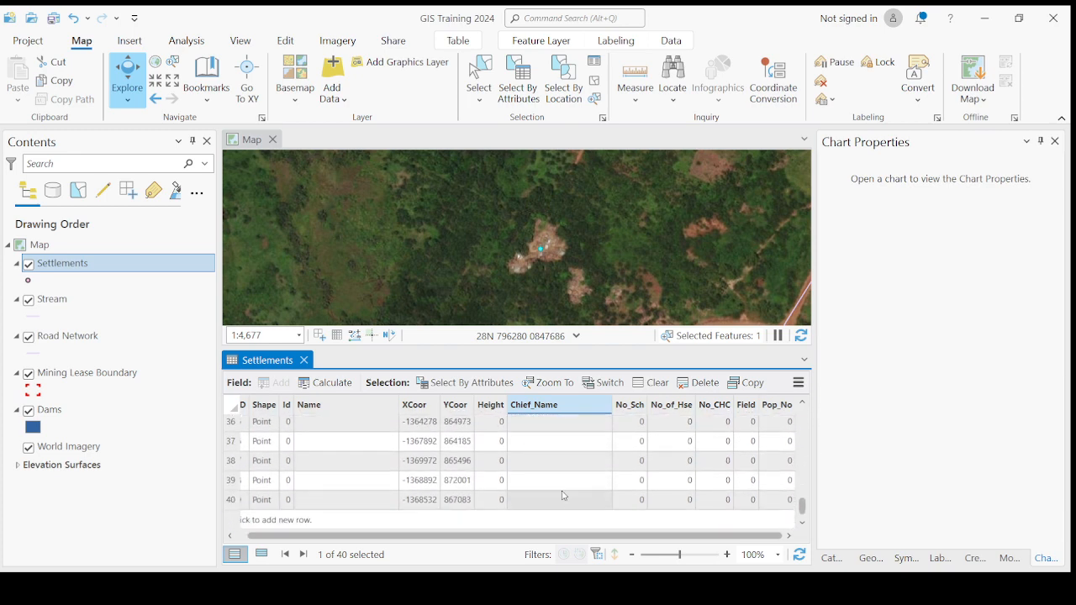
{"action": "scroll", "coordinate": [589, 496], "scroll_direction": "up", "scroll_amount": 12}
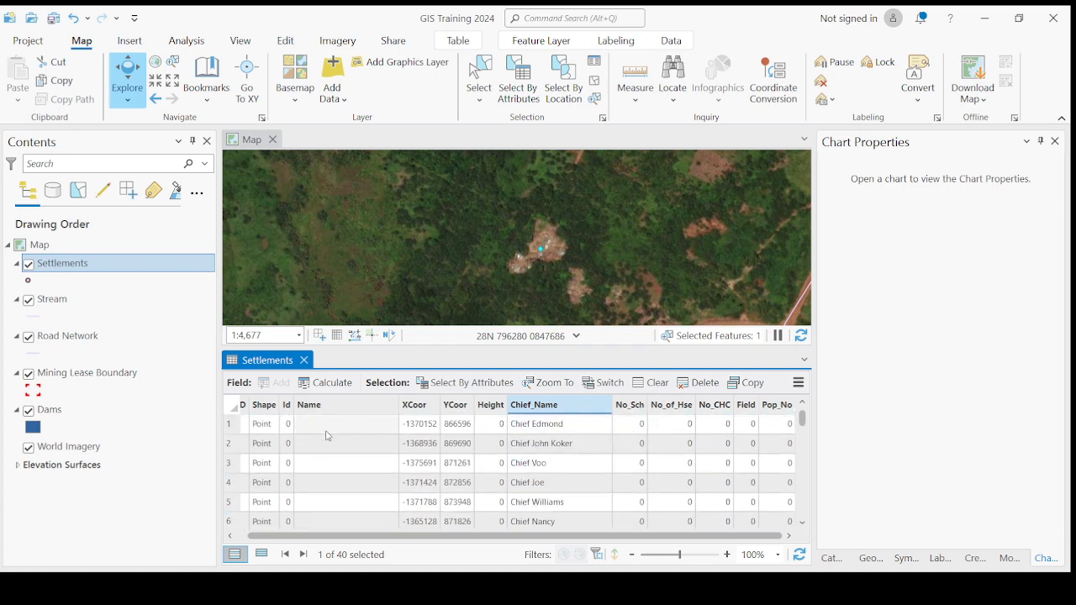
Step: Zoom to the first settlement and set its Name to Mogbwemo
{"action": "double_click", "coordinate": [231, 425]}
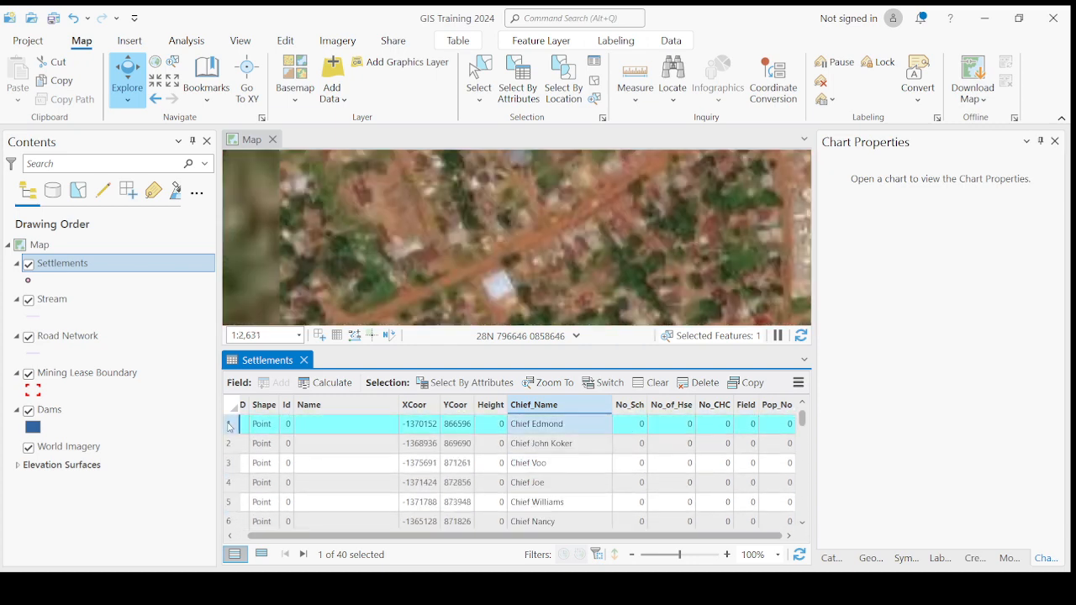
{"action": "scroll", "coordinate": [554, 276], "scroll_direction": "down", "scroll_amount": 5}
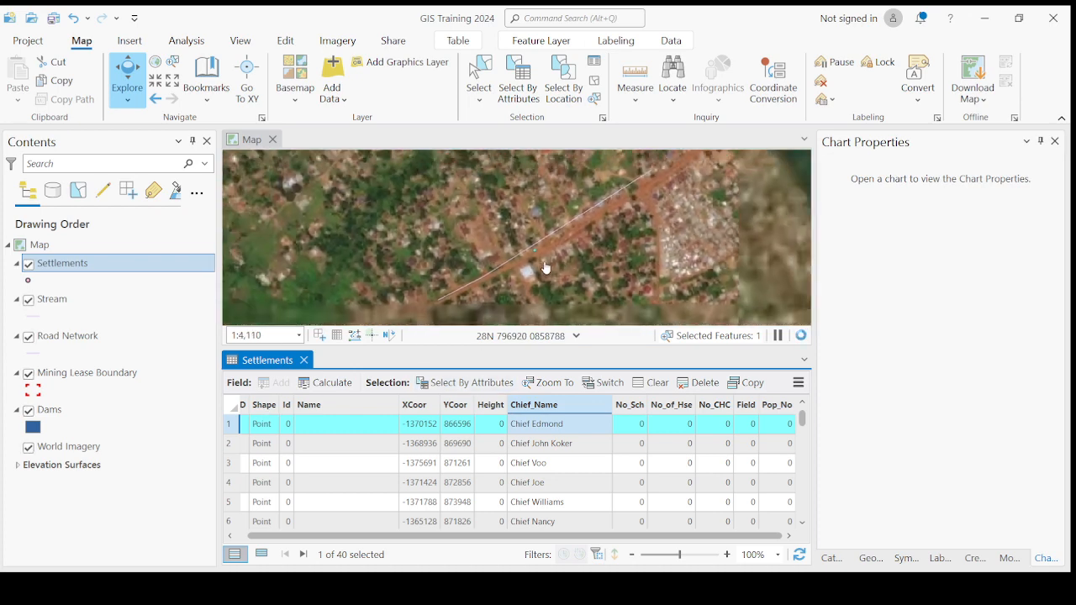
{"action": "scroll", "coordinate": [542, 256], "scroll_direction": "up", "scroll_amount": 2}
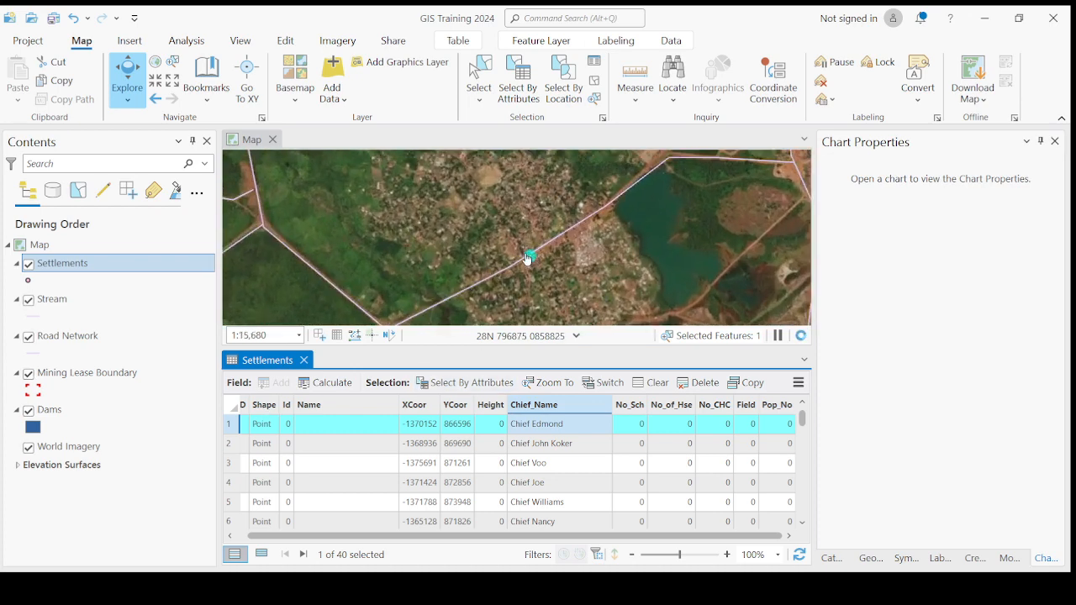
{"action": "double_click", "coordinate": [342, 425]}
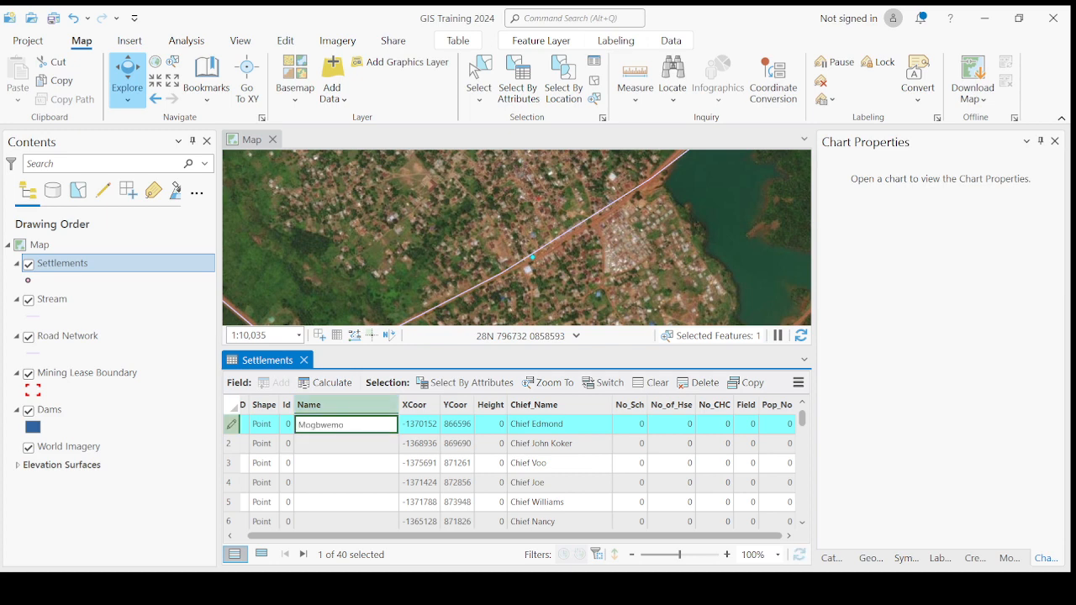
{"action": "key", "text": "Return"}
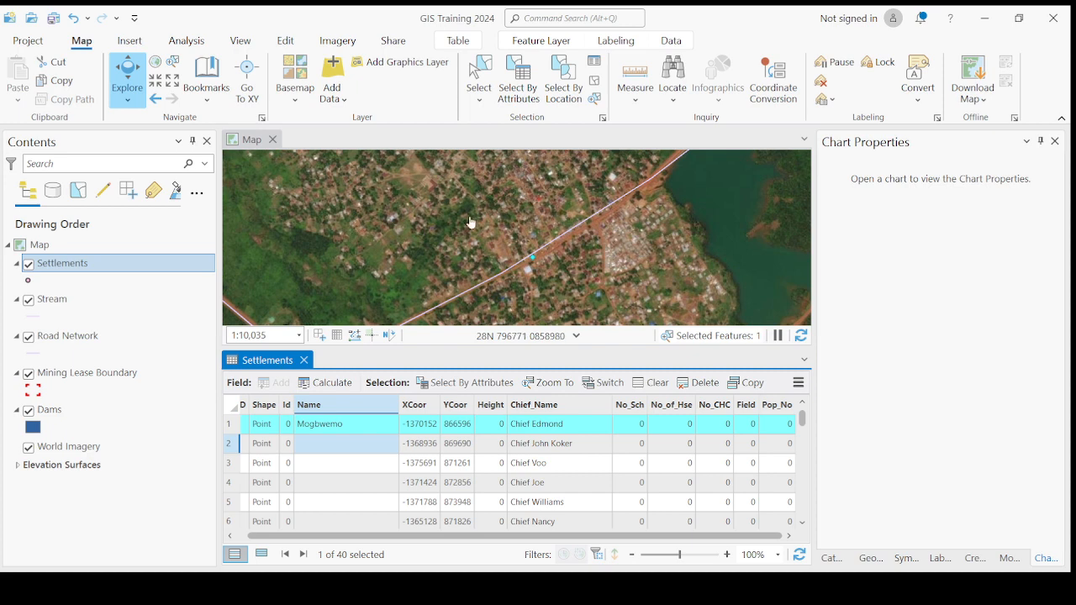
Step: Set row 1's No_Sch to 10, No_of_Hse to 5000 and No_CHC to 5
{"action": "left_click", "coordinate": [642, 429]}
{"action": "left_click", "coordinate": [642, 426]}
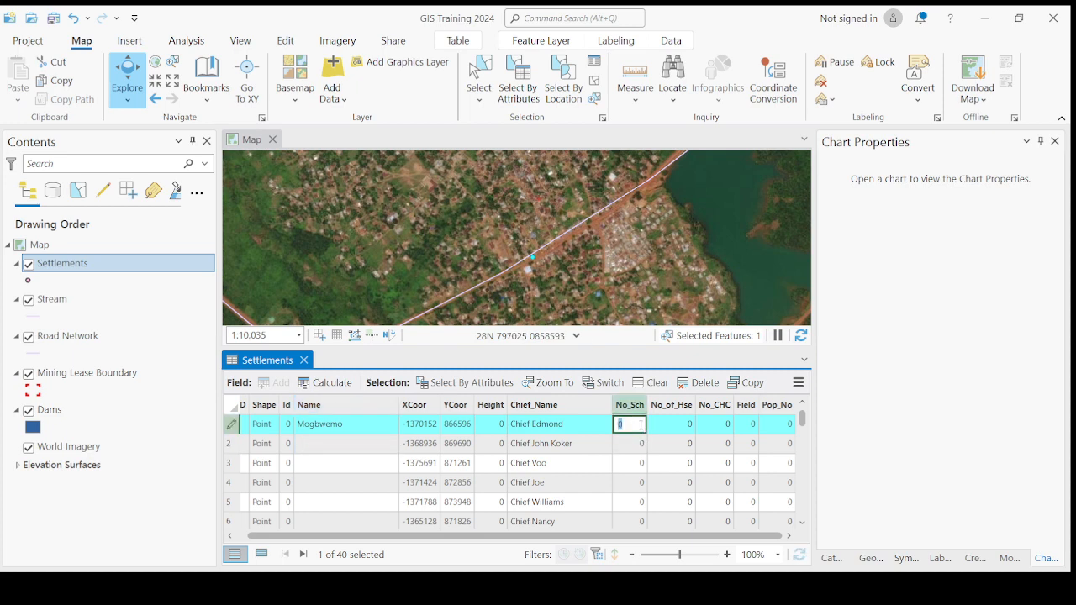
{"action": "type", "text": "10"}
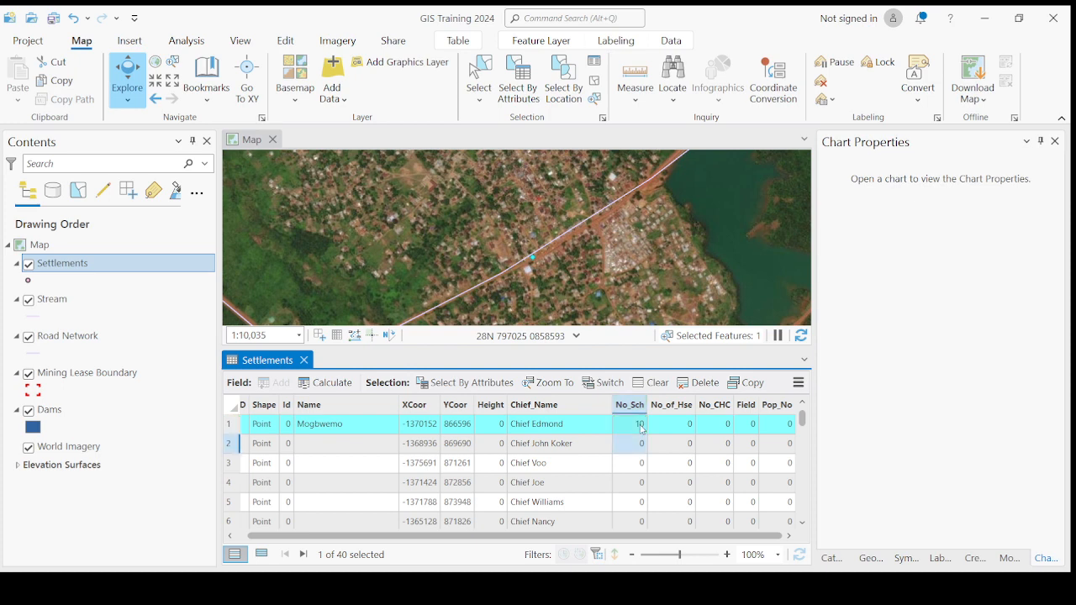
{"action": "left_click", "coordinate": [674, 429]}
{"action": "left_click", "coordinate": [674, 429]}
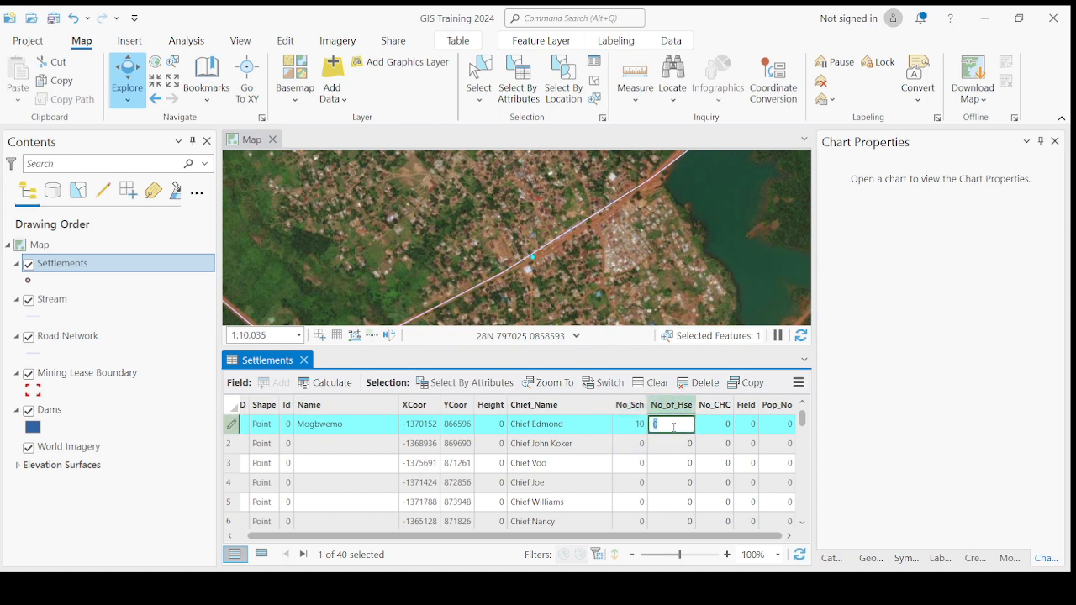
{"action": "type", "text": "5000"}
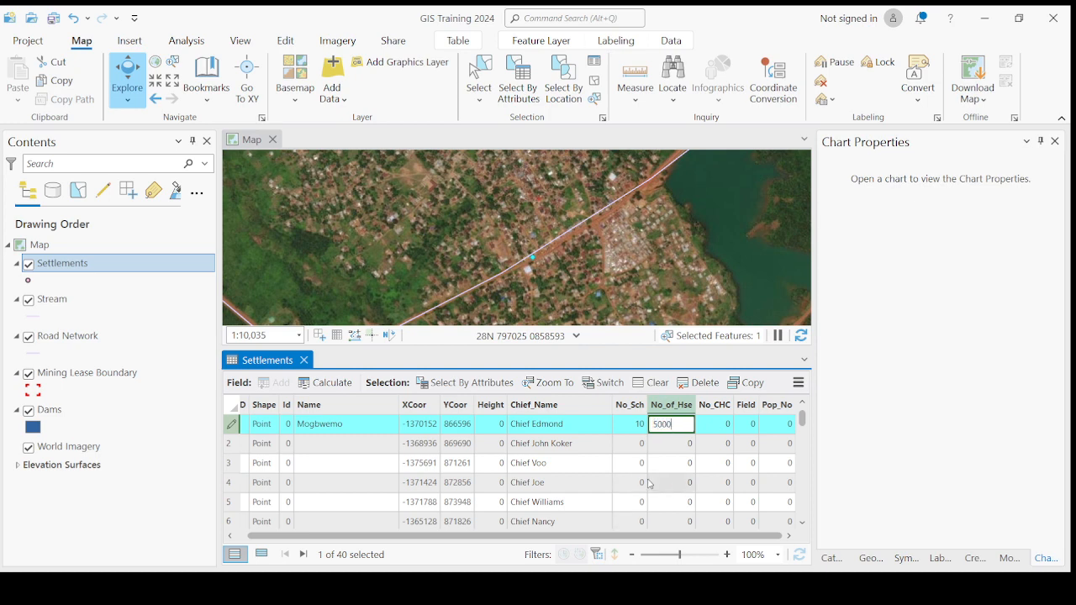
{"action": "key", "text": "Return"}
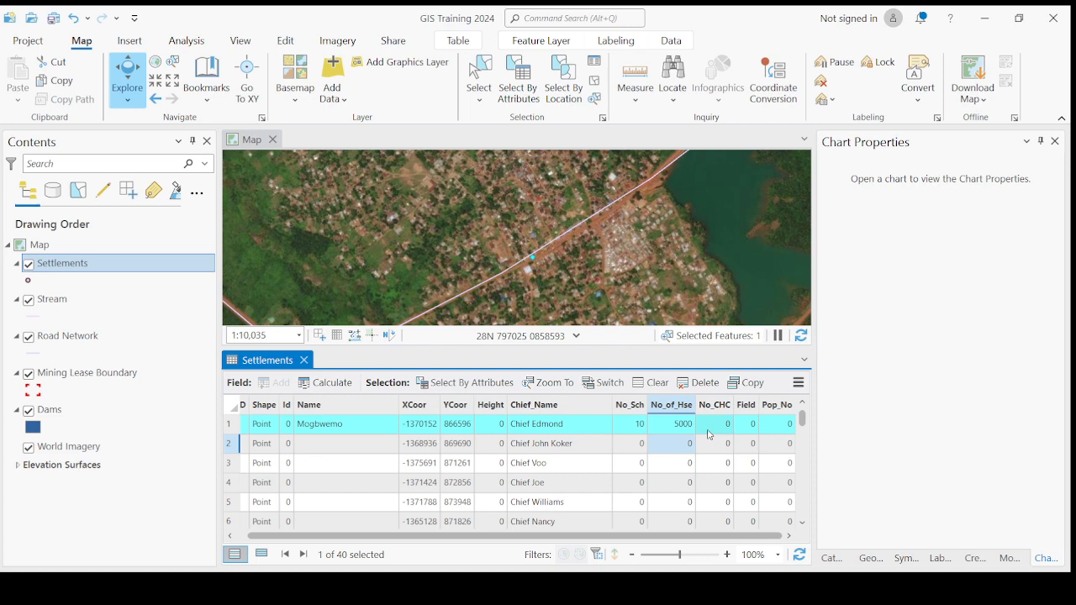
{"action": "double_click", "coordinate": [709, 433]}
{"action": "type", "text": "5"}
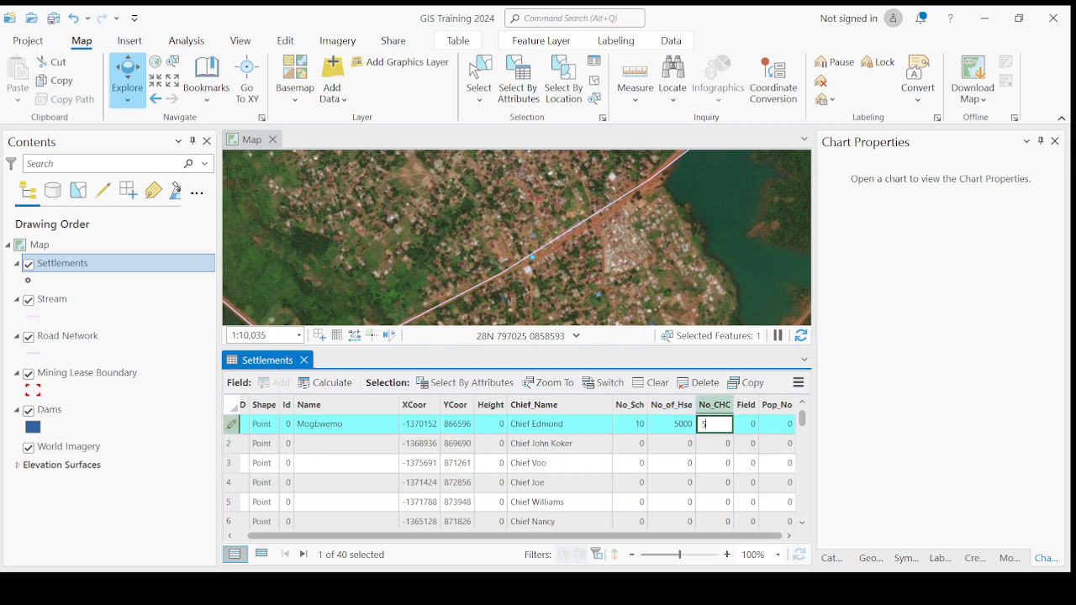
{"action": "key", "text": "Return"}
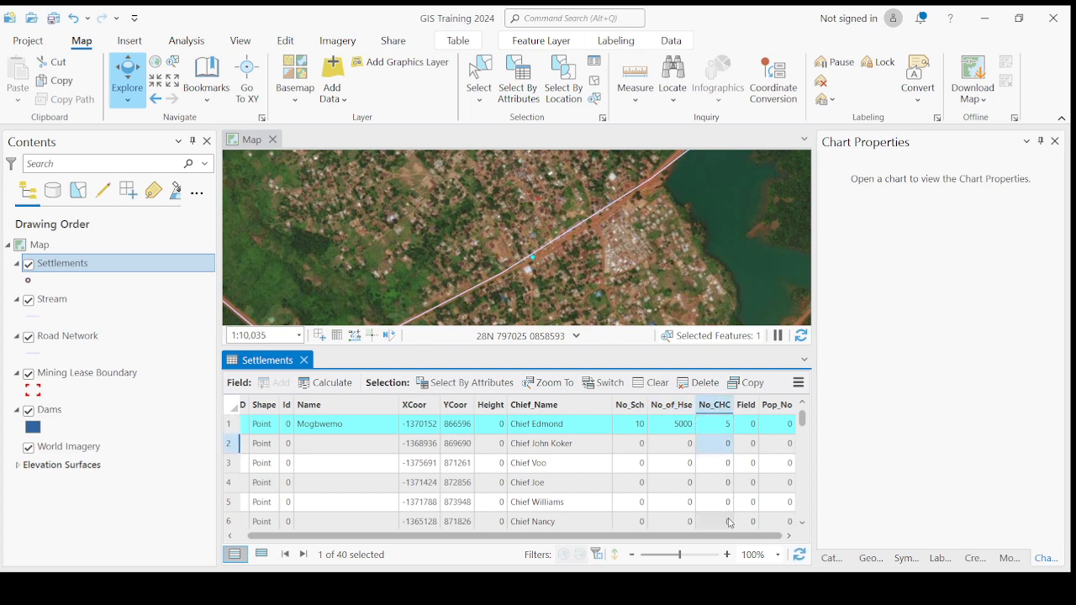
Step: Set the first settlement's Pop_No to 25000
{"action": "left_click", "coordinate": [745, 405]}
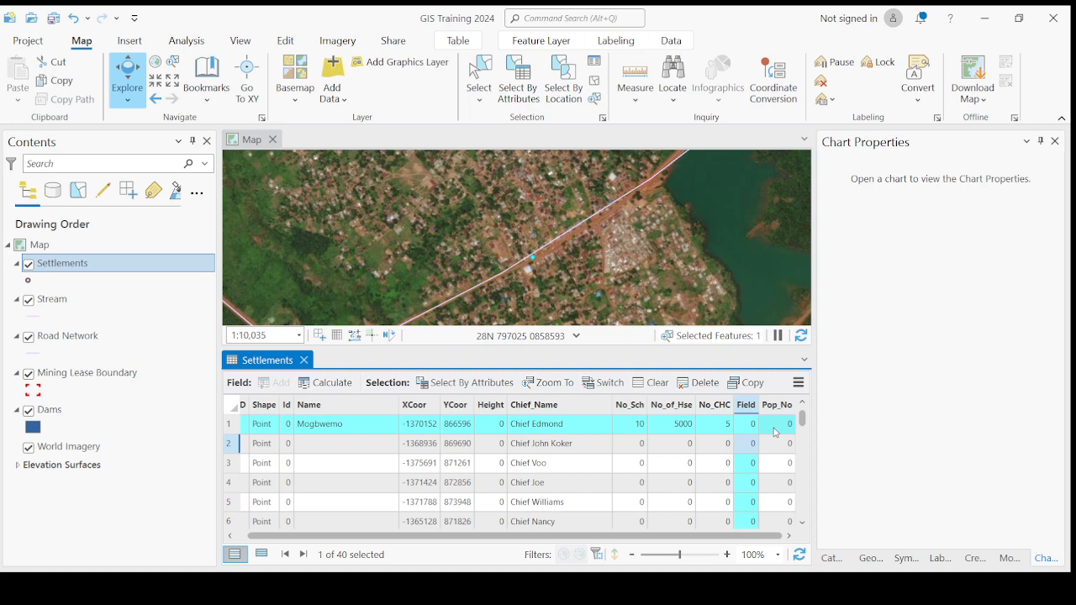
{"action": "left_click", "coordinate": [774, 430]}
{"action": "left_click", "coordinate": [774, 427]}
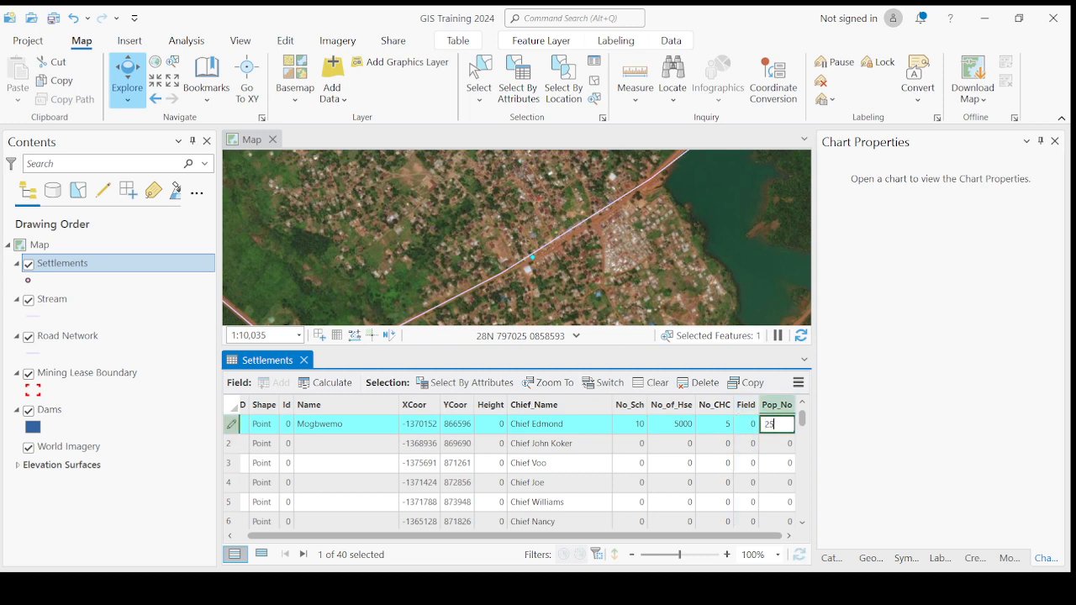
{"action": "type", "text": "25000"}
{"action": "key", "text": "Return"}
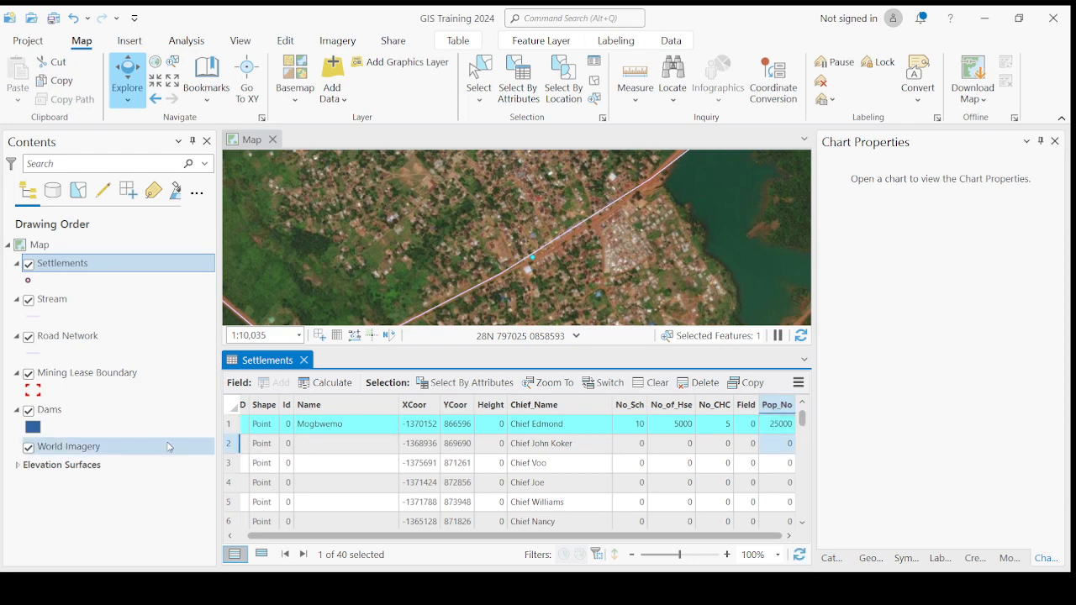
{"action": "left_click", "coordinate": [232, 446]}
Step: Set row 2's Name to Moriba Town and No_Sch to 50
{"action": "scroll", "coordinate": [523, 263], "scroll_direction": "down", "scroll_amount": 3}
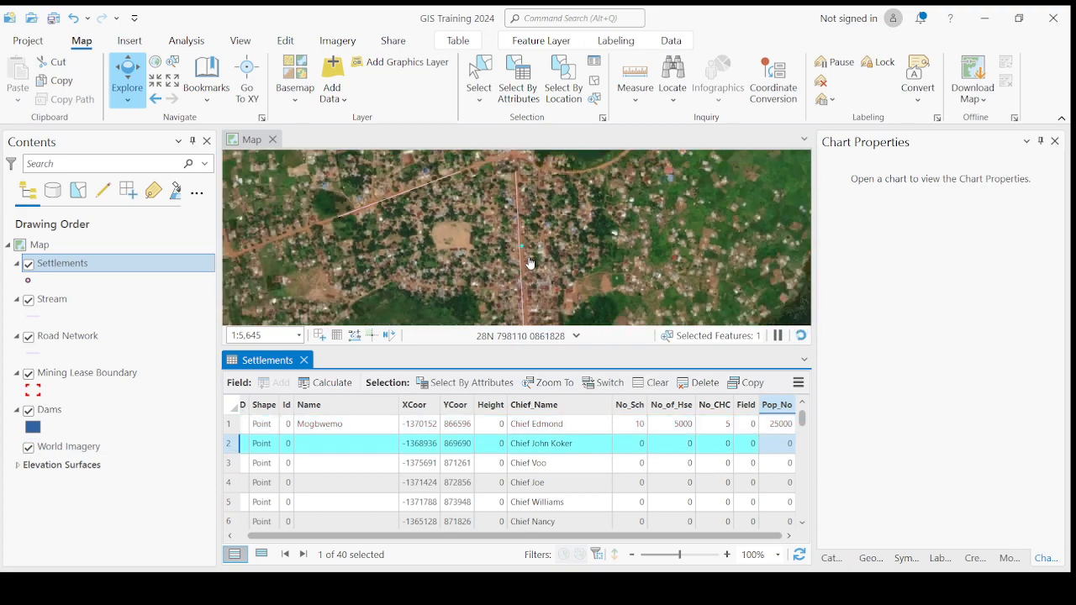
{"action": "left_click", "coordinate": [333, 447]}
{"action": "left_click", "coordinate": [333, 448]}
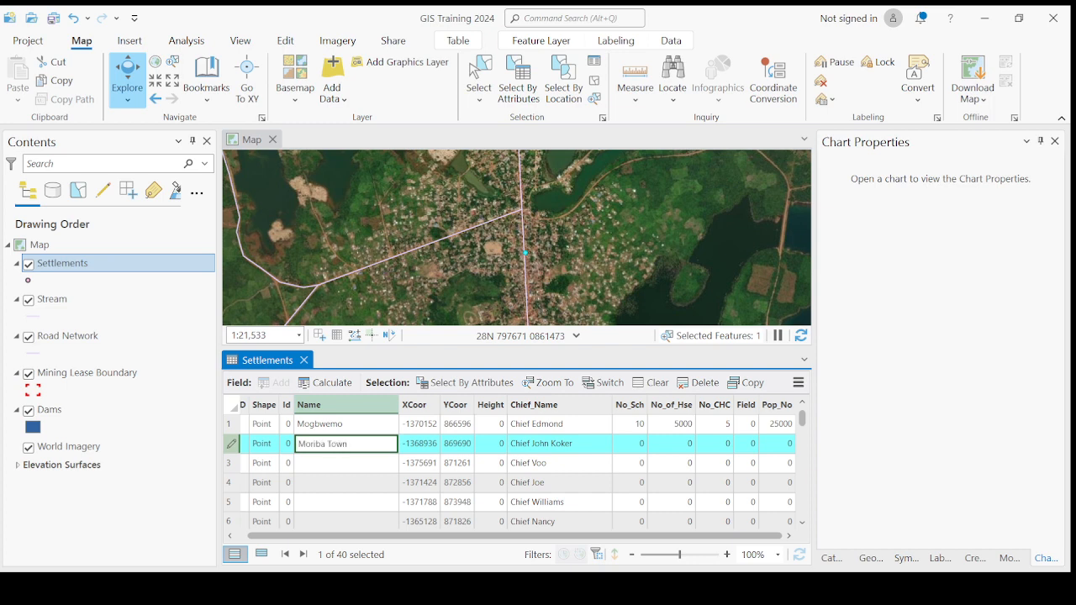
{"action": "key", "text": "Return"}
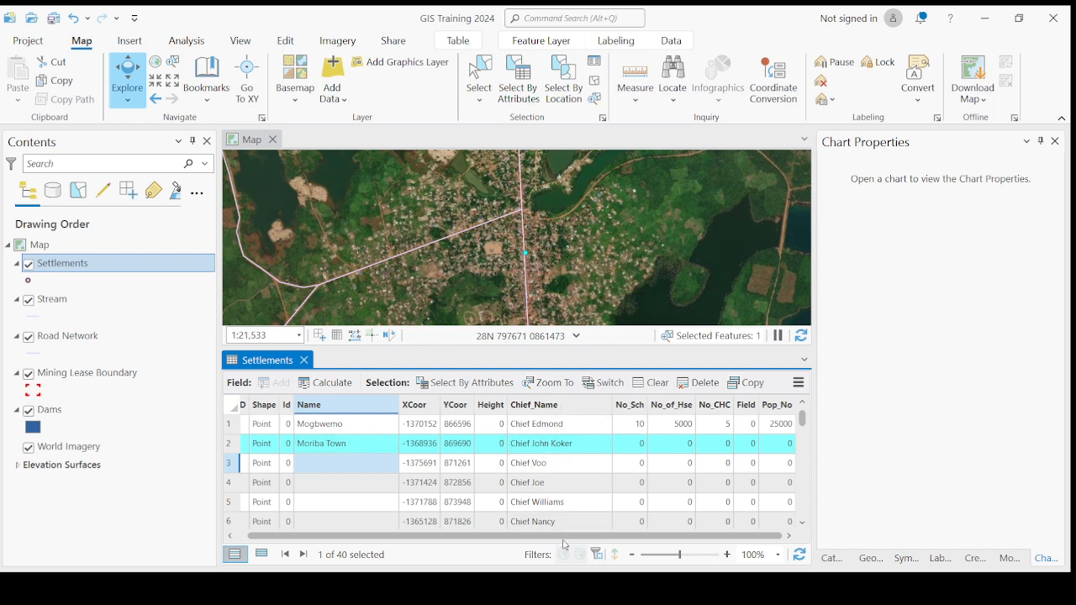
{"action": "left_click", "coordinate": [631, 448]}
{"action": "left_click", "coordinate": [632, 447]}
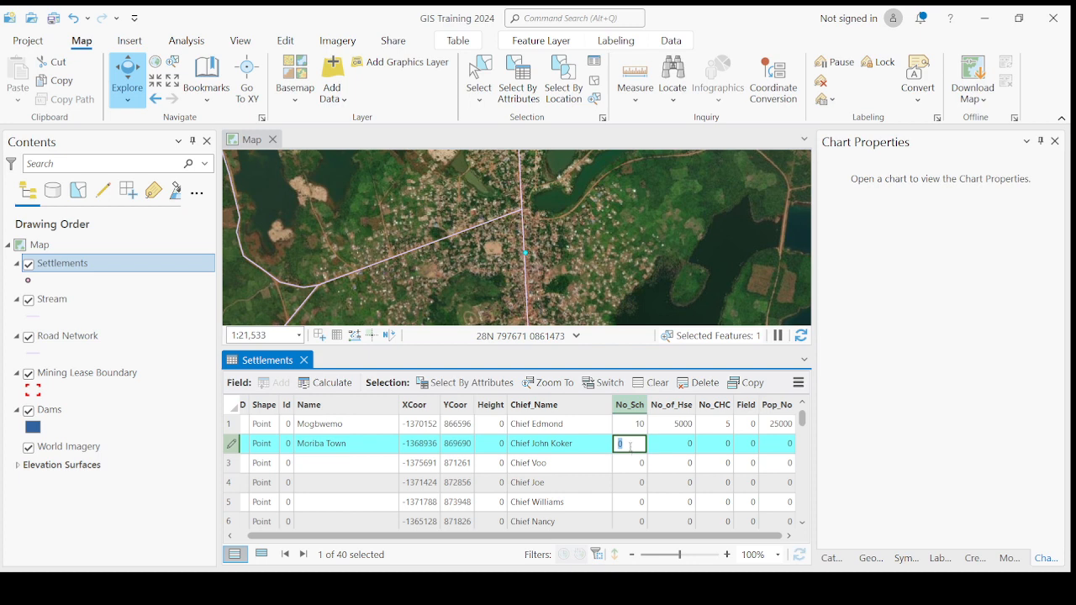
{"action": "type", "text": "50"}
{"action": "key", "text": "Return"}
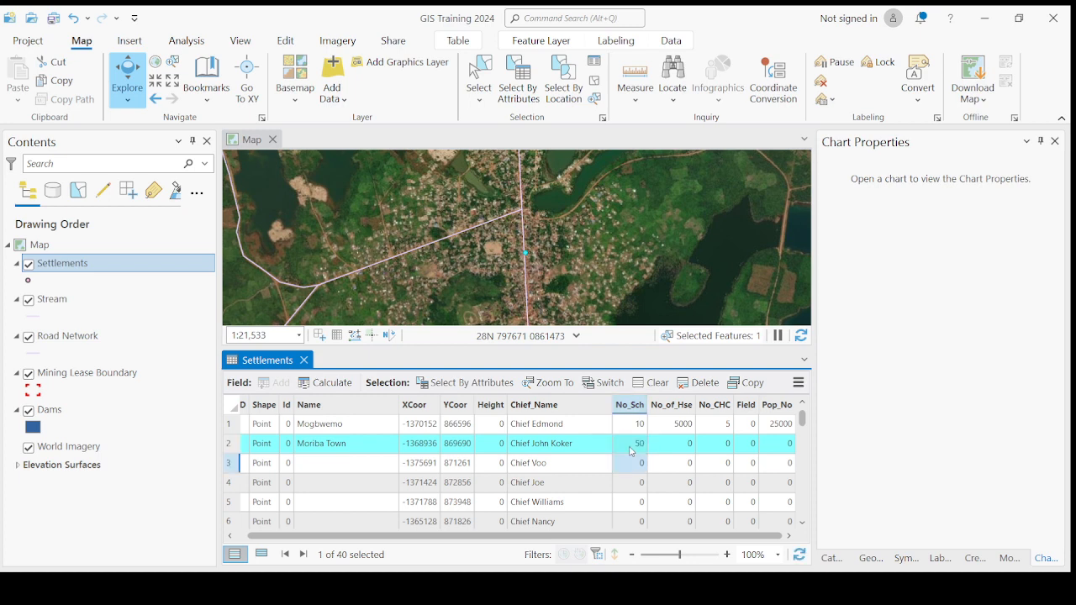
Step: Set row 2's No_of_Hse to 15000, No_CHC to 15 and Pop_No to 56000
{"action": "double_click", "coordinate": [677, 449]}
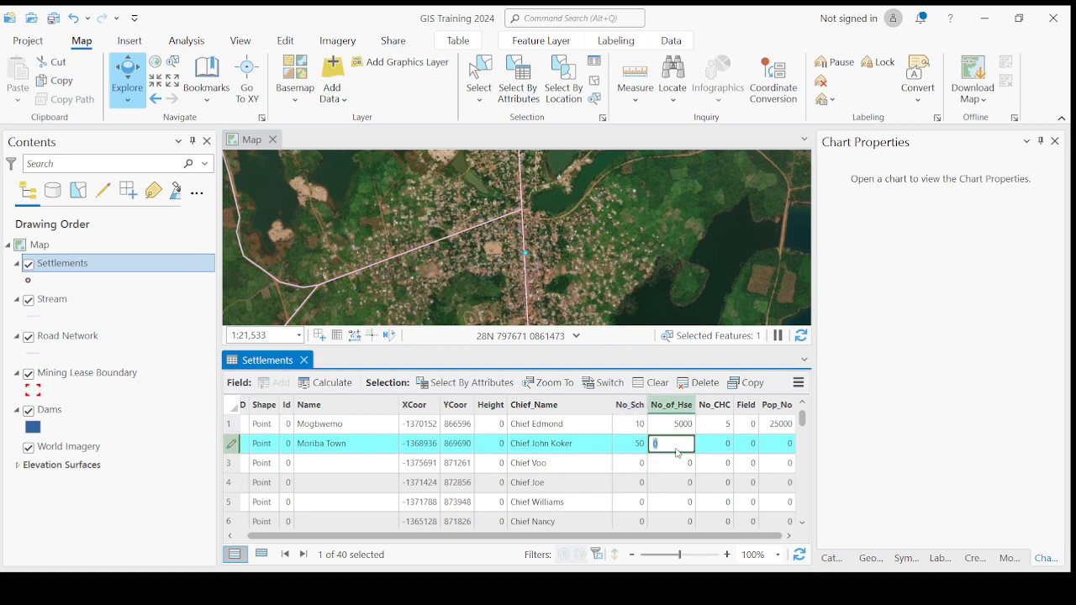
{"action": "type", "text": "15000"}
{"action": "key", "text": "Return"}
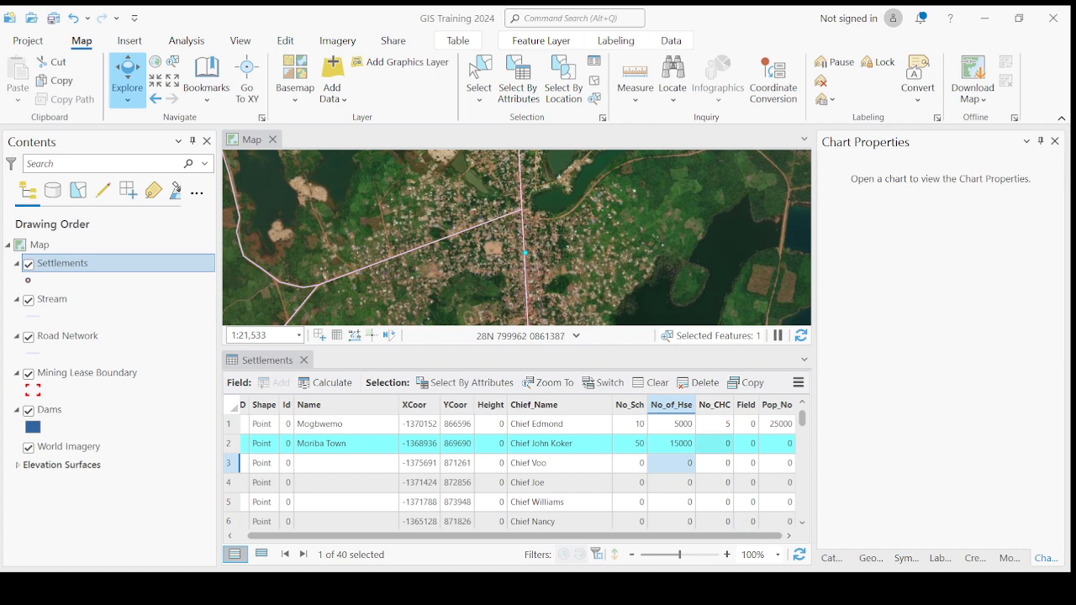
{"action": "left_click", "coordinate": [715, 443]}
{"action": "left_click", "coordinate": [715, 443]}
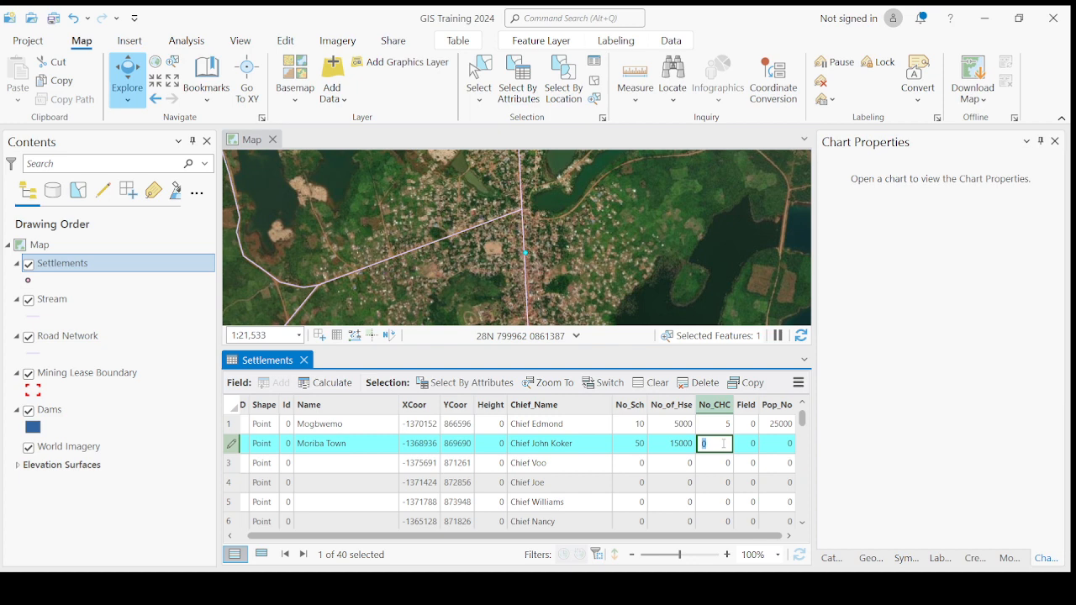
{"action": "type", "text": "15"}
{"action": "key", "text": "Return"}
{"action": "left_click", "coordinate": [754, 449]}
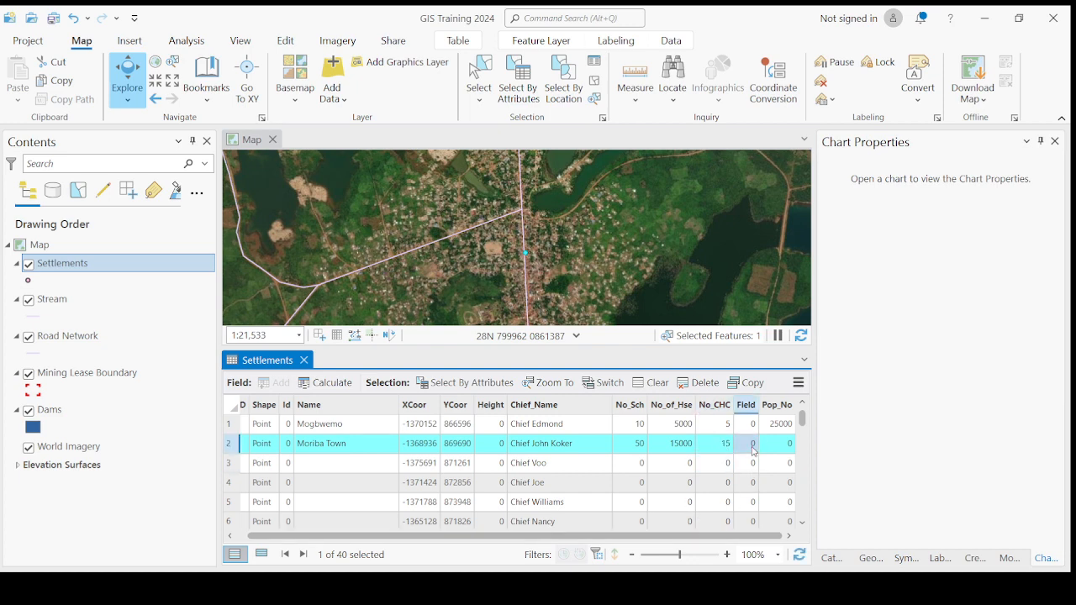
{"action": "left_click", "coordinate": [753, 452]}
{"action": "left_click", "coordinate": [777, 444]}
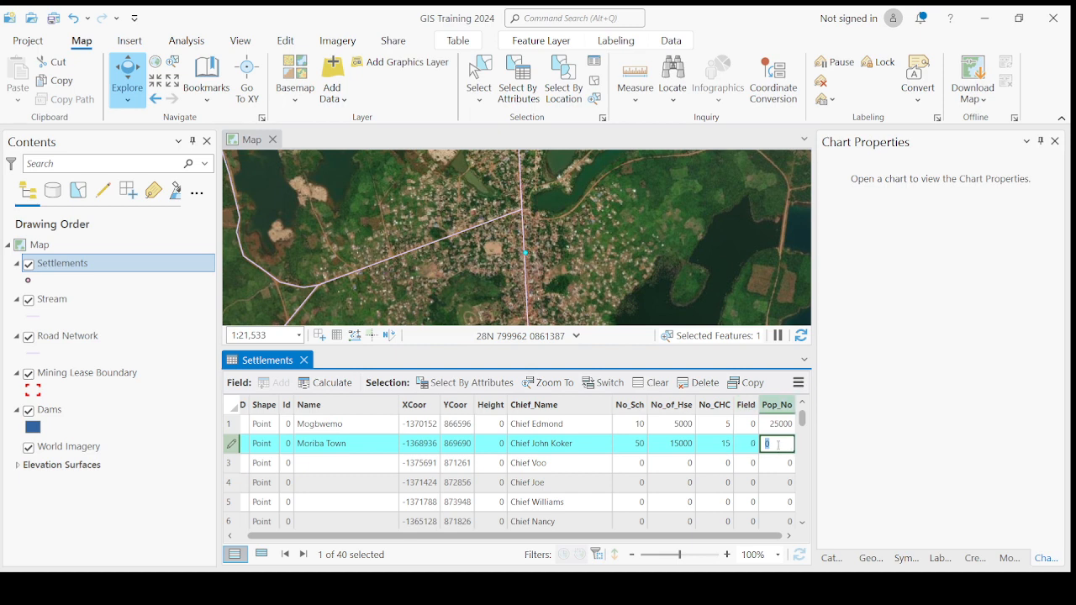
{"action": "type", "text": "56000"}
{"action": "key", "text": "Return"}
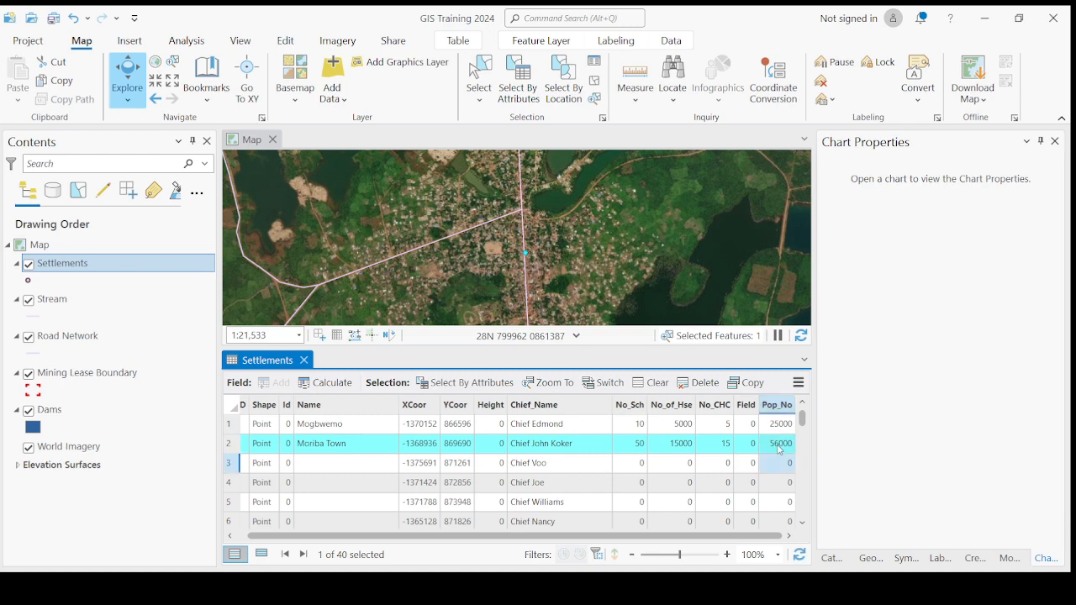
Step: Zoom to the third settlement and name it John Town
{"action": "double_click", "coordinate": [235, 468]}
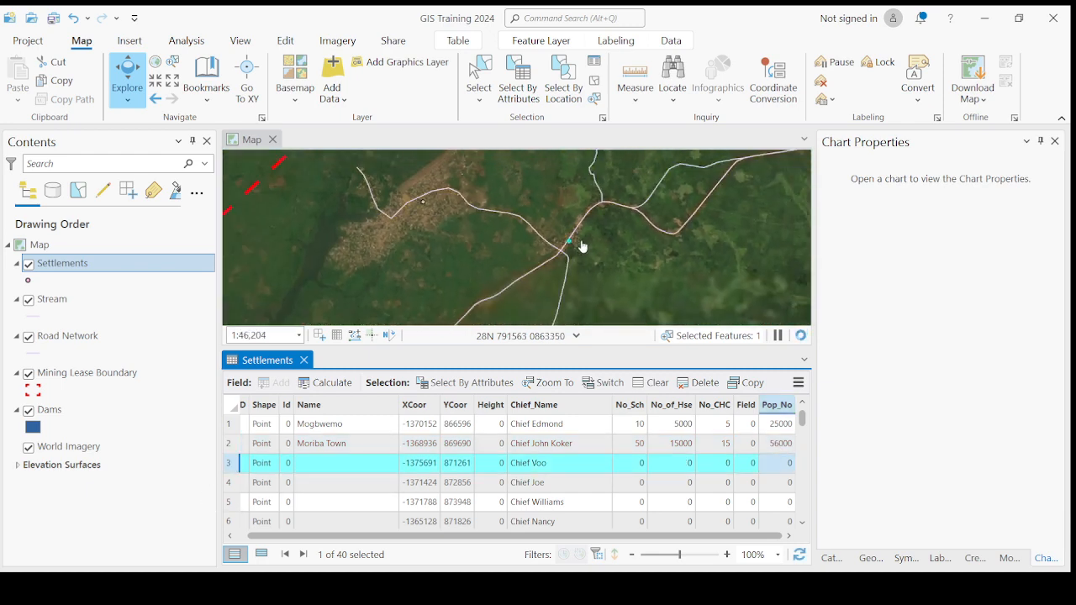
{"action": "scroll", "coordinate": [583, 247], "scroll_direction": "up", "scroll_amount": 3}
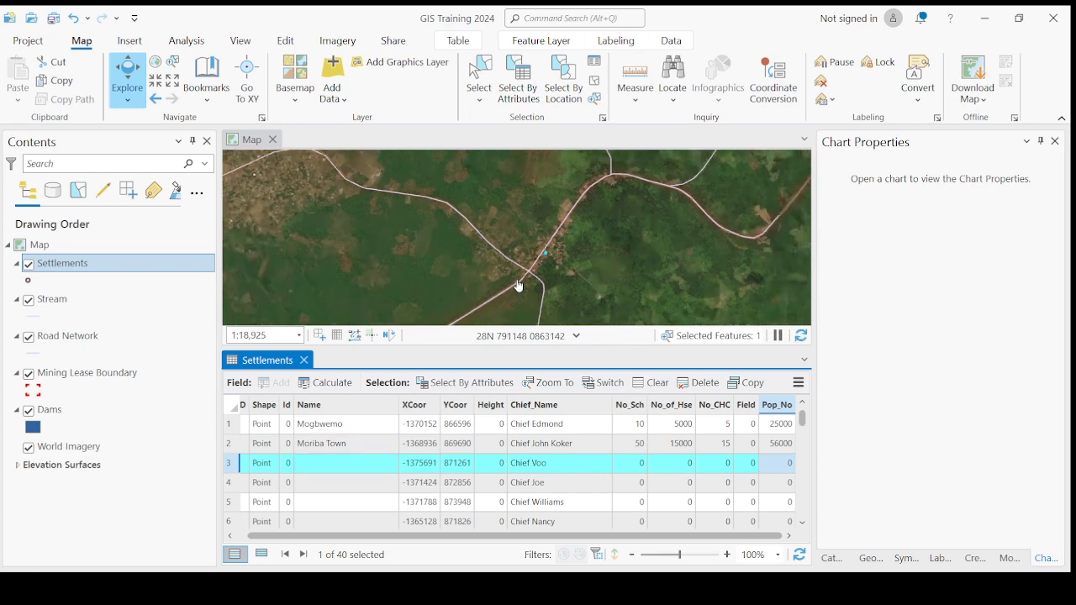
{"action": "scroll", "coordinate": [519, 286], "scroll_direction": "down", "scroll_amount": 3}
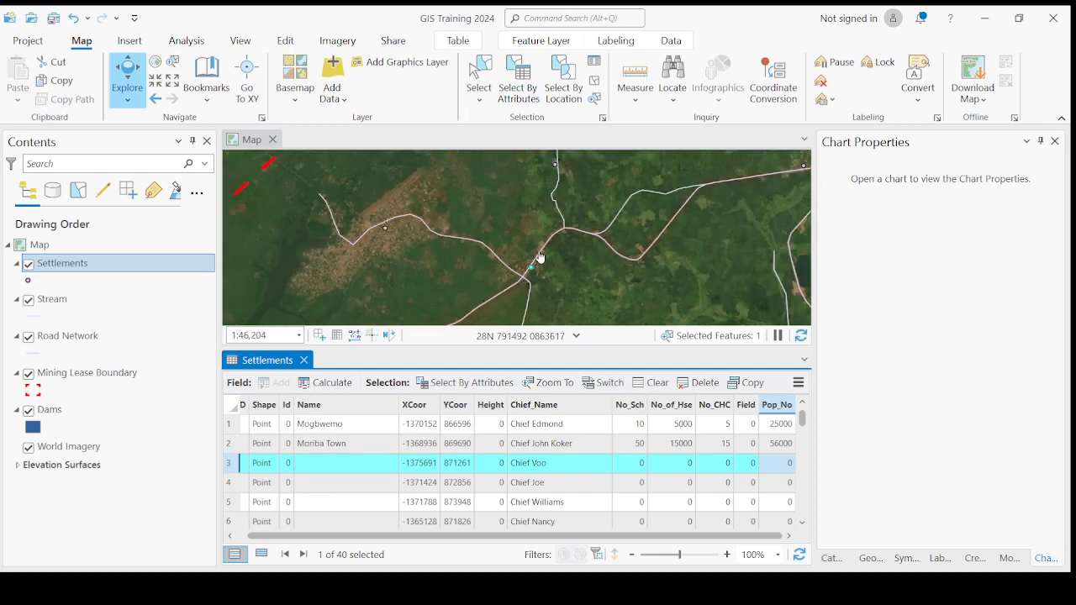
{"action": "scroll", "coordinate": [540, 257], "scroll_direction": "up", "scroll_amount": 3}
{"action": "left_click_drag", "start_coordinate": [509, 288], "coordinate": [504, 249]}
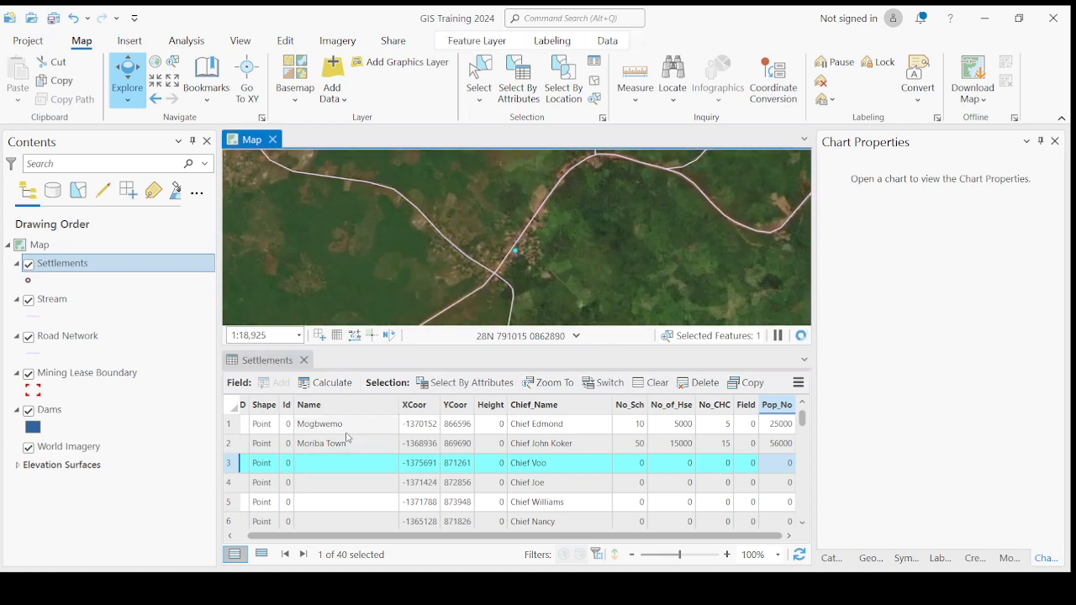
{"action": "left_click", "coordinate": [306, 473]}
{"action": "left_click", "coordinate": [305, 472]}
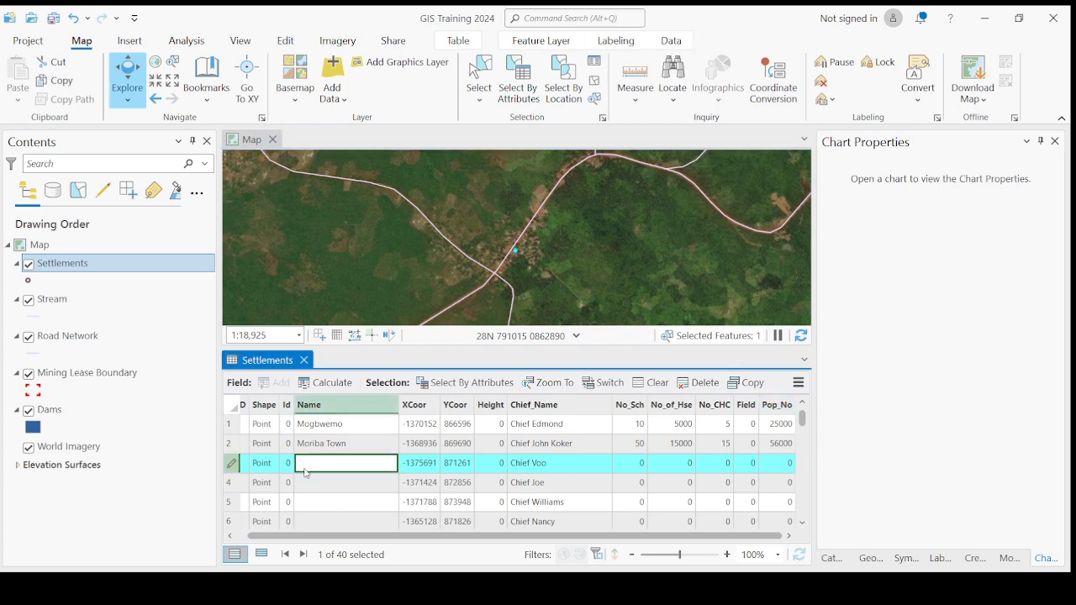
{"action": "type", "text": "M"}
{"action": "type", "text": "o"}
{"action": "key", "text": "BackSpace"}
{"action": "key", "text": "BackSpace"}
{"action": "type", "text": "hn Tow"}
{"action": "key", "text": "Return"}
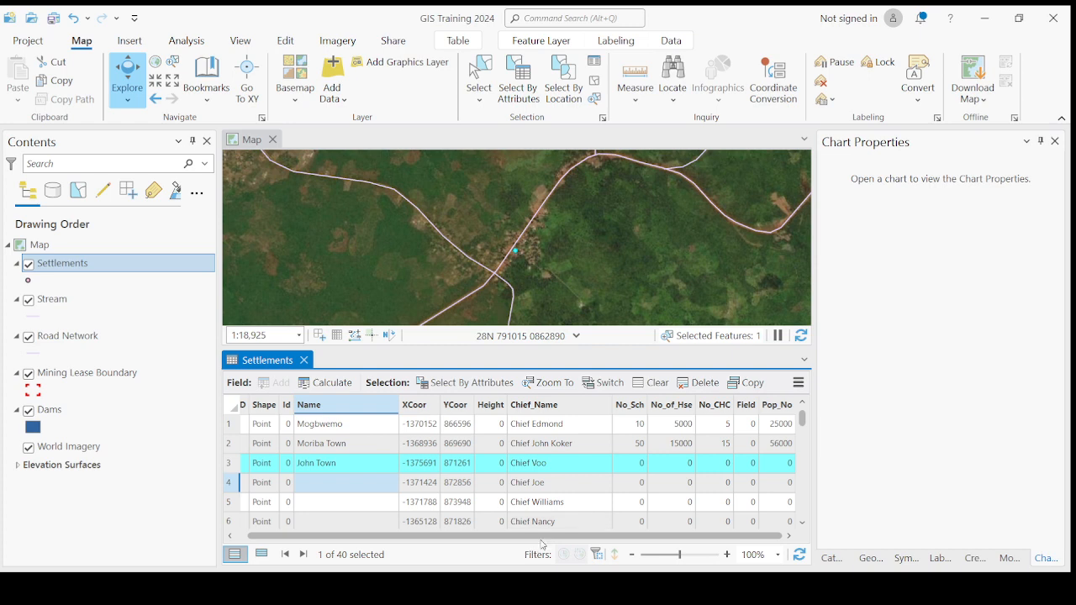
Step: Set row 3's No_Sch to 2, No_of_Hse to 200 and Pop_No to 500
{"action": "left_click", "coordinate": [639, 462]}
{"action": "left_click", "coordinate": [637, 460]}
{"action": "type", "text": "2"}
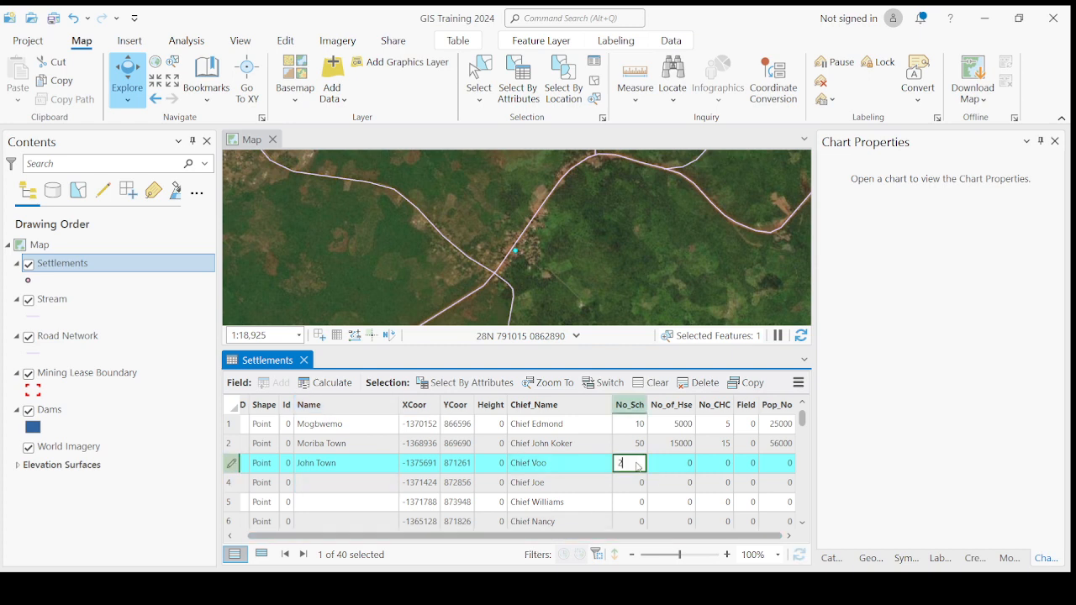
{"action": "left_click", "coordinate": [675, 463]}
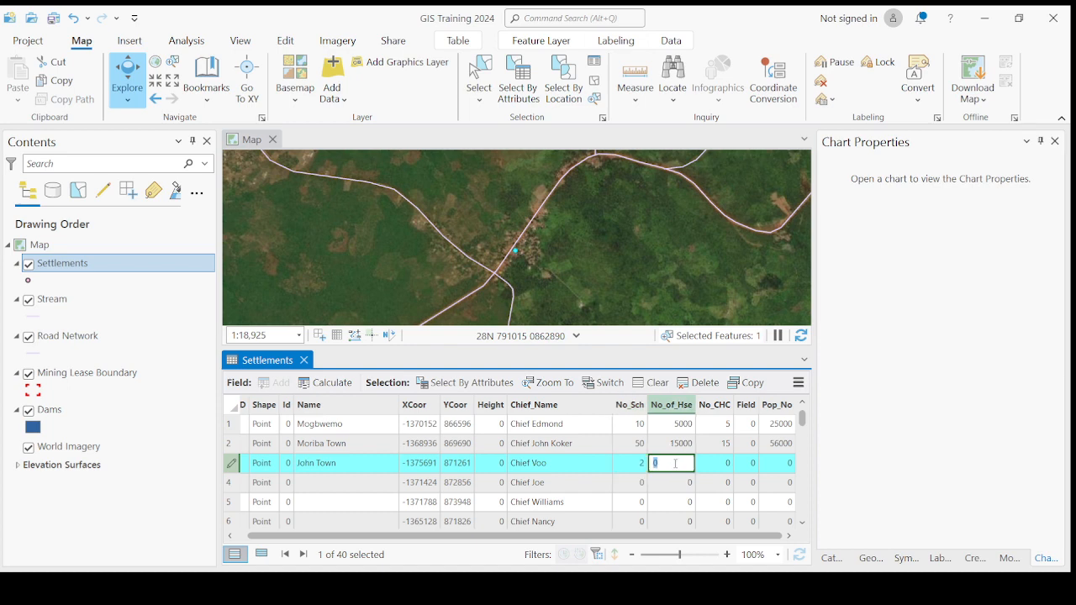
{"action": "left_click", "coordinate": [675, 463]}
{"action": "left_click_drag", "start_coordinate": [675, 464], "coordinate": [635, 465]}
{"action": "type", "text": "200"}
{"action": "left_click", "coordinate": [720, 467]}
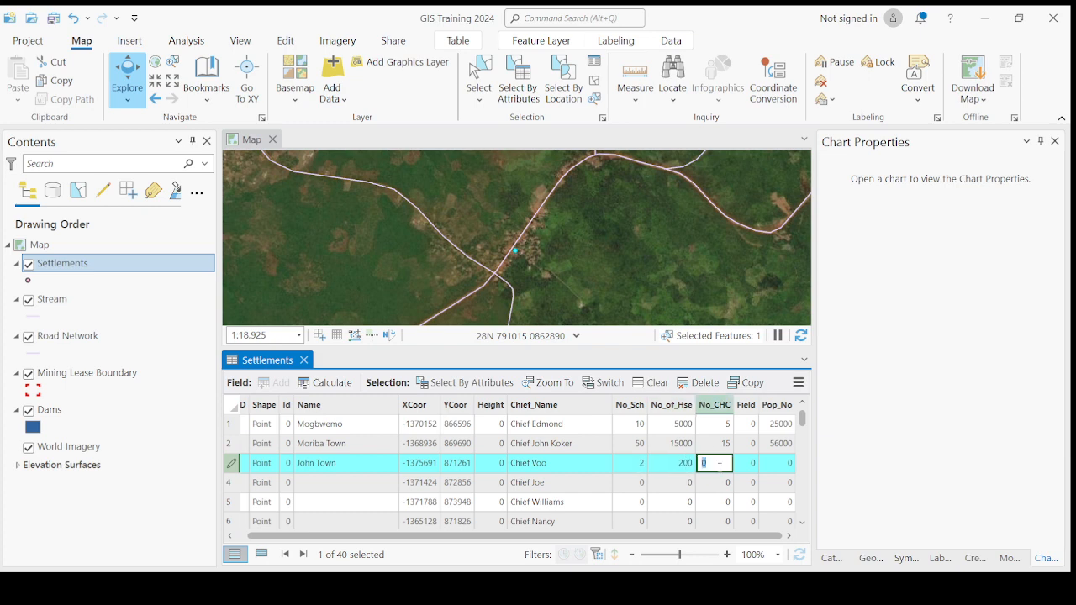
{"action": "left_click", "coordinate": [771, 467]}
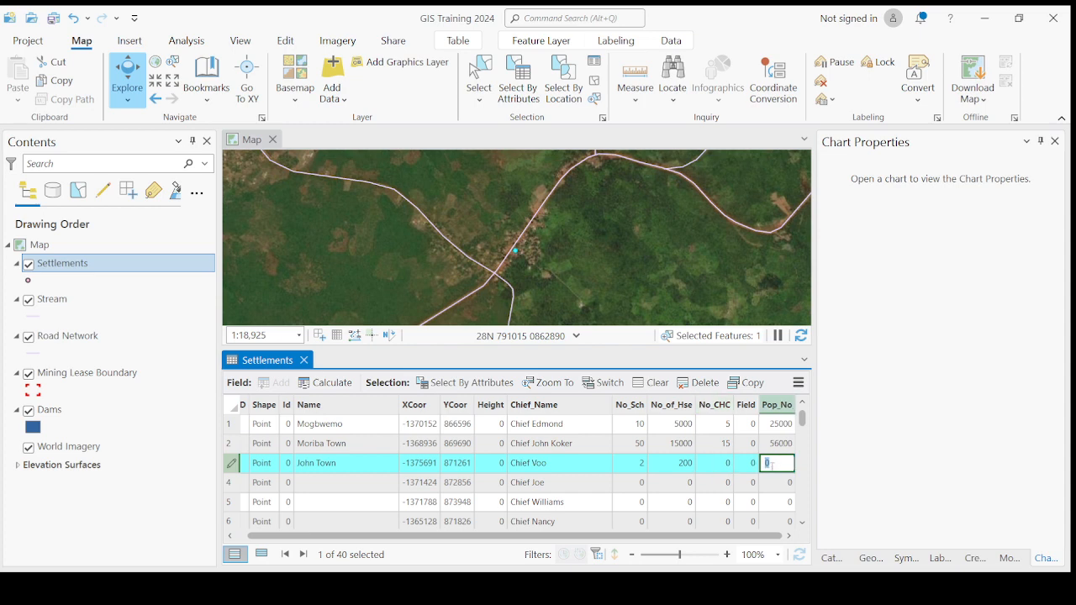
{"action": "type", "text": "500"}
{"action": "key", "text": "Return"}
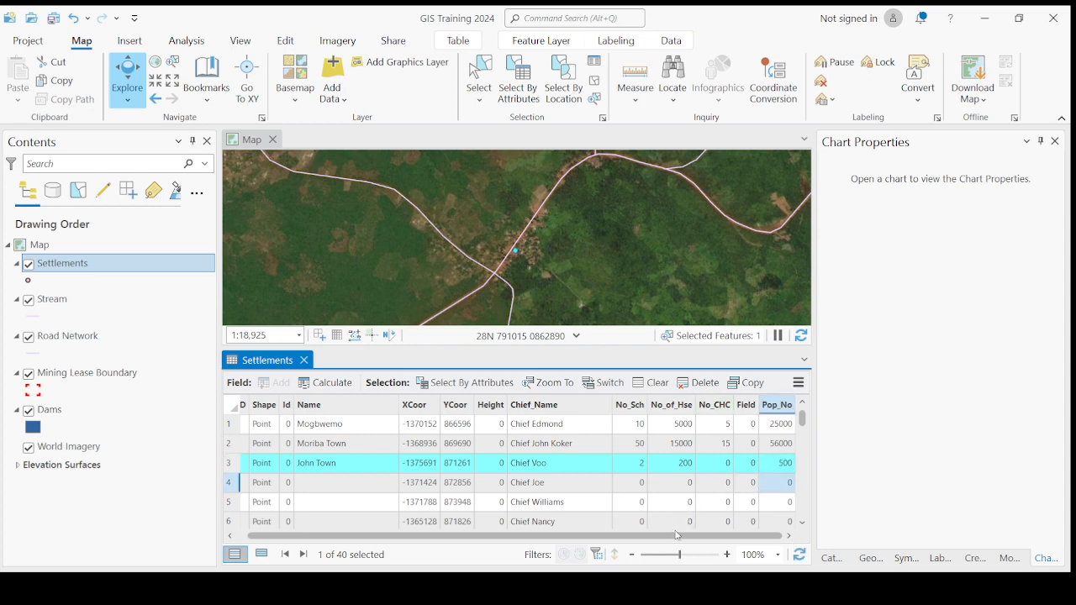
Step: Zoom to the Chief Joe record (row 4) and close in on its village and road
{"action": "scroll", "coordinate": [631, 517], "scroll_direction": "down", "scroll_amount": 3}
{"action": "scroll", "coordinate": [605, 509], "scroll_direction": "up", "scroll_amount": 3}
{"action": "scroll", "coordinate": [535, 484], "scroll_direction": "down", "scroll_amount": 12}
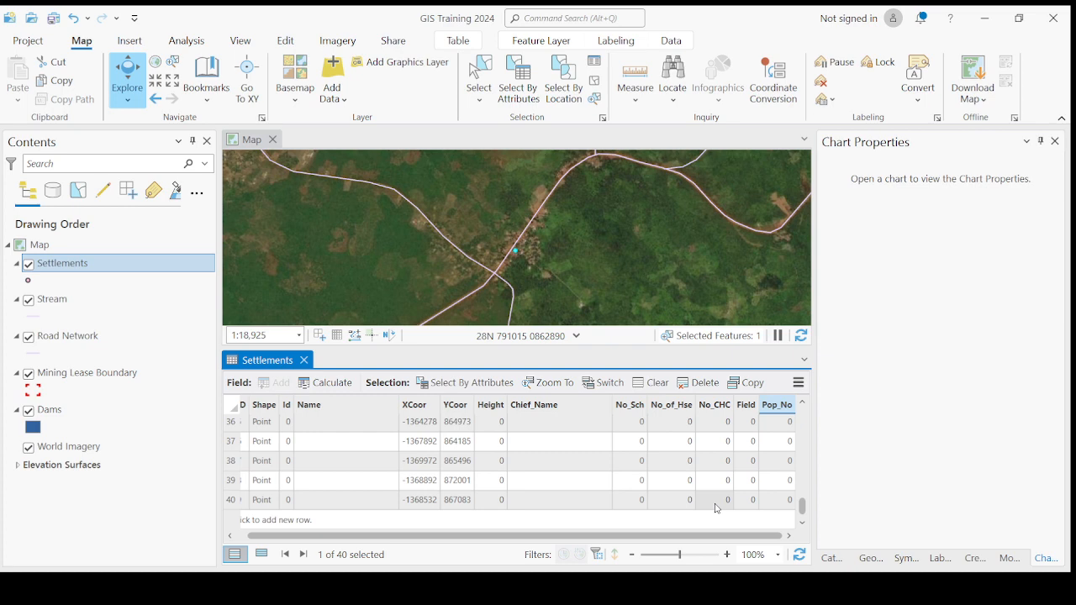
{"action": "scroll", "coordinate": [715, 508], "scroll_direction": "up", "scroll_amount": 12}
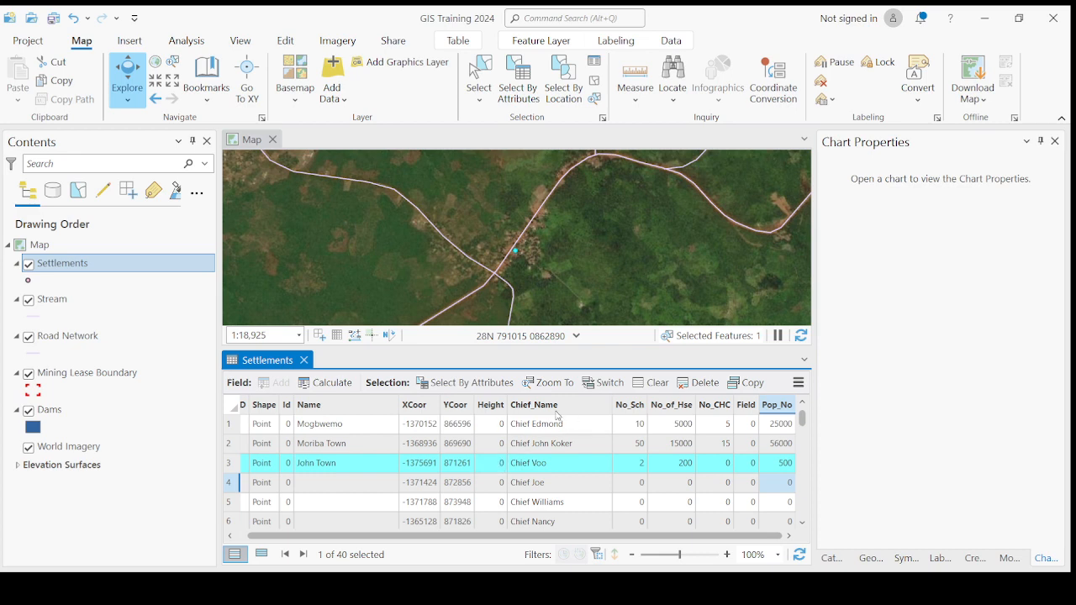
{"action": "double_click", "coordinate": [228, 484]}
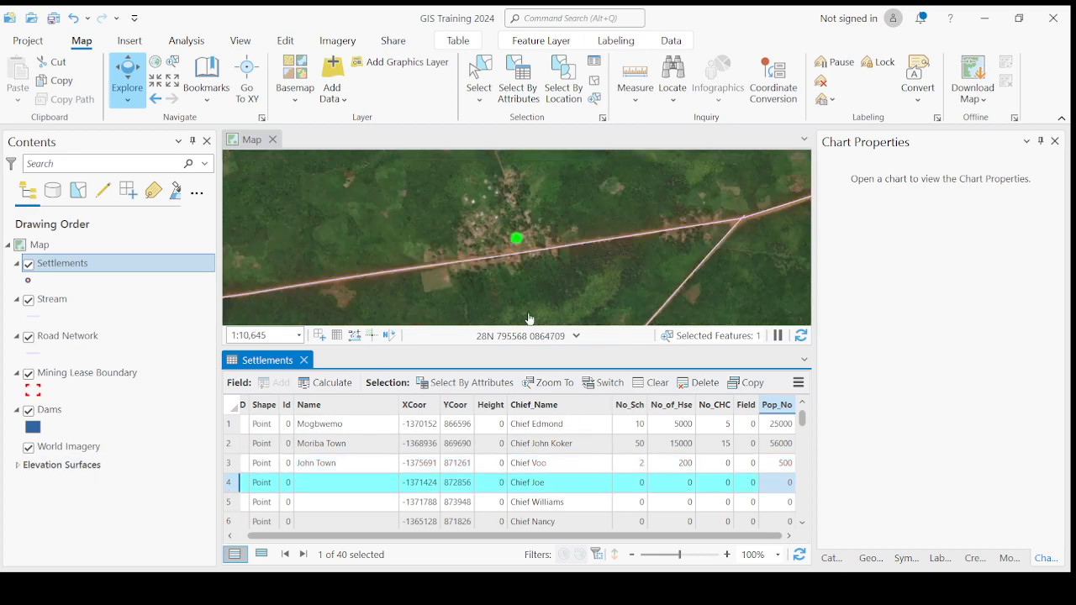
{"action": "scroll", "coordinate": [521, 247], "scroll_direction": "up", "scroll_amount": 2}
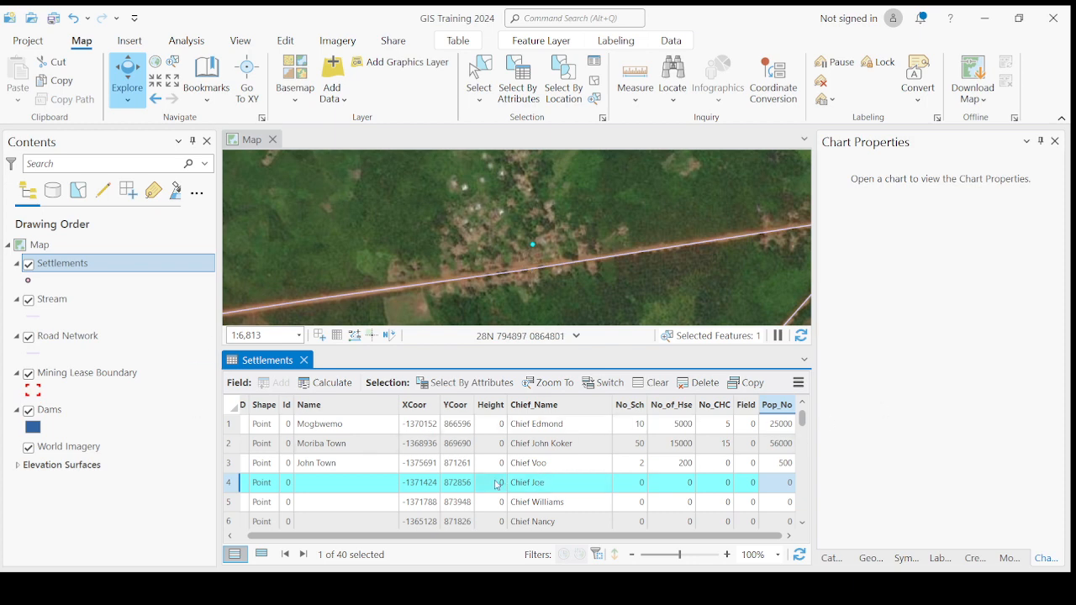
{"action": "scroll", "coordinate": [499, 485], "scroll_direction": "down", "scroll_amount": 2}
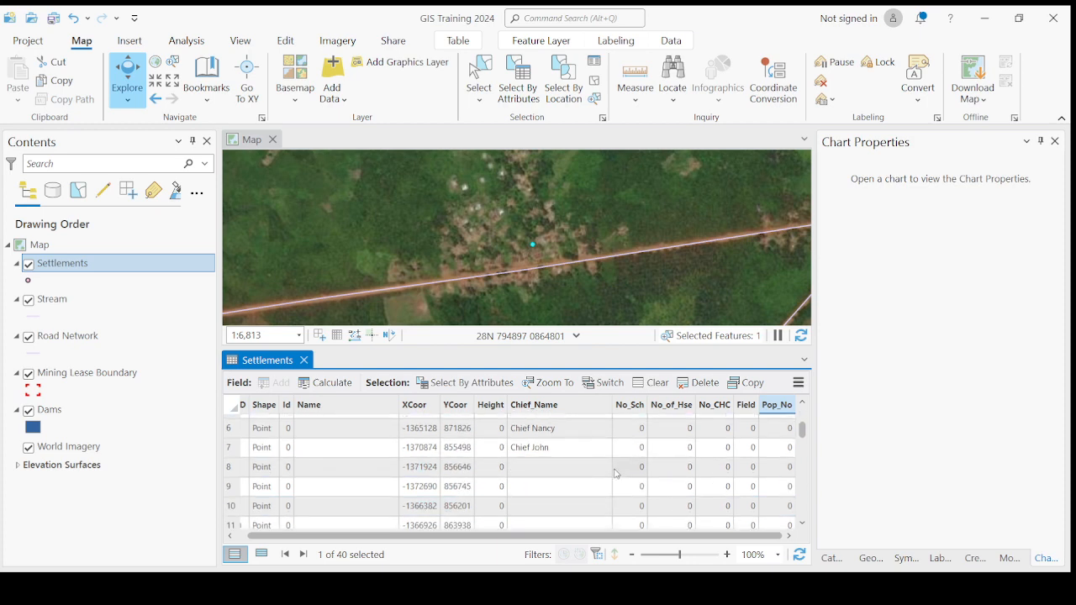
{"action": "scroll", "coordinate": [589, 485], "scroll_direction": "up", "scroll_amount": 2}
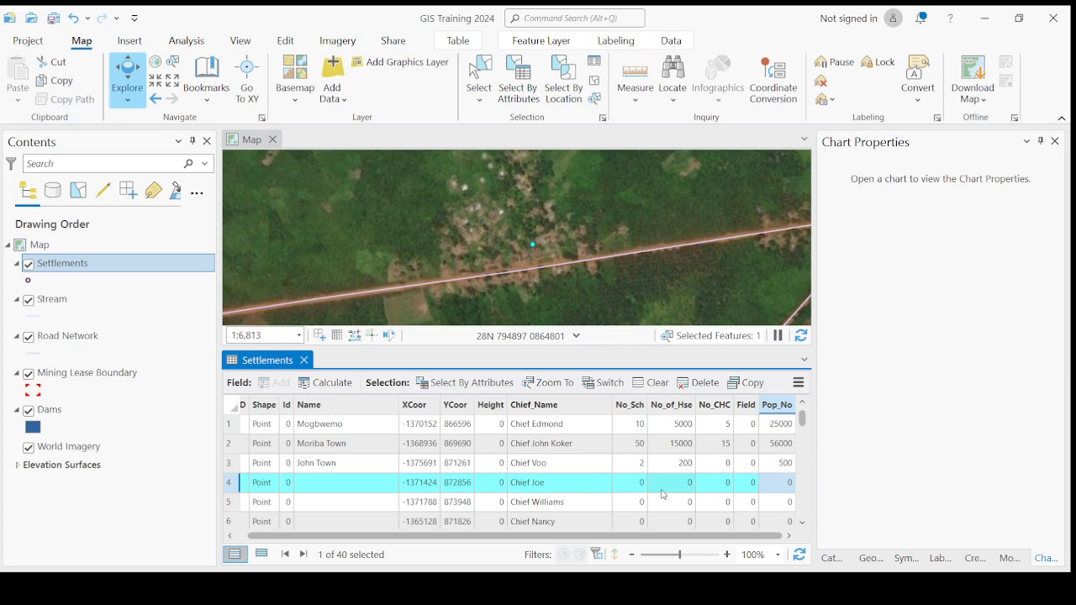
{"action": "double_click", "coordinate": [228, 486]}
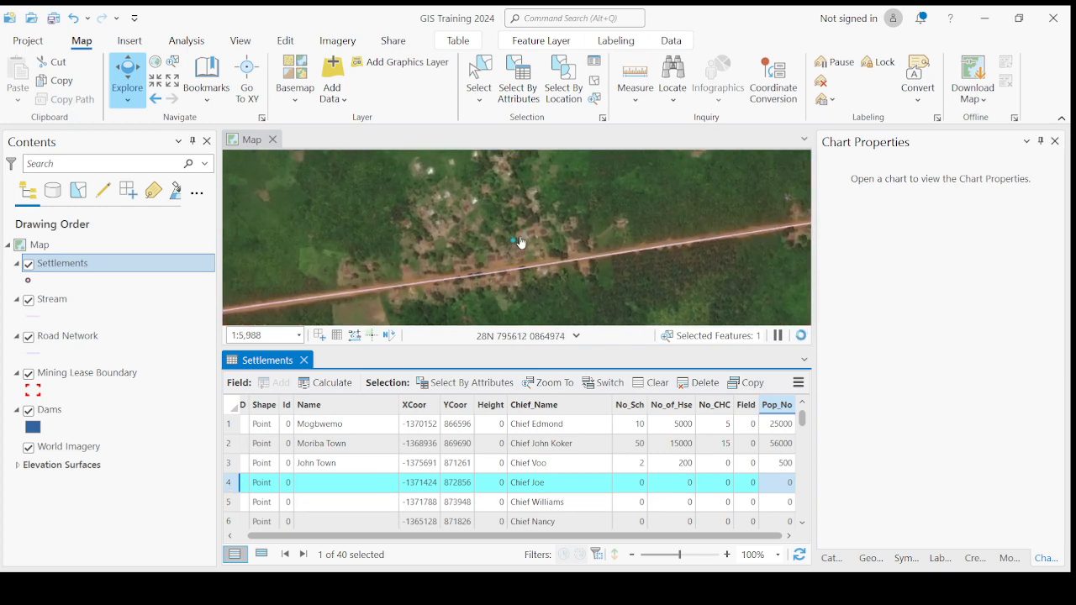
{"action": "scroll", "coordinate": [520, 242], "scroll_direction": "up", "scroll_amount": 2}
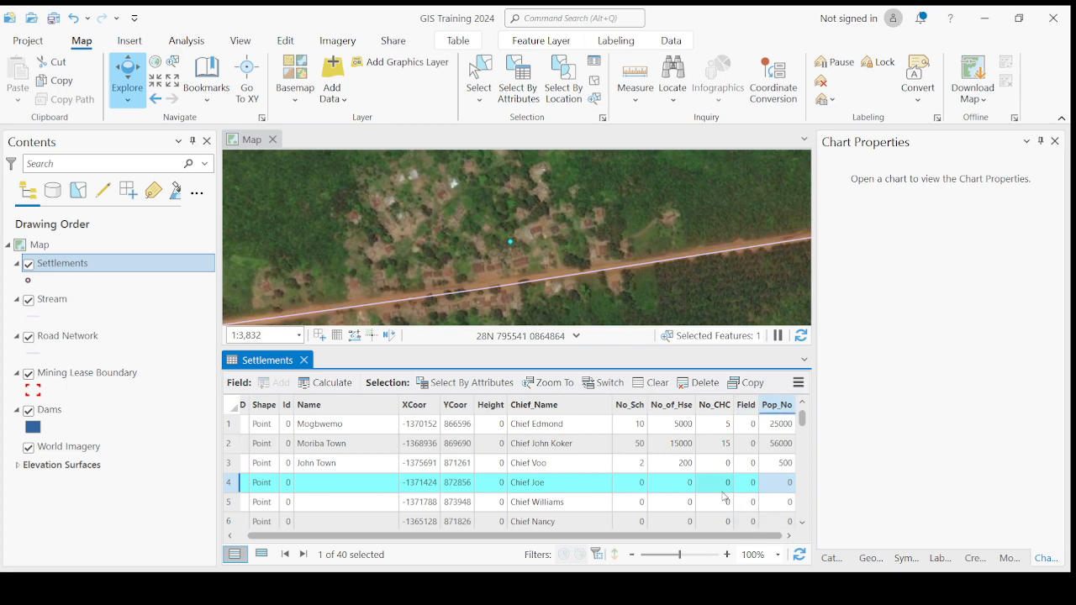
Step: Look through the Data and Table ribbon tools, then bring up the Edit tab's editing tools
{"action": "left_click", "coordinate": [670, 41]}
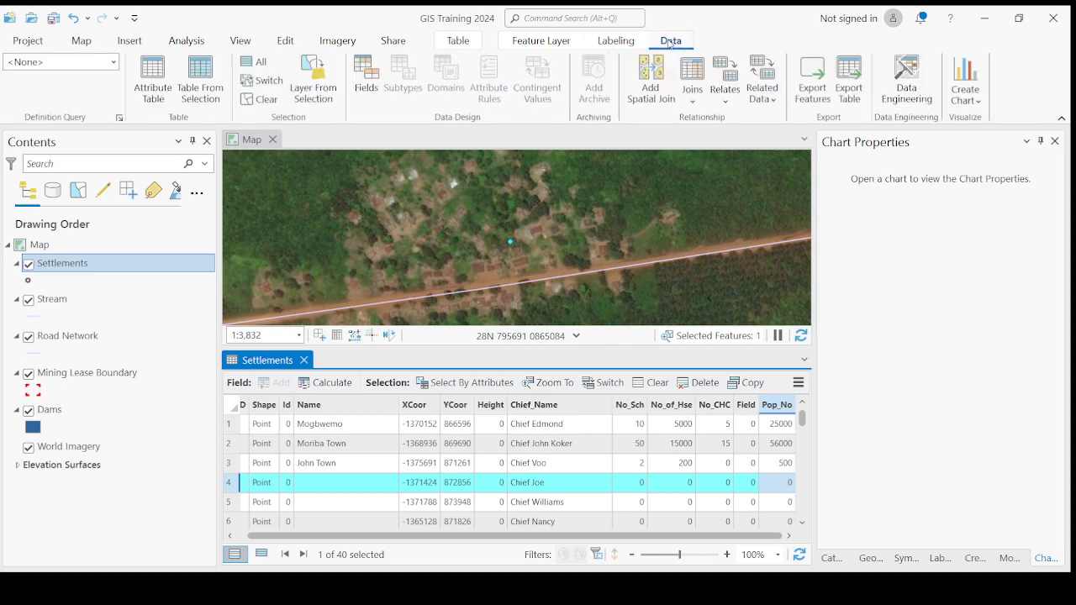
{"action": "left_click", "coordinate": [455, 41]}
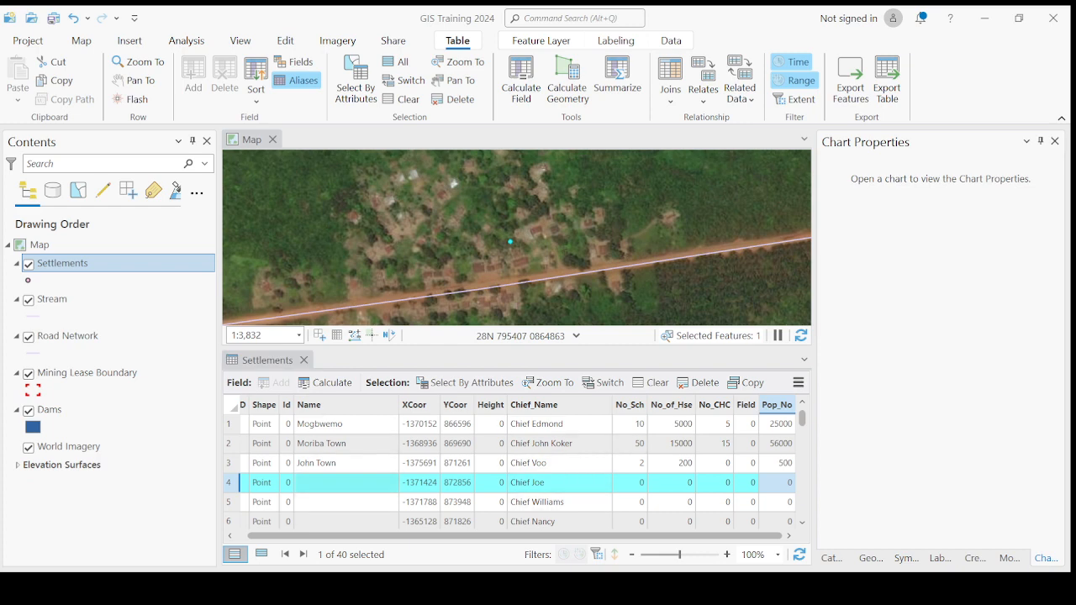
{"action": "scroll", "coordinate": [505, 454], "scroll_direction": "down", "scroll_amount": 8}
{"action": "scroll", "coordinate": [504, 454], "scroll_direction": "up", "scroll_amount": 8}
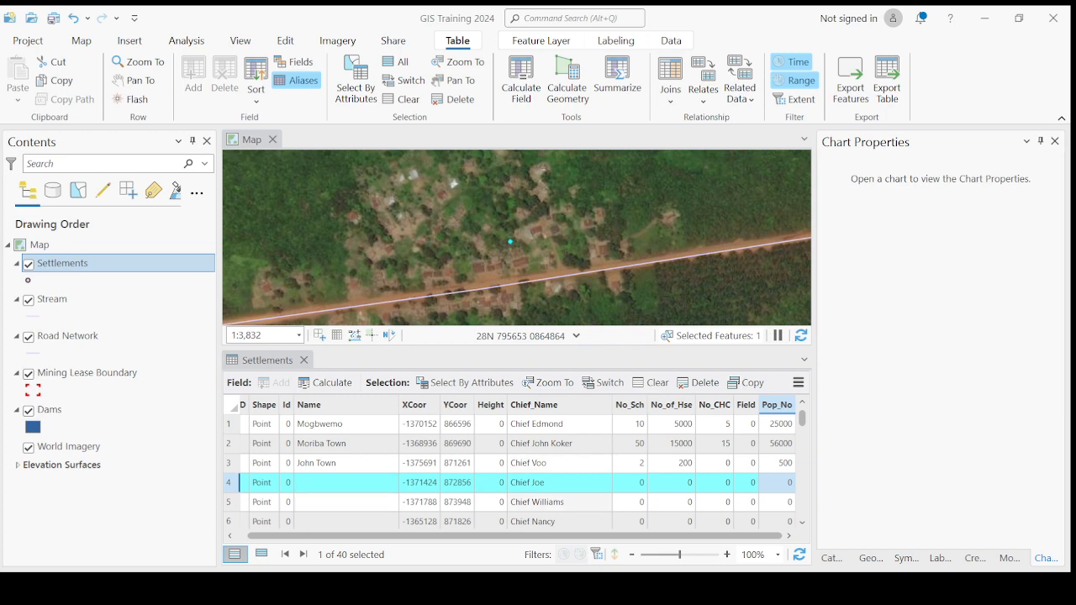
{"action": "scroll", "coordinate": [513, 471], "scroll_direction": "down", "scroll_amount": 10}
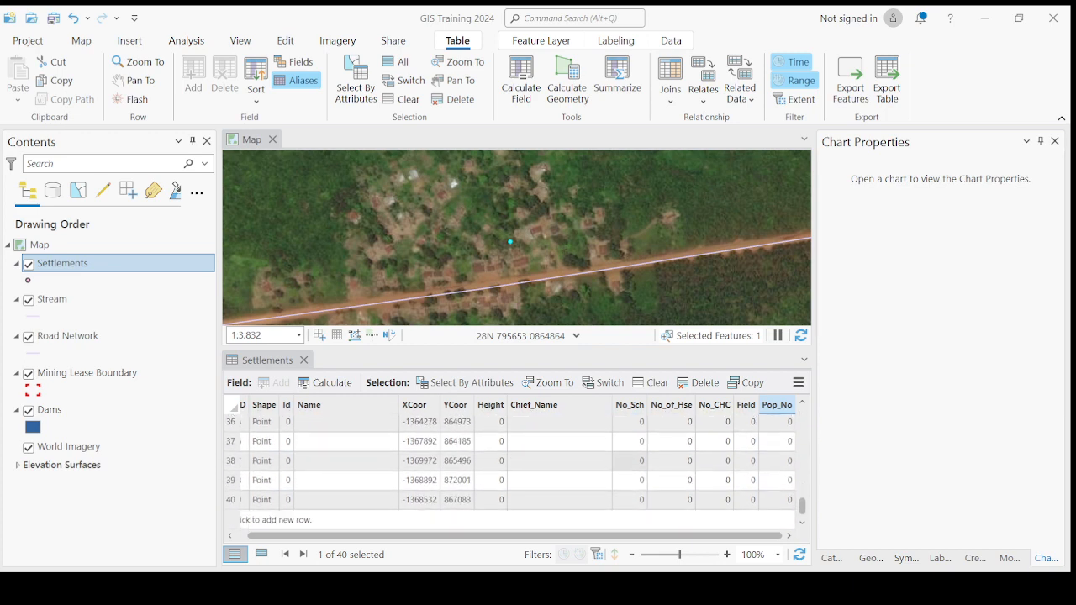
{"action": "scroll", "coordinate": [513, 471], "scroll_direction": "up", "scroll_amount": 9}
{"action": "scroll", "coordinate": [512, 471], "scroll_direction": "up", "scroll_amount": 2}
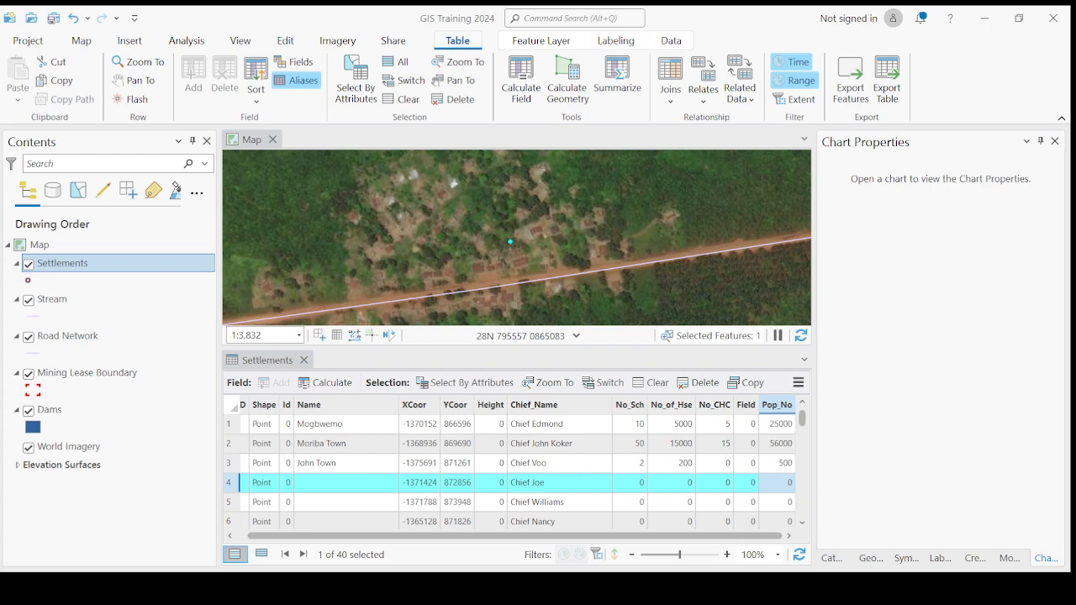
{"action": "left_click", "coordinate": [464, 40]}
{"action": "left_click", "coordinate": [462, 39]}
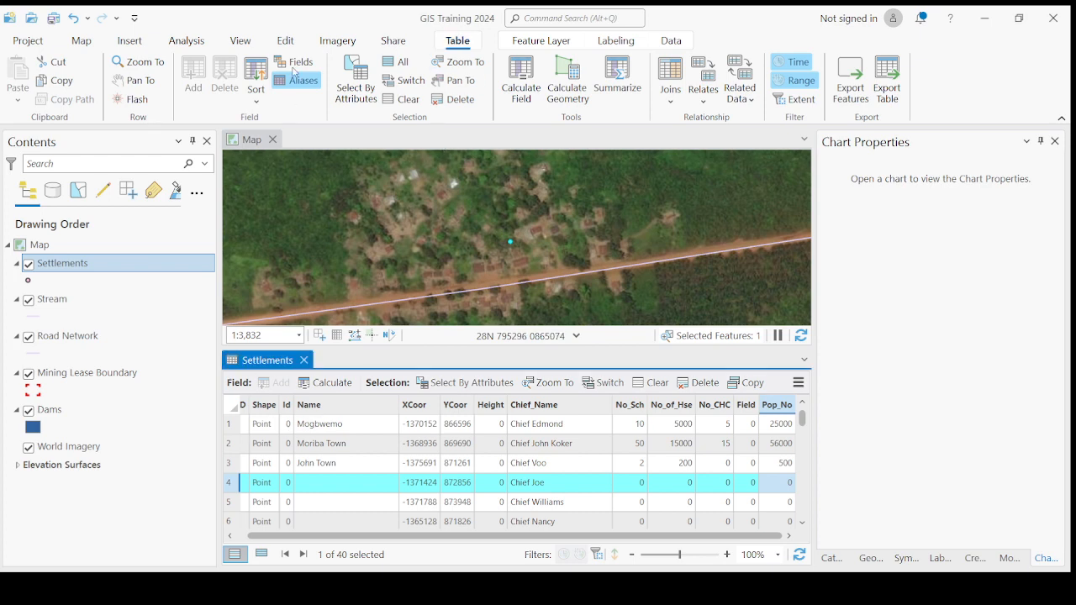
{"action": "left_click", "coordinate": [286, 41]}
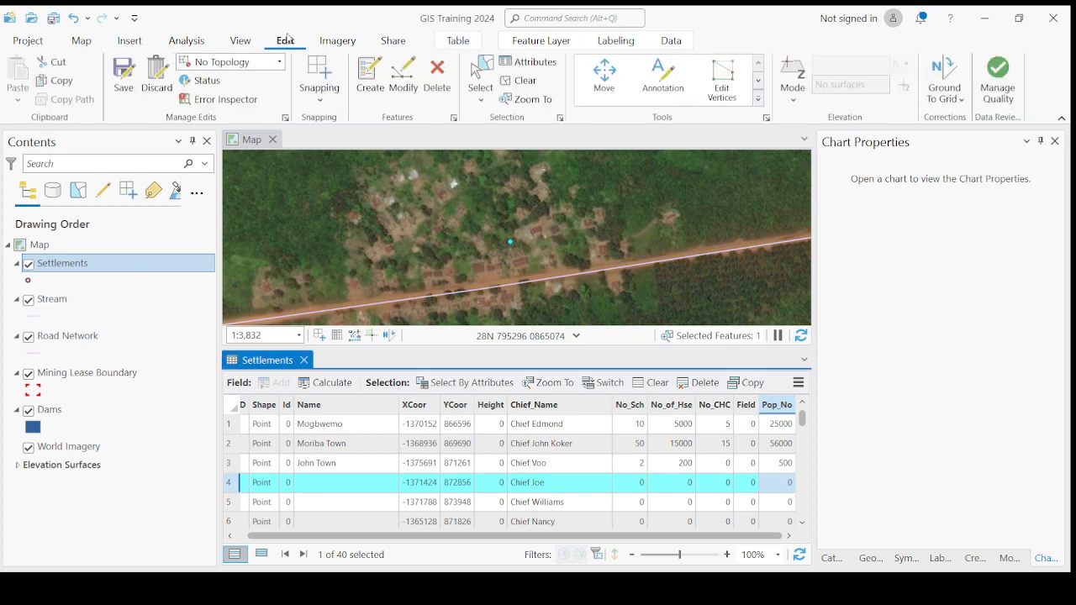
{"action": "left_click", "coordinate": [459, 42]}
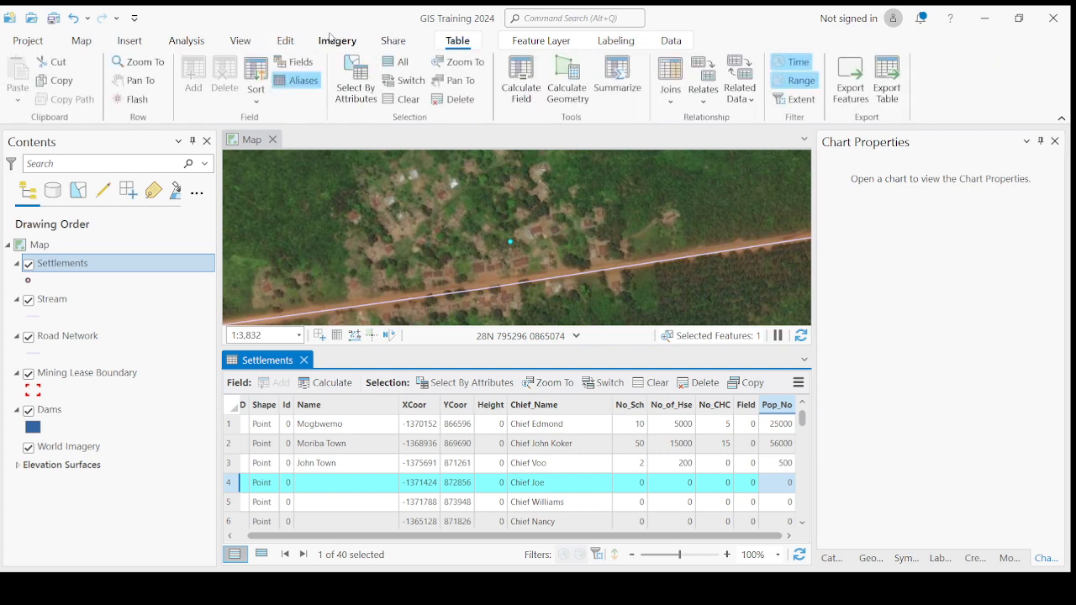
{"action": "left_click", "coordinate": [287, 46]}
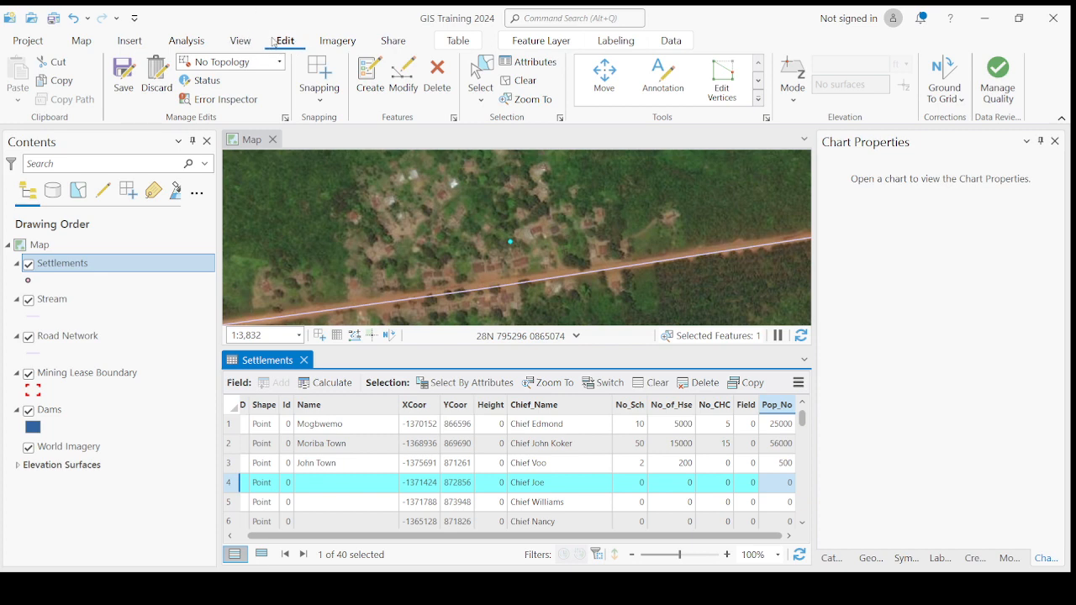
Step: Save the edits made to the Settlements attribute table
{"action": "left_click", "coordinate": [124, 76]}
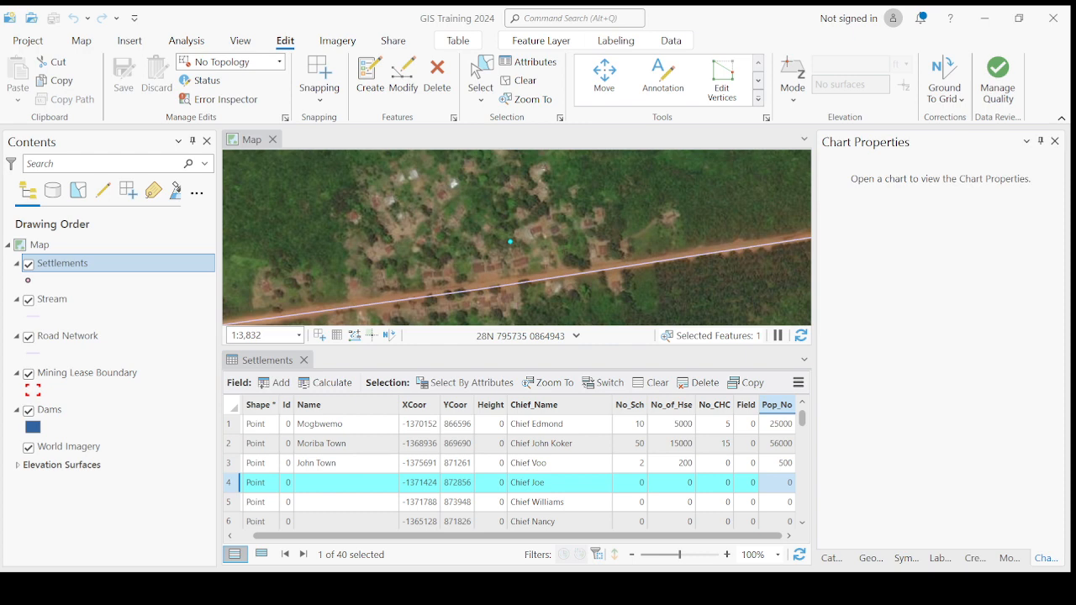
{"action": "scroll", "coordinate": [513, 471], "scroll_direction": "down", "scroll_amount": 4}
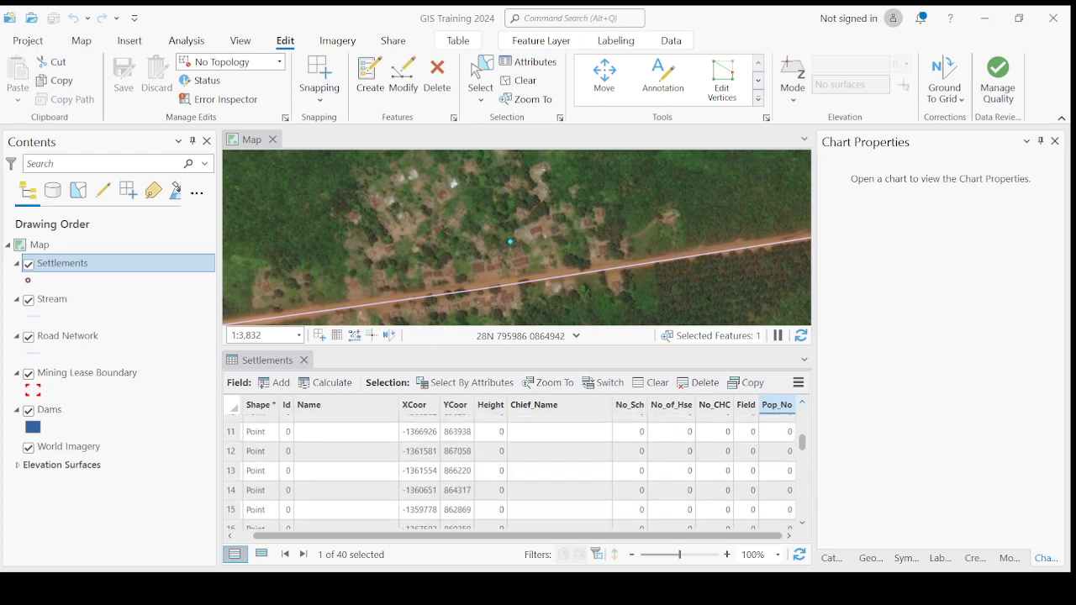
{"action": "left_click", "coordinate": [802, 402]}
{"action": "left_click", "coordinate": [802, 402]}
{"action": "left_click", "coordinate": [802, 402]}
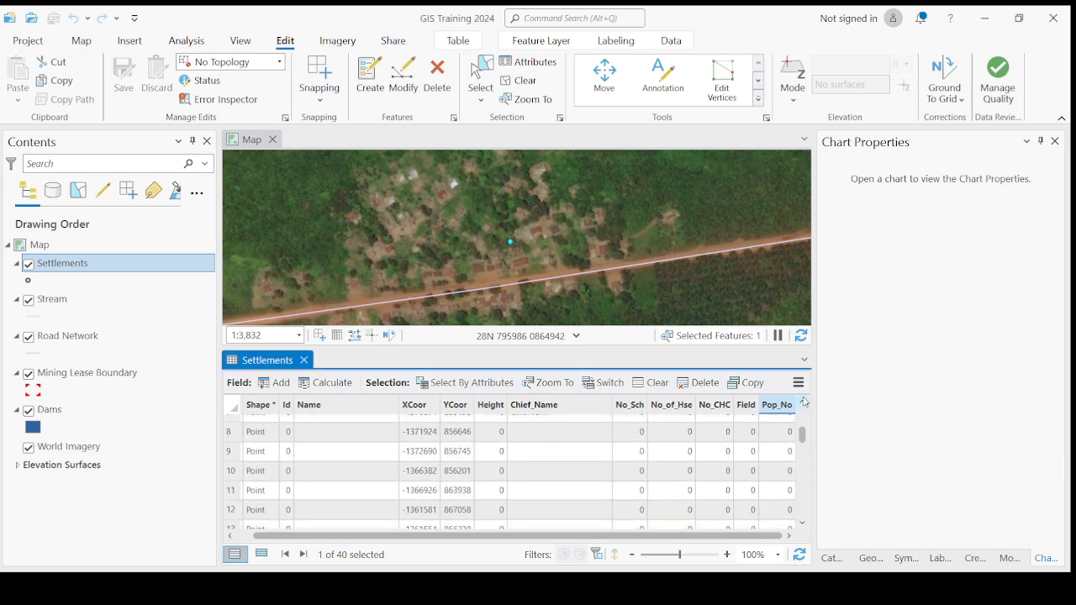
{"action": "left_click", "coordinate": [803, 403]}
{"action": "left_click", "coordinate": [803, 403]}
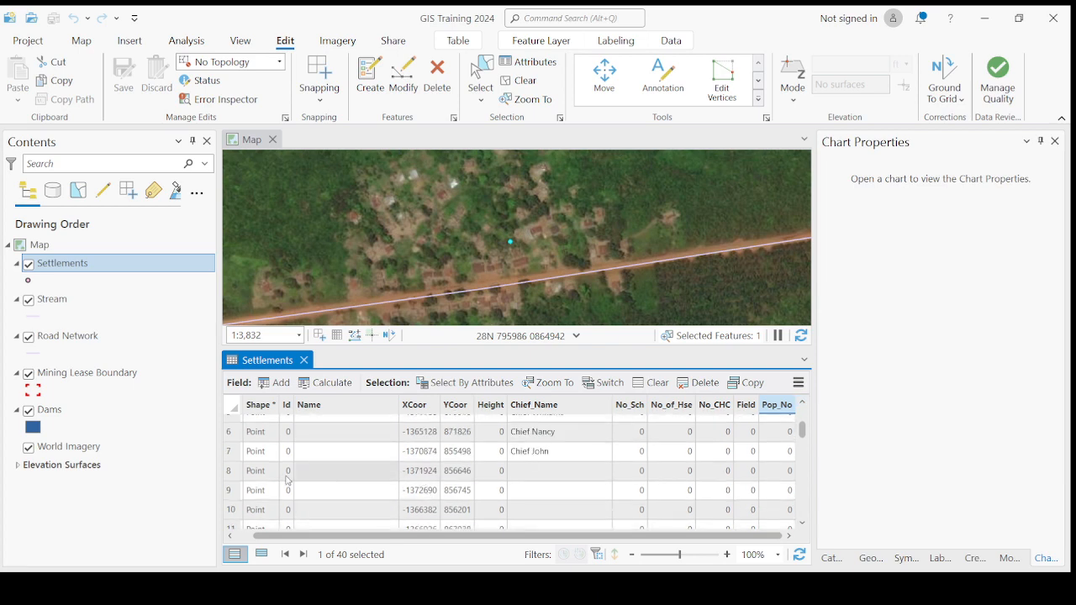
{"action": "double_click", "coordinate": [232, 475]}
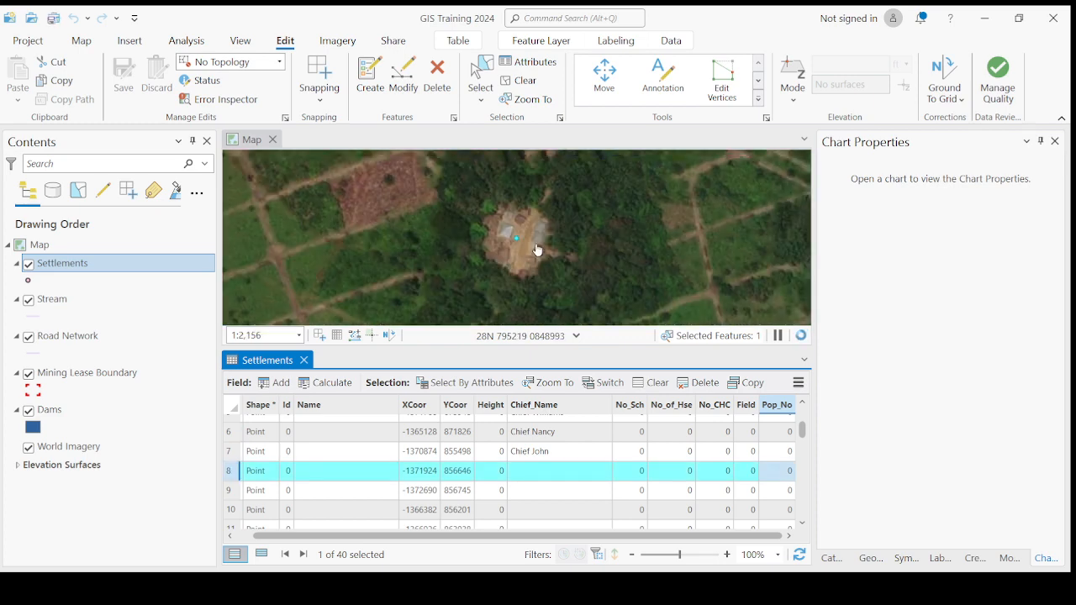
{"action": "scroll", "coordinate": [531, 253], "scroll_direction": "down", "scroll_amount": 3}
{"action": "left_click_drag", "start_coordinate": [525, 255], "coordinate": [688, 264]}
{"action": "scroll", "coordinate": [688, 264], "scroll_direction": "up", "scroll_amount": 3}
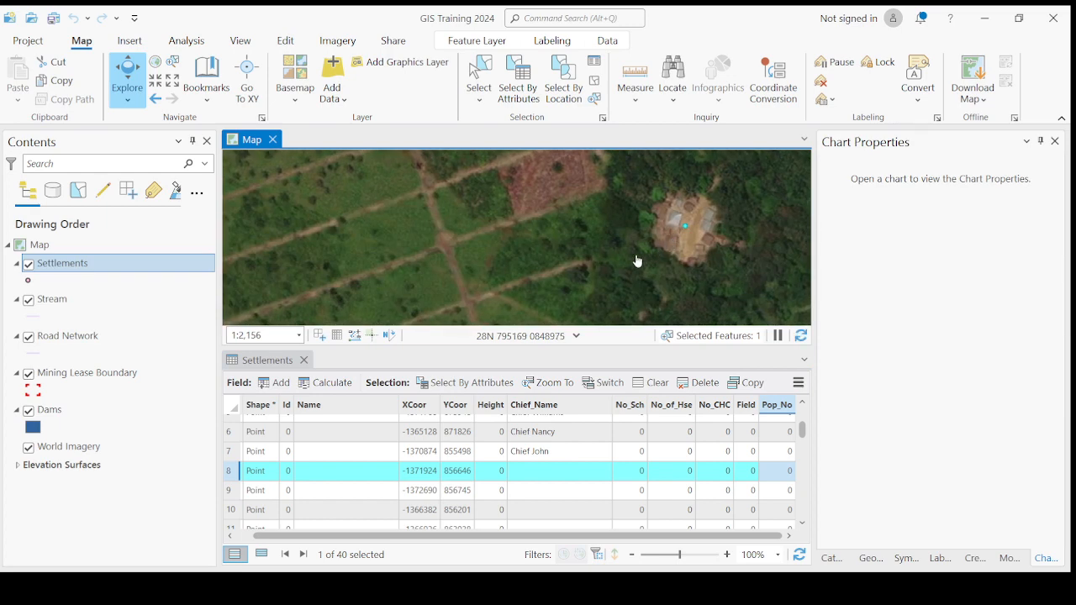
Step: Enter Yangatoke as row 8's Name and fill in its chief's name
{"action": "double_click", "coordinate": [352, 471]}
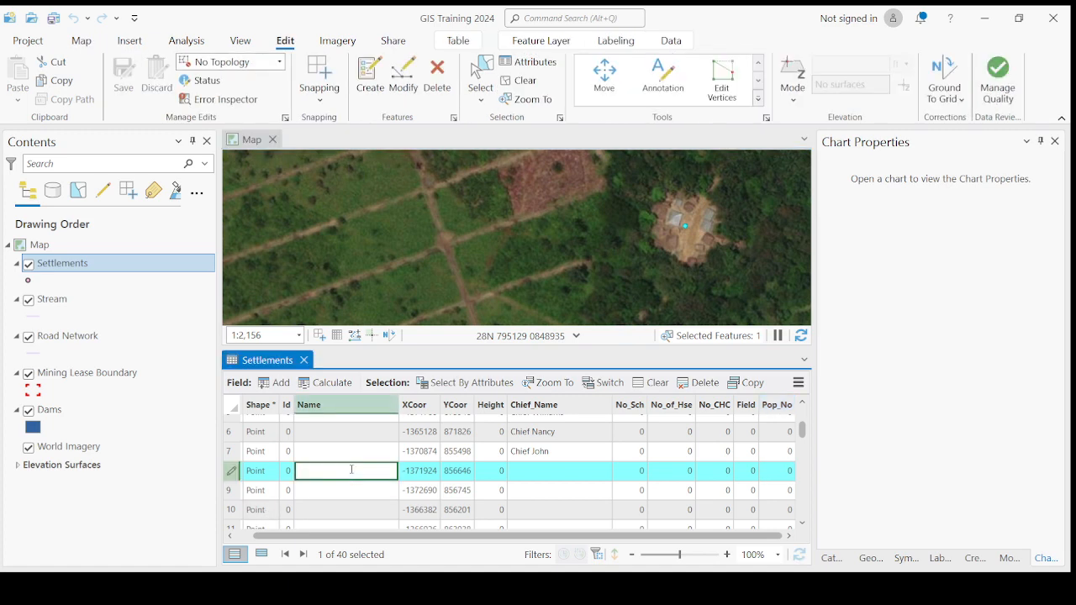
{"action": "type", "text": "Yangatoke"}
{"action": "key", "text": "Return"}
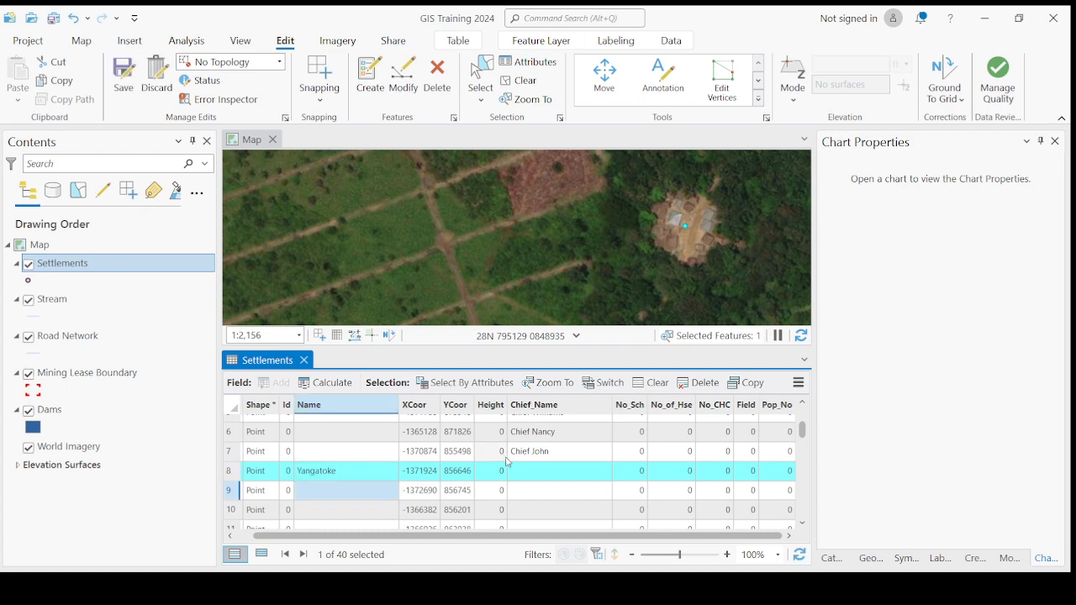
{"action": "double_click", "coordinate": [544, 471]}
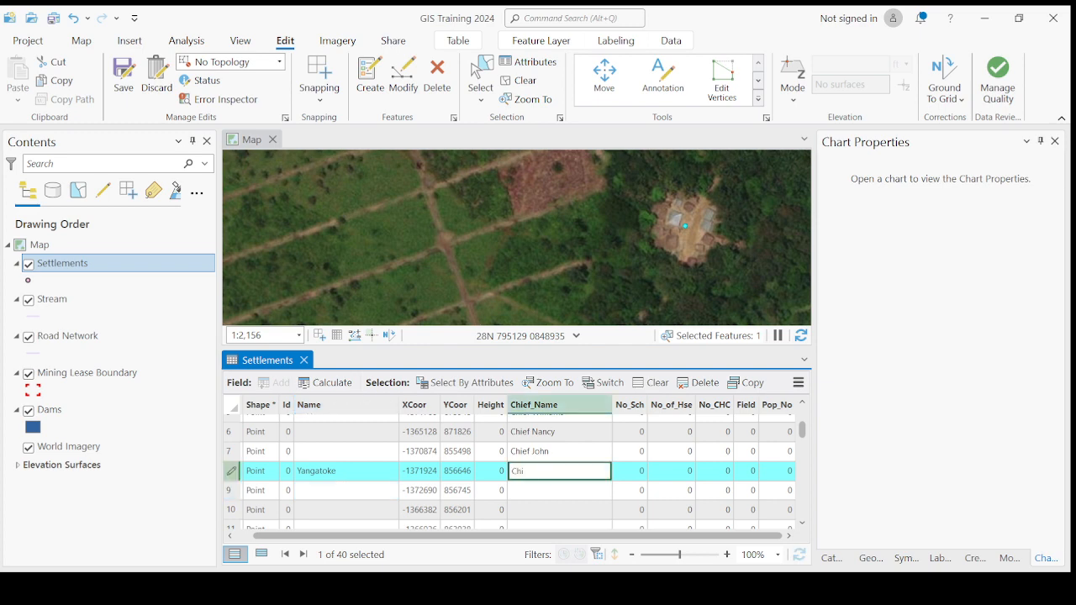
{"action": "type", "text": "Chief Sannoh"}
{"action": "key", "text": "Return"}
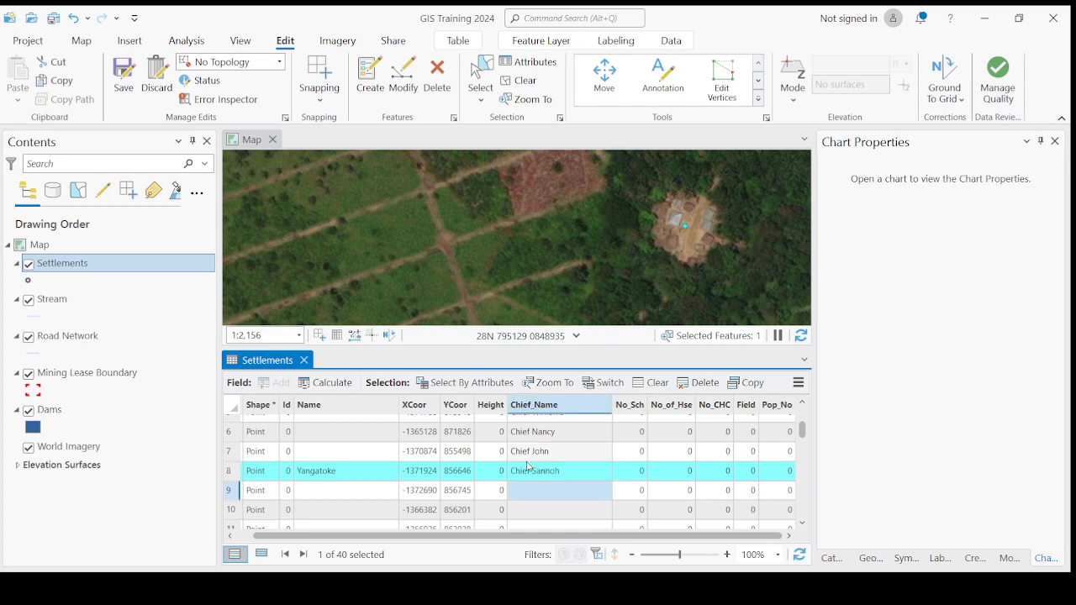
Step: Give row 8 No_of_Hse 290, No_CHC 1 and Pop_No 560
{"action": "double_click", "coordinate": [634, 474]}
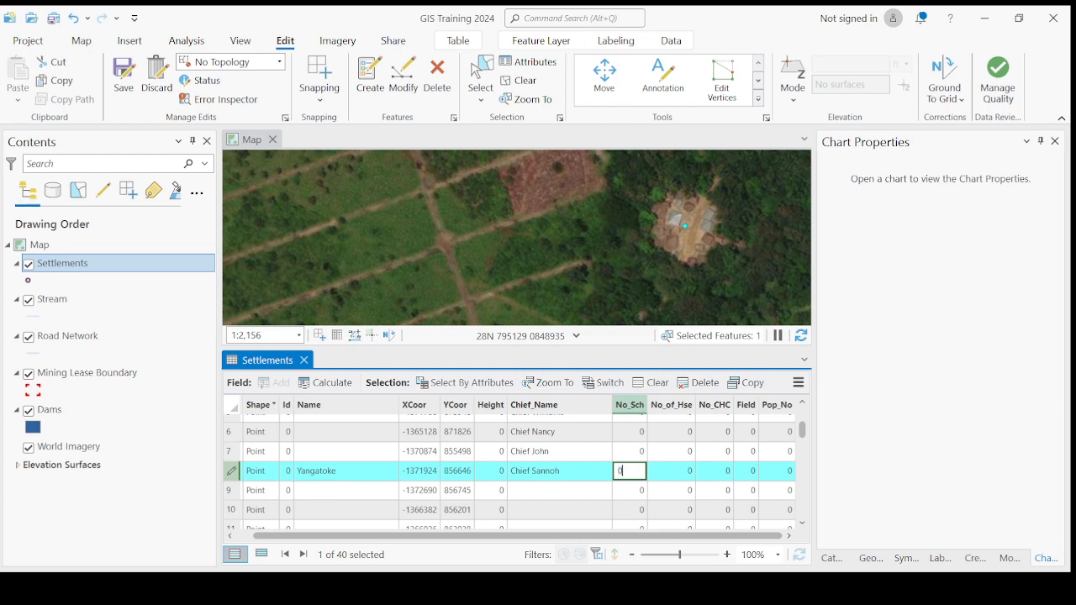
{"action": "double_click", "coordinate": [677, 469]}
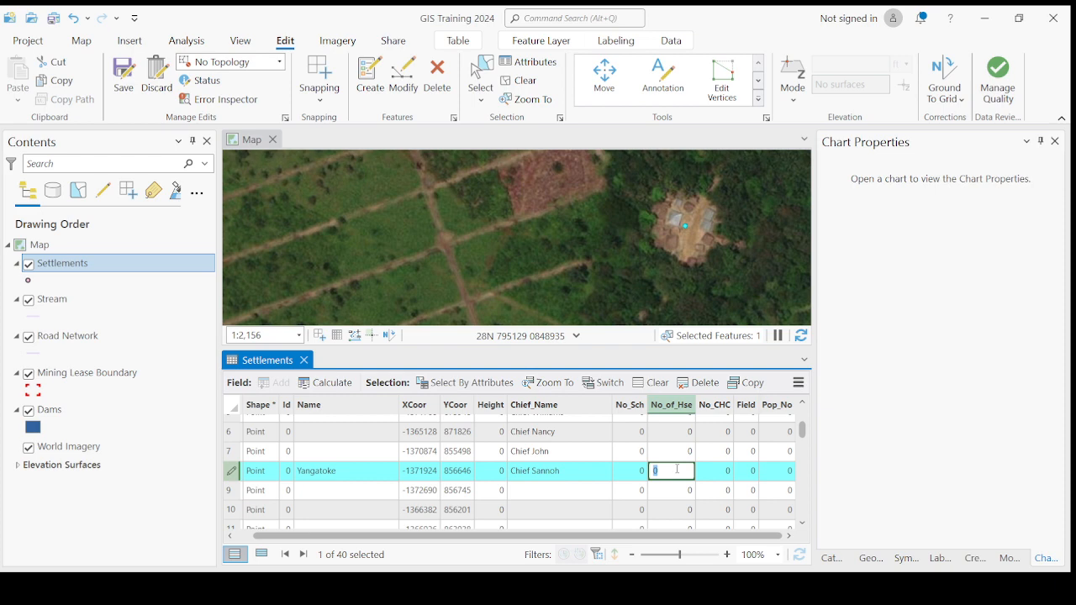
{"action": "type", "text": "290"}
{"action": "key", "text": "Return"}
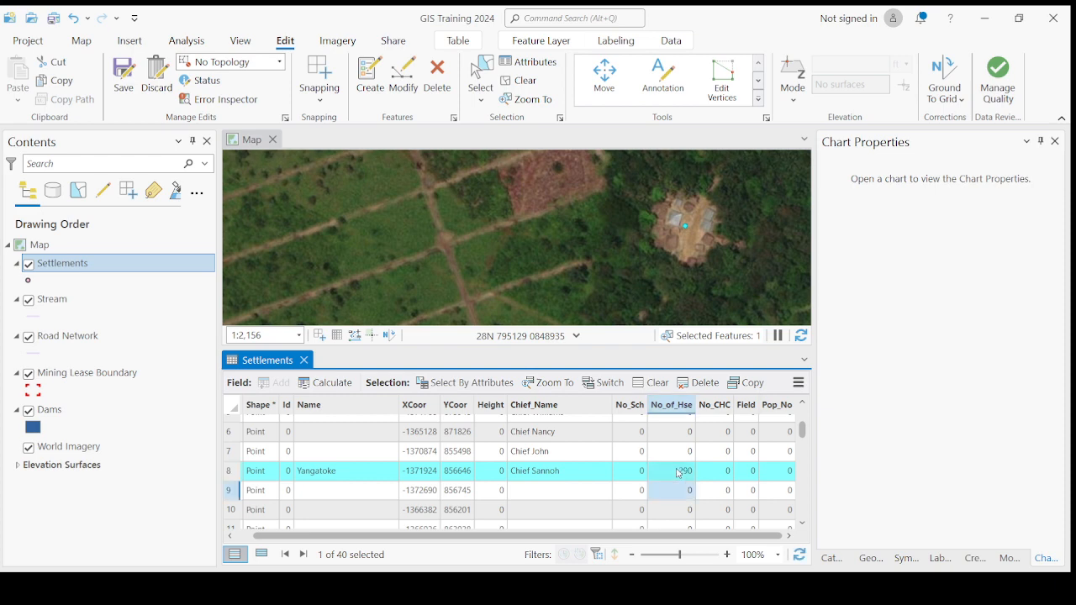
{"action": "double_click", "coordinate": [723, 474]}
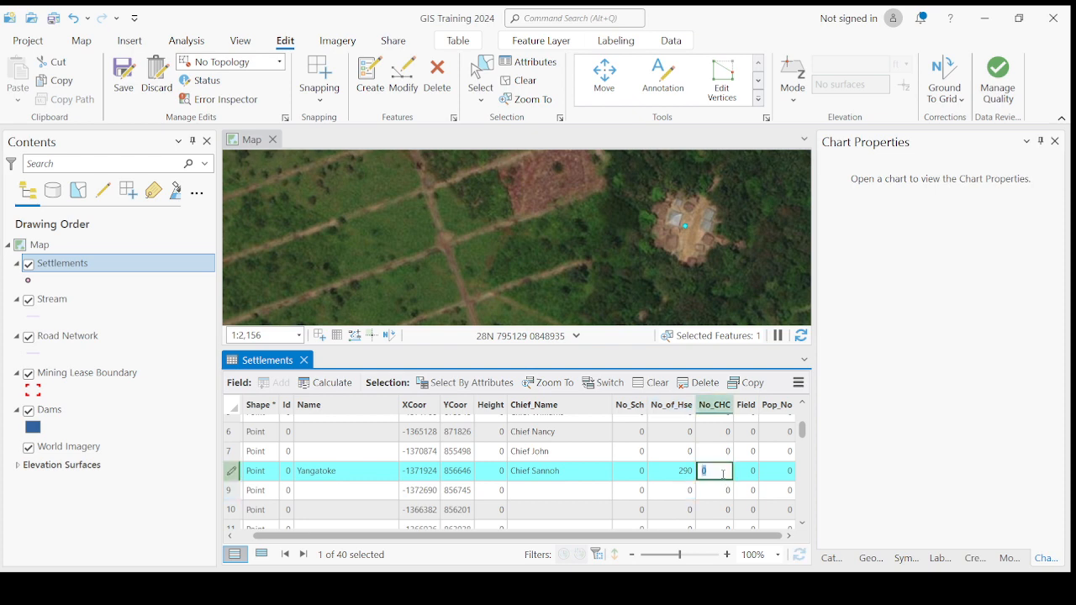
{"action": "type", "text": "1"}
{"action": "key", "text": "Return"}
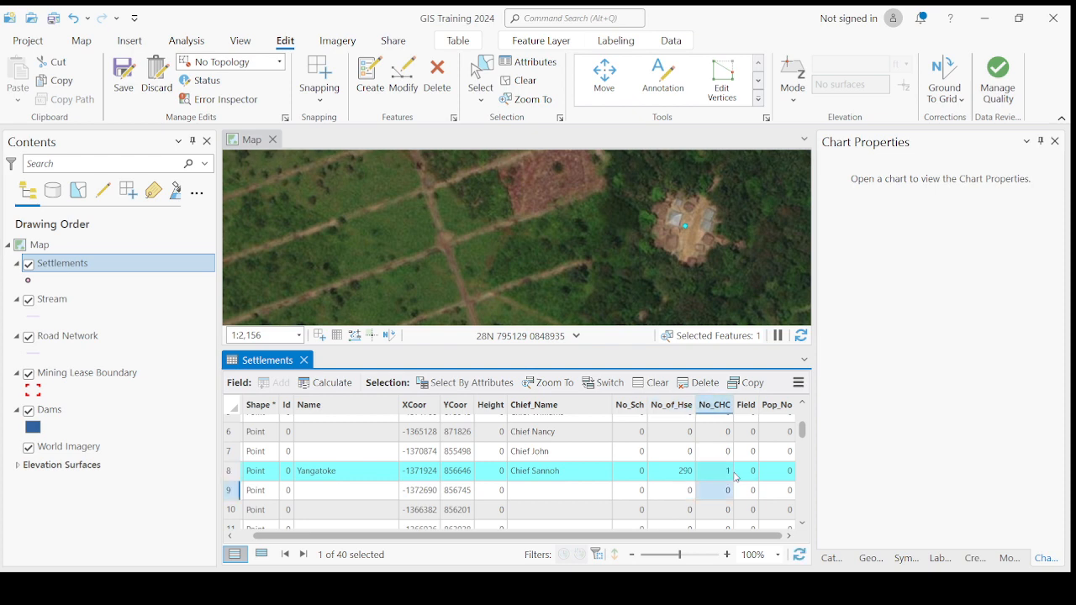
{"action": "double_click", "coordinate": [785, 472]}
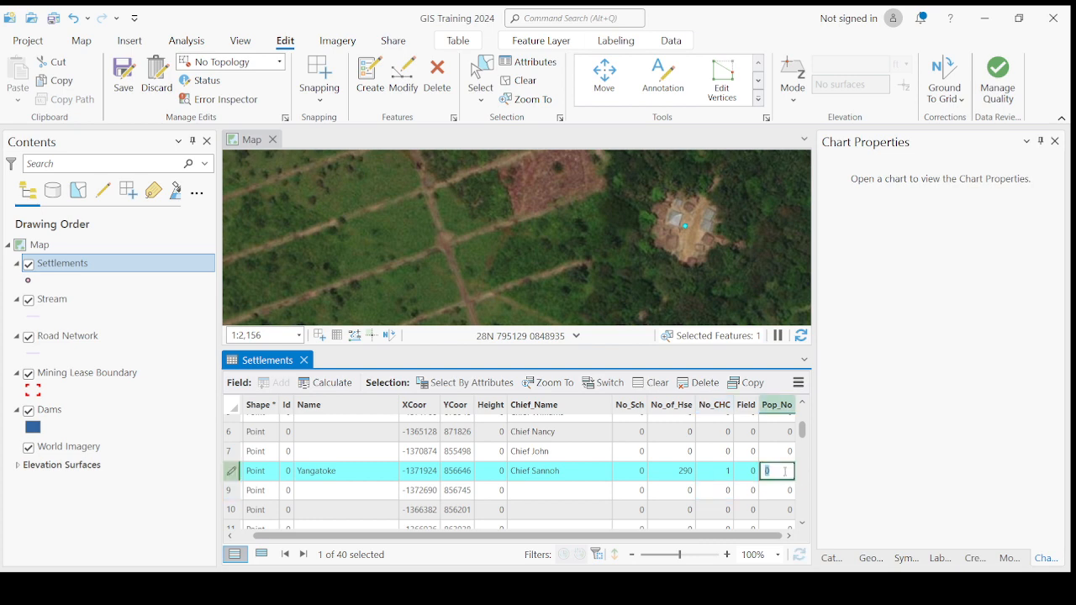
{"action": "type", "text": "560"}
{"action": "key", "text": "Return"}
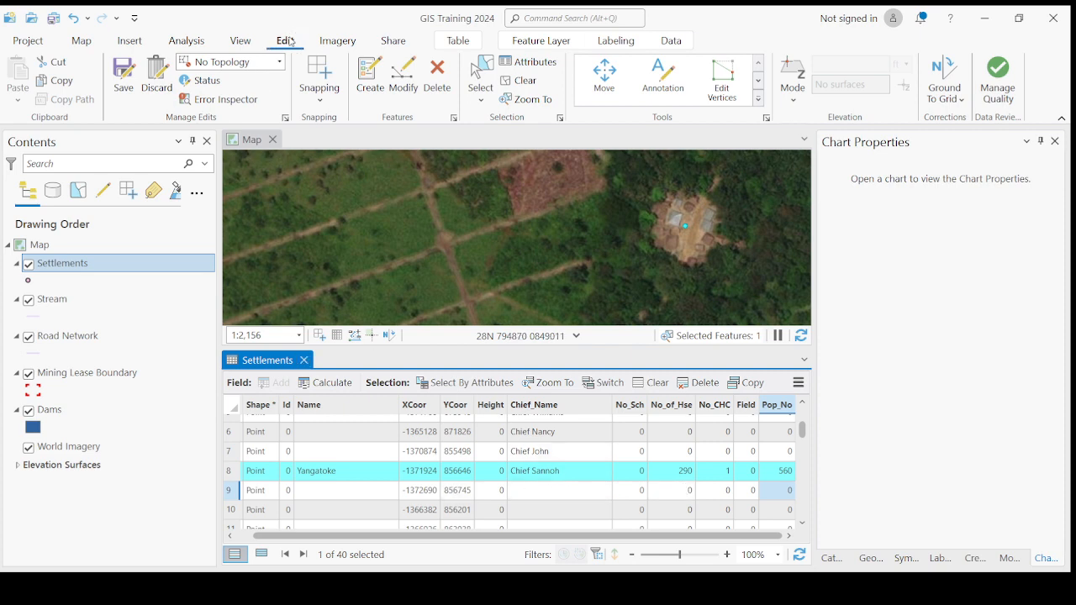
Step: Save the settlement edits, clear the selection, close the Settlements table and select Road Network
{"action": "left_click", "coordinate": [121, 74]}
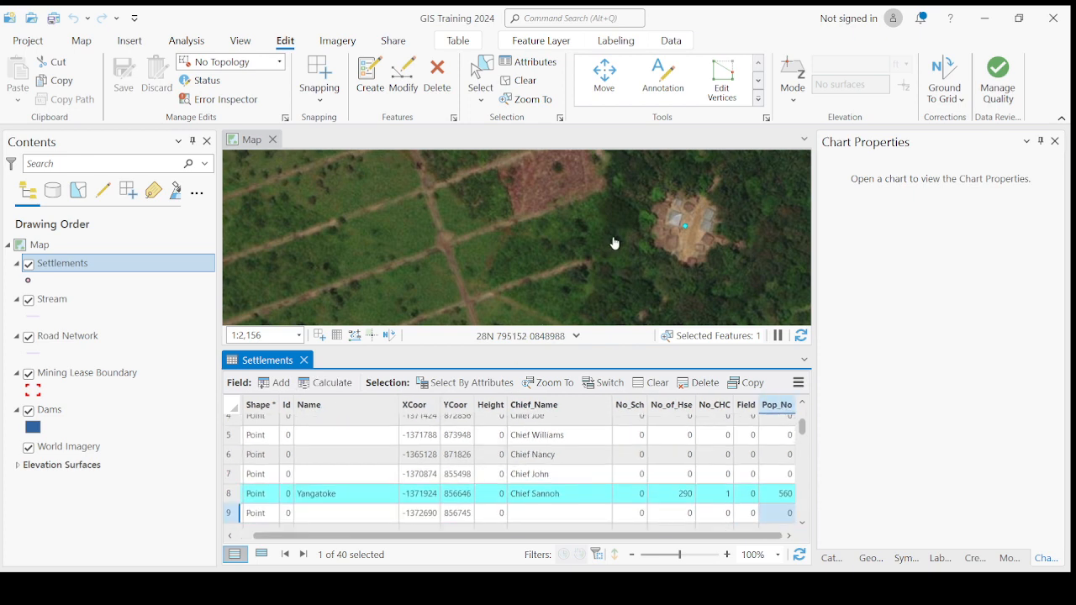
{"action": "scroll", "coordinate": [614, 243], "scroll_direction": "down", "scroll_amount": 2}
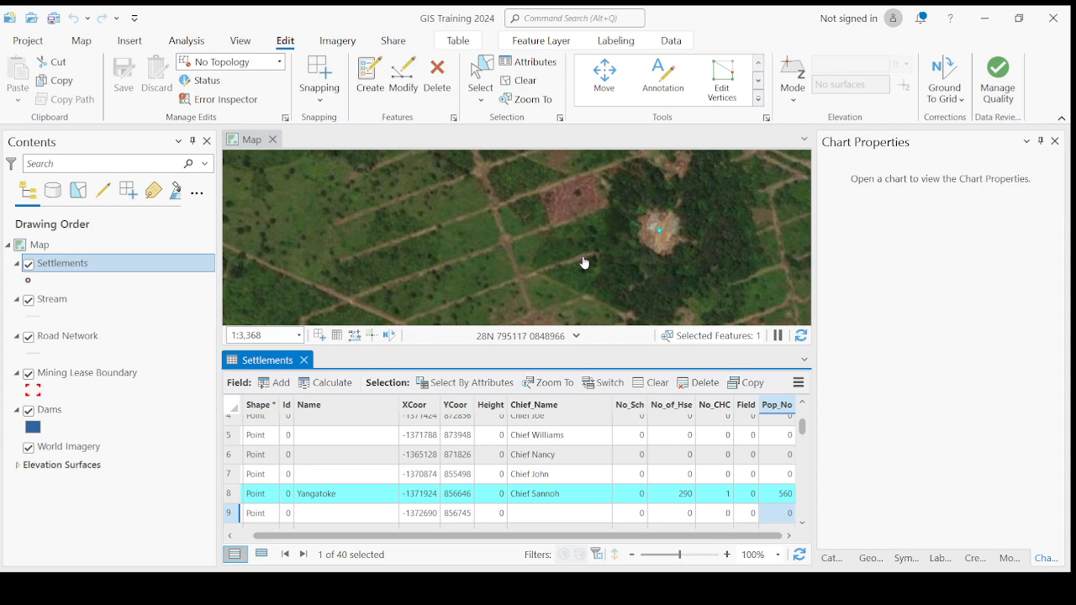
{"action": "left_click", "coordinate": [232, 408]}
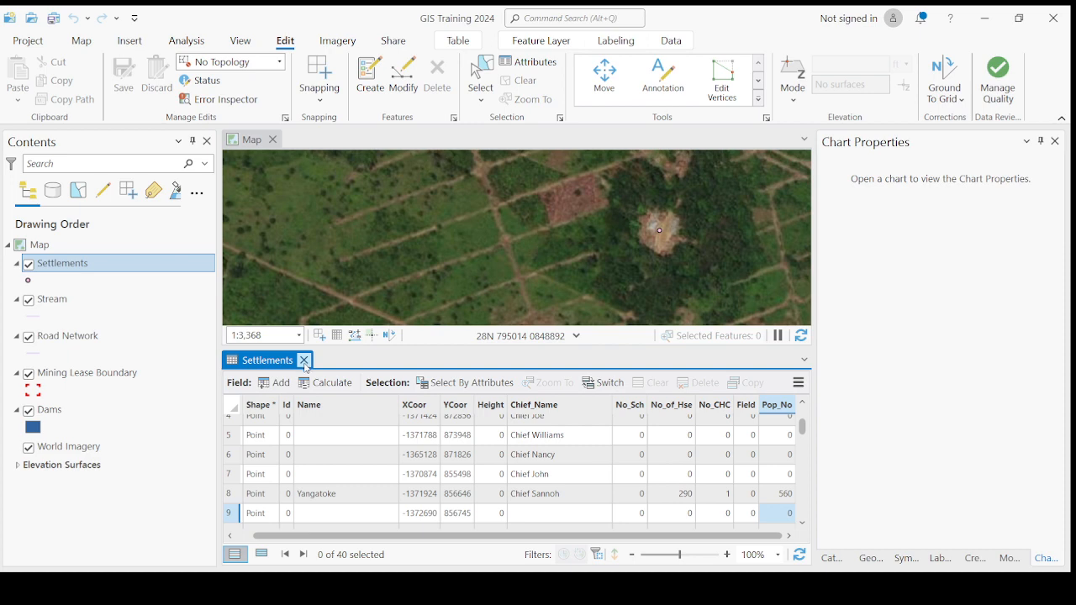
{"action": "left_click", "coordinate": [304, 360]}
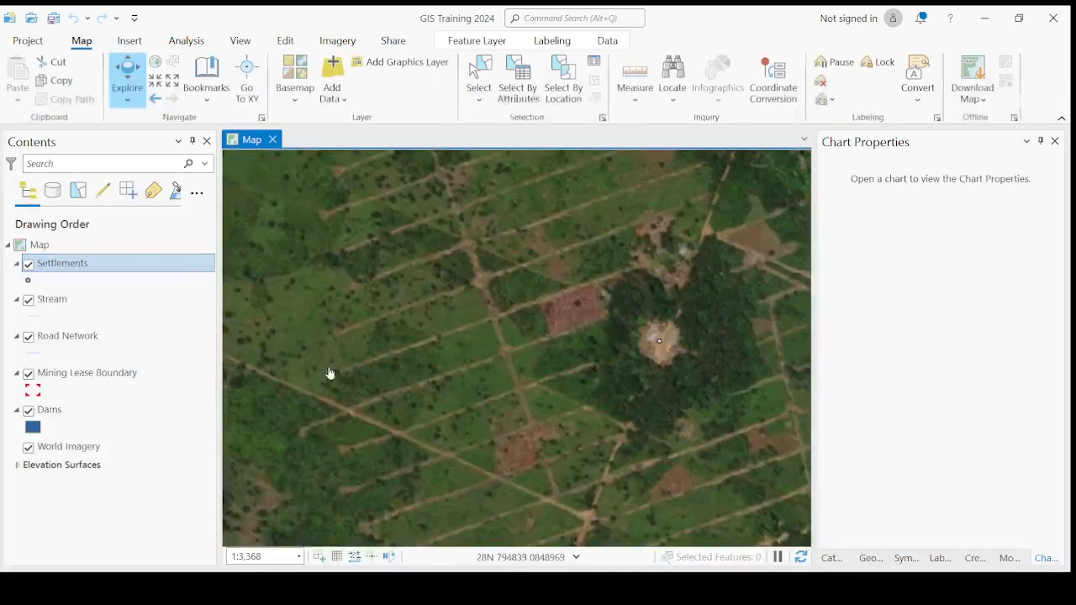
{"action": "left_click", "coordinate": [68, 337]}
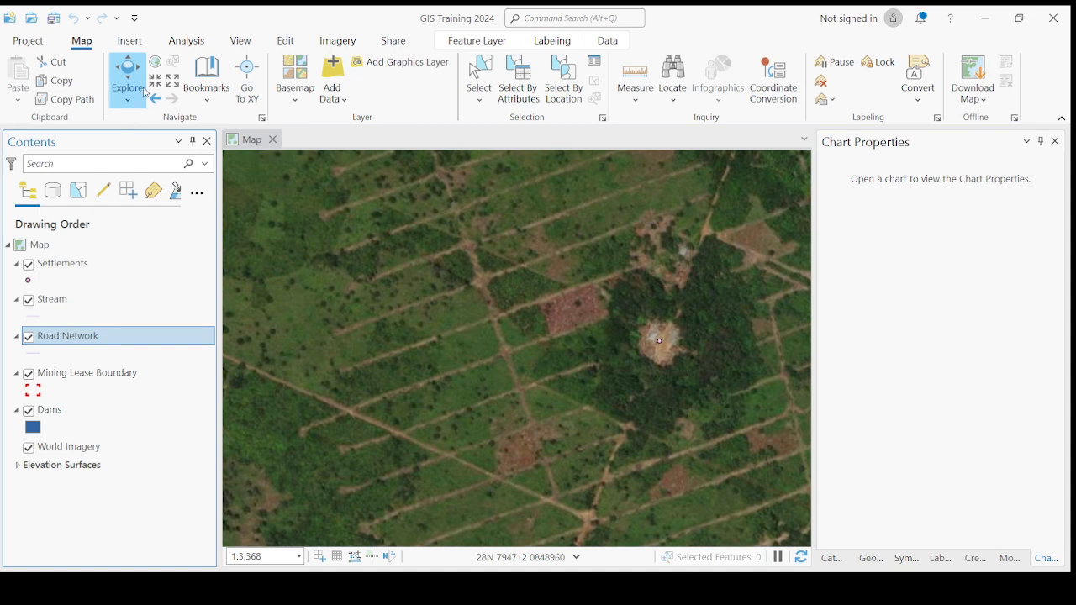
Step: Open the Road Network attribute table with Ctrl+T, zoom out, and resize the map and table panes
{"action": "key", "text": "ctrl+t"}
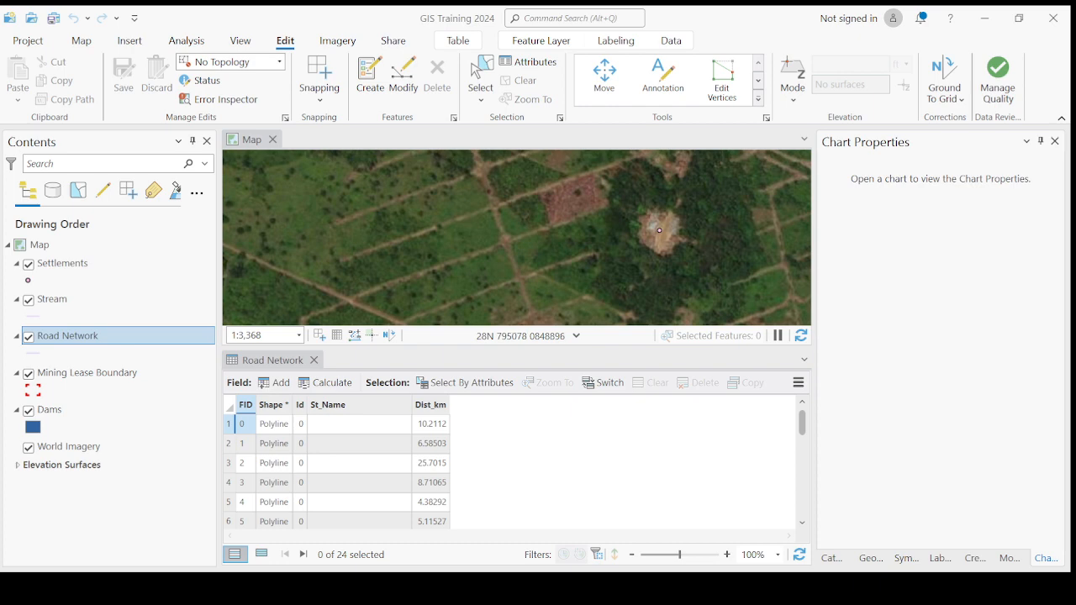
{"action": "scroll", "coordinate": [517, 238], "scroll_direction": "down", "scroll_amount": 5}
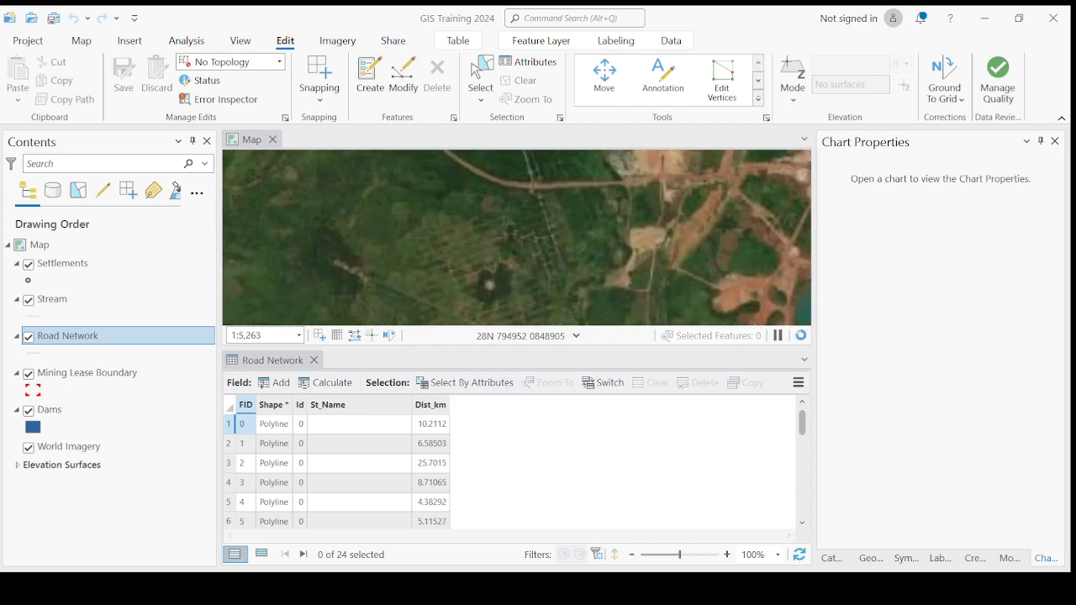
{"action": "scroll", "coordinate": [517, 238], "scroll_direction": "down", "scroll_amount": 3}
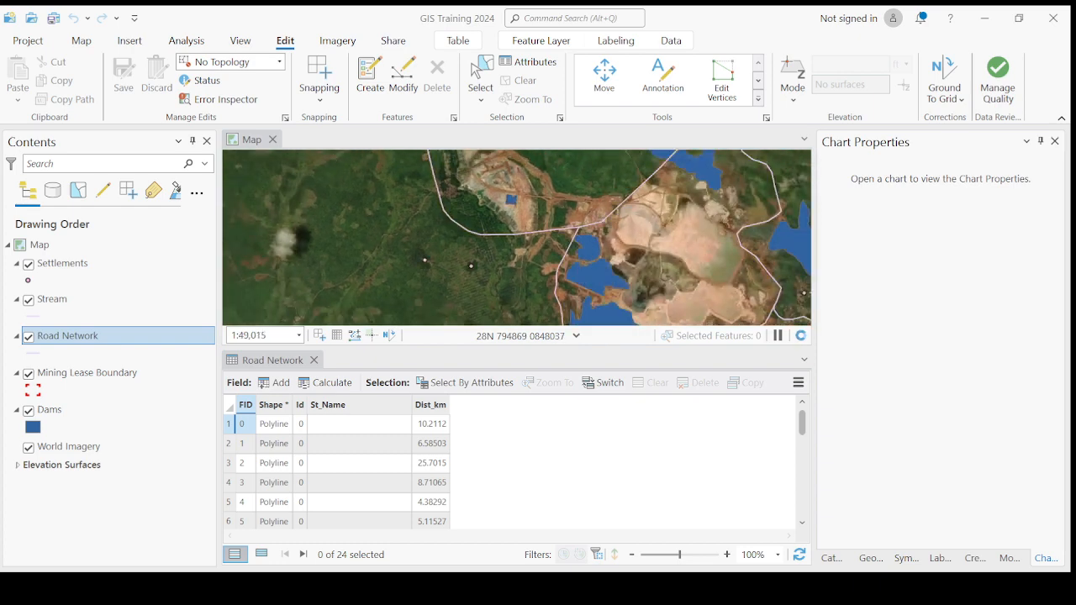
{"action": "left_click_drag", "start_coordinate": [449, 346], "coordinate": [455, 418]}
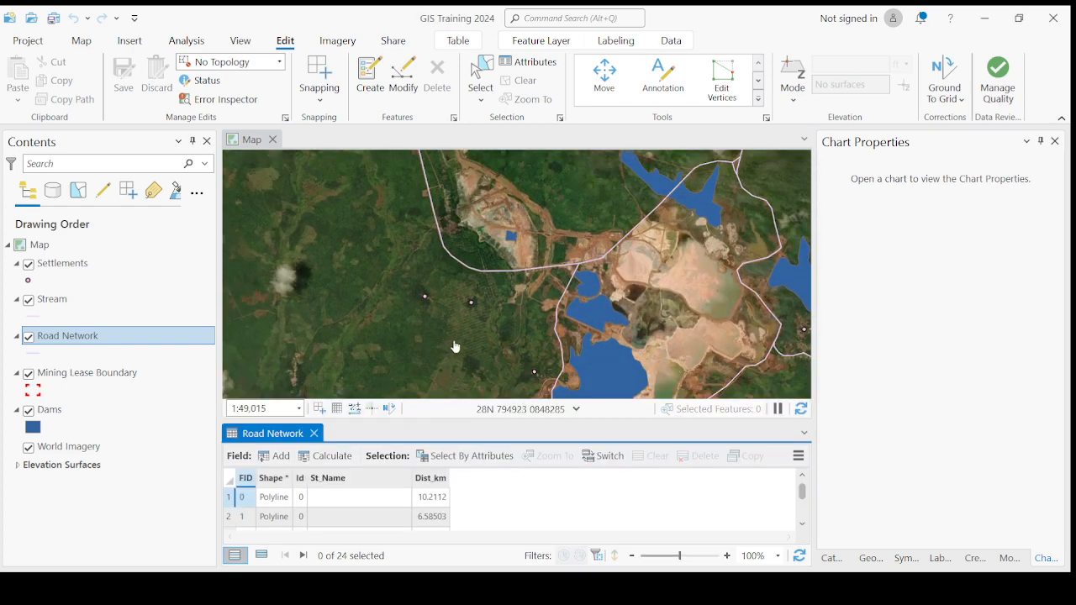
{"action": "scroll", "coordinate": [451, 297], "scroll_direction": "down", "scroll_amount": 3}
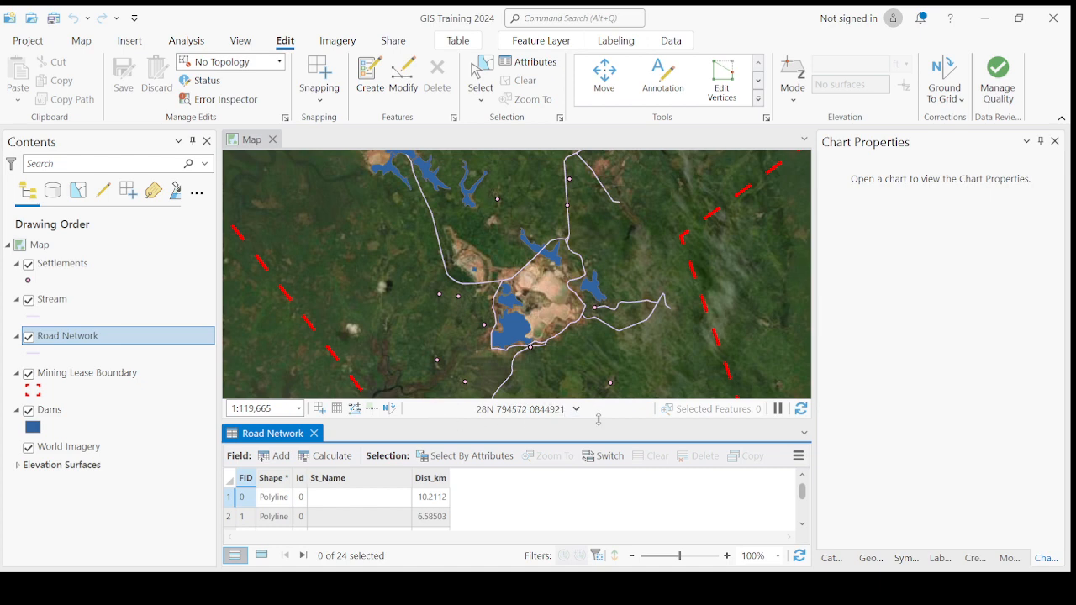
{"action": "left_click_drag", "start_coordinate": [599, 419], "coordinate": [608, 318]}
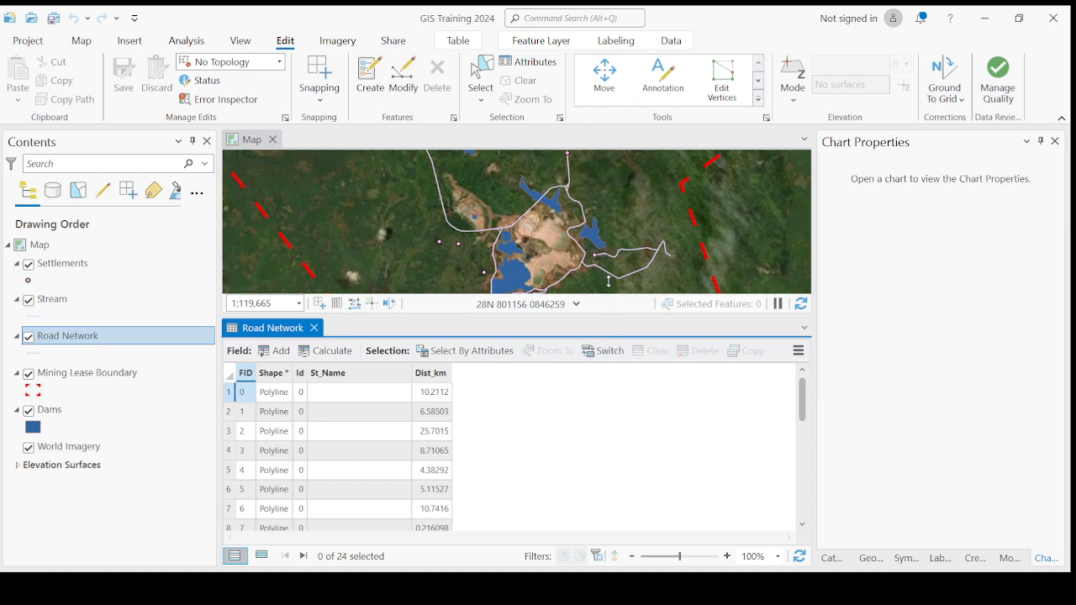
{"action": "left_click_drag", "start_coordinate": [610, 283], "coordinate": [598, 351]}
{"action": "scroll", "coordinate": [411, 312], "scroll_direction": "down", "scroll_amount": 2}
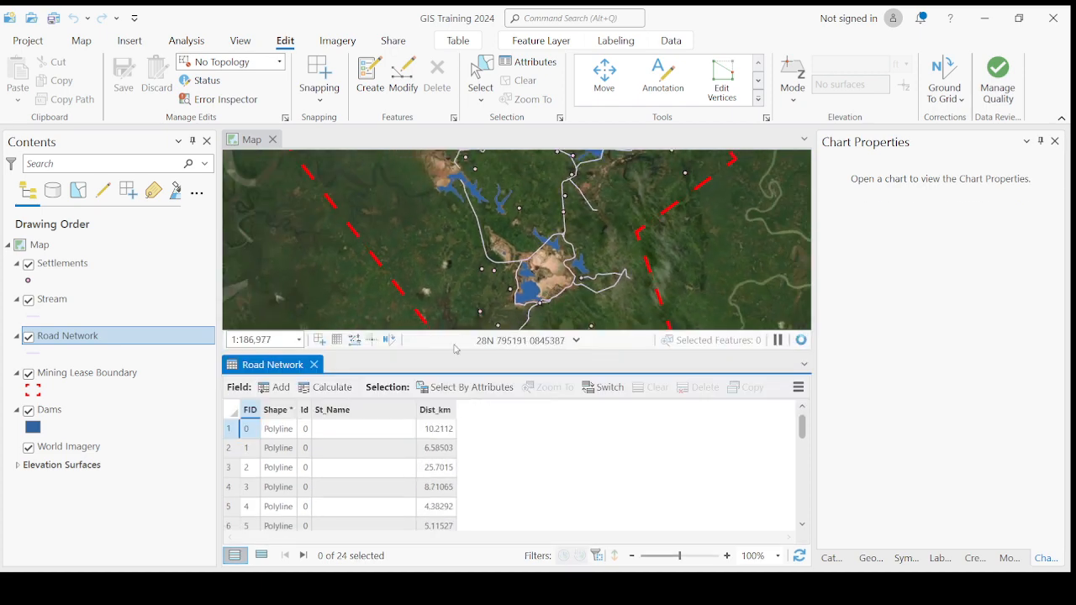
{"action": "scroll", "coordinate": [642, 305], "scroll_direction": "up", "scroll_amount": 2}
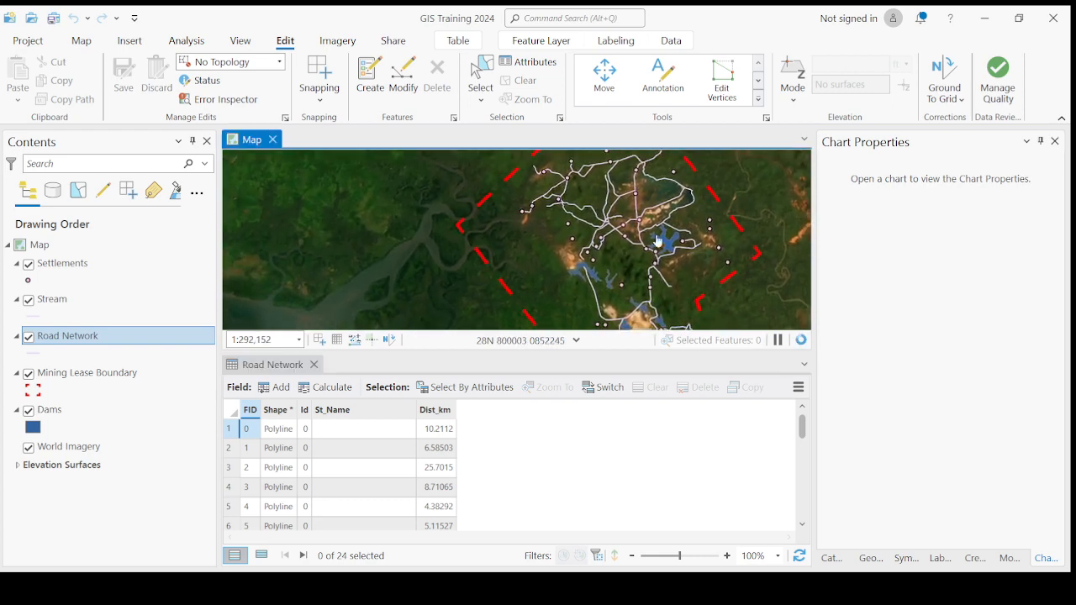
{"action": "scroll", "coordinate": [646, 177], "scroll_direction": "up", "scroll_amount": 4}
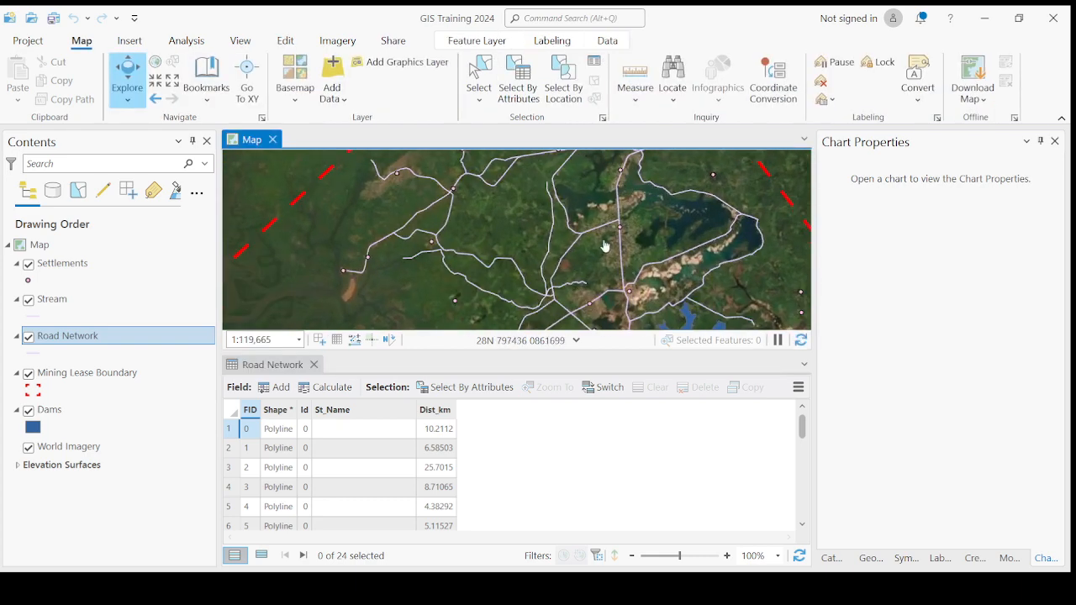
{"action": "scroll", "coordinate": [568, 284], "scroll_direction": "down", "scroll_amount": 2}
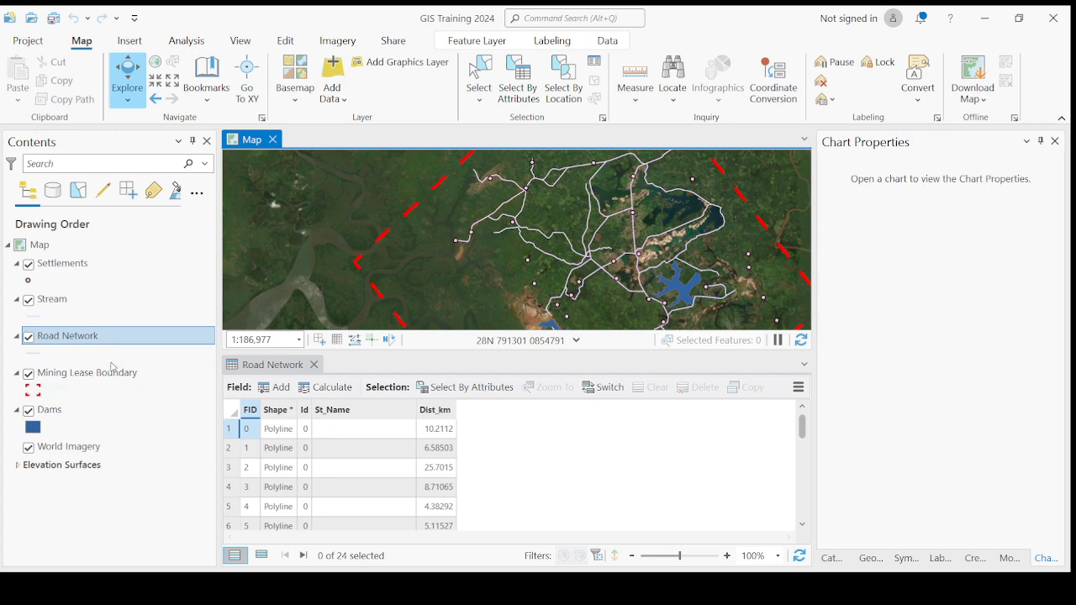
Step: Pan the map to reveal more of the road network above the docked Road Network table
{"action": "left_click", "coordinate": [137, 343]}
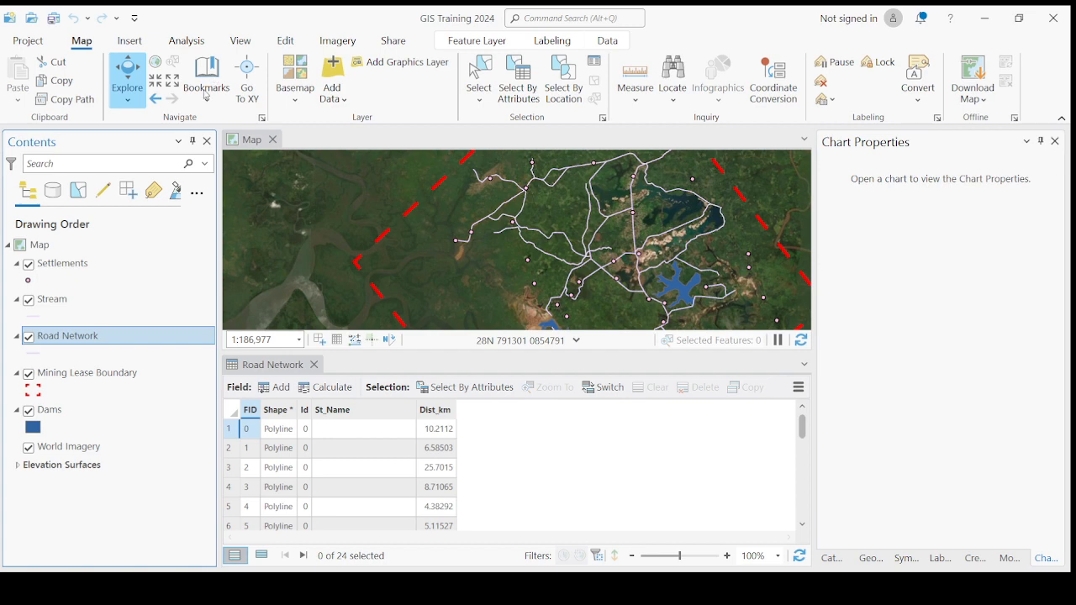
{"action": "left_click", "coordinate": [258, 502]}
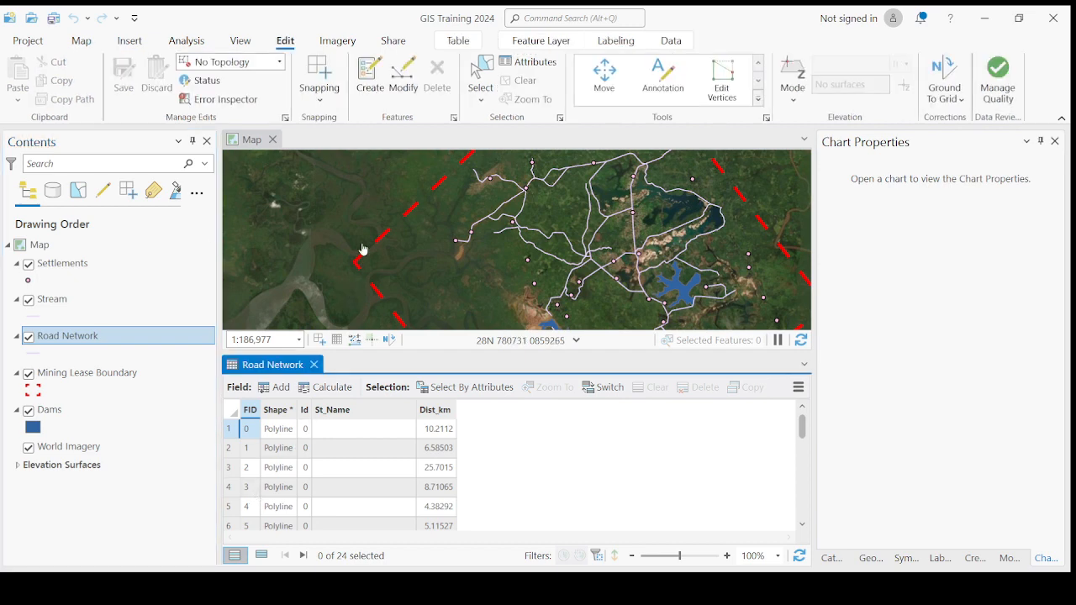
{"action": "left_click", "coordinate": [267, 198]}
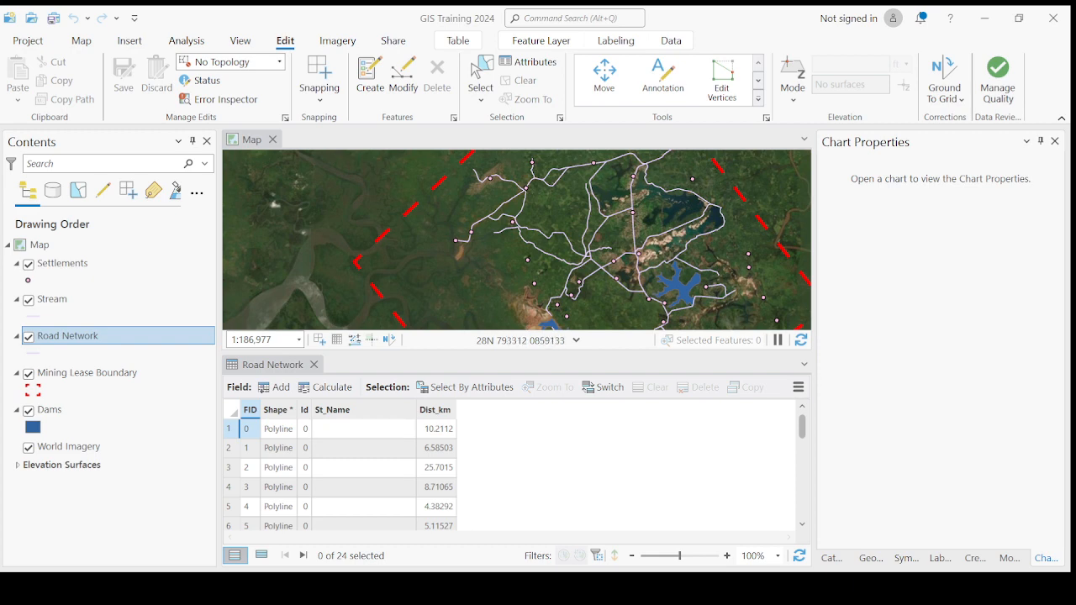
{"action": "left_click_drag", "start_coordinate": [548, 262], "coordinate": [441, 270]}
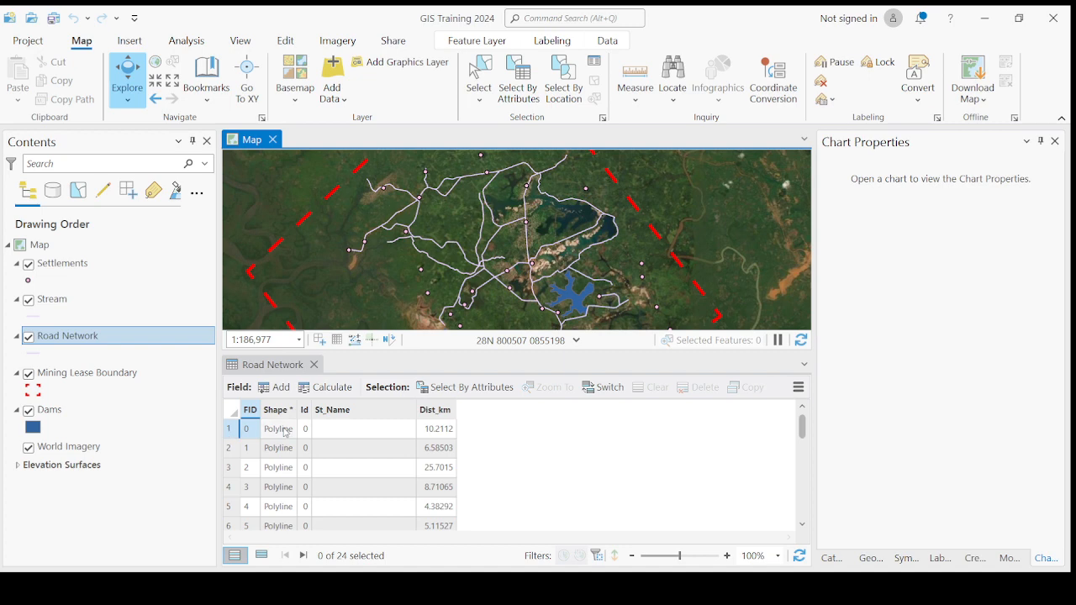
Step: Zoom to the first road (FID 0) and start editing its blank St_Name cell
{"action": "double_click", "coordinate": [236, 431]}
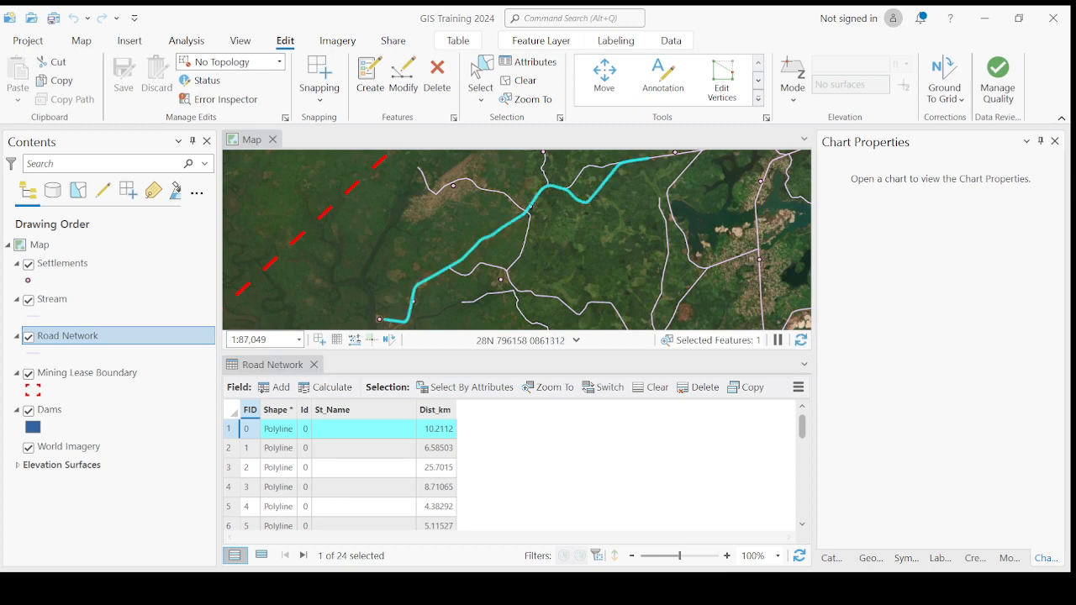
{"action": "scroll", "coordinate": [786, 219], "scroll_direction": "down", "scroll_amount": 2}
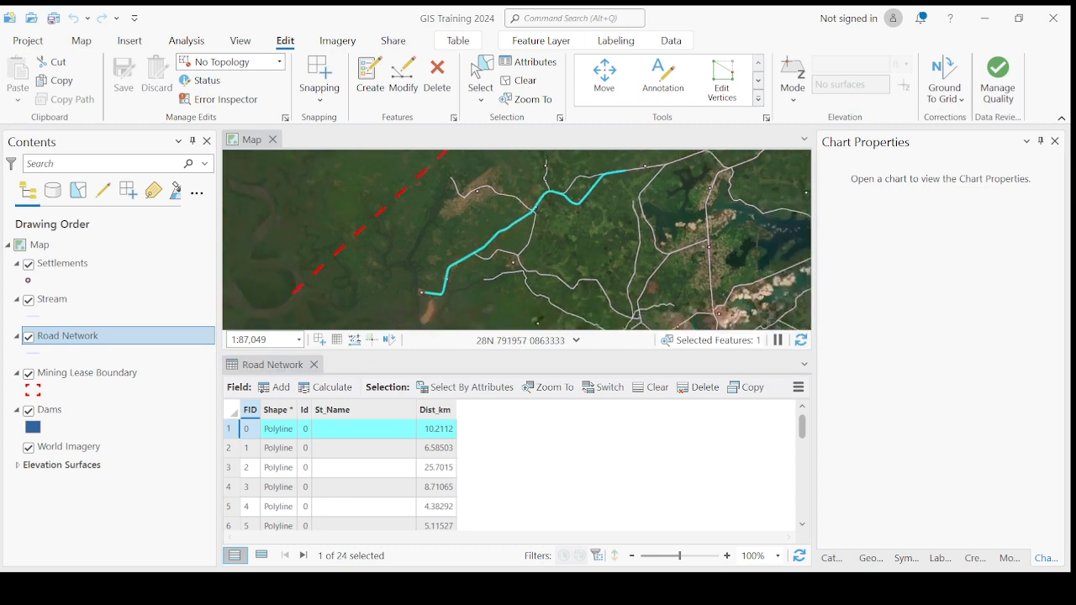
{"action": "left_click", "coordinate": [661, 234]}
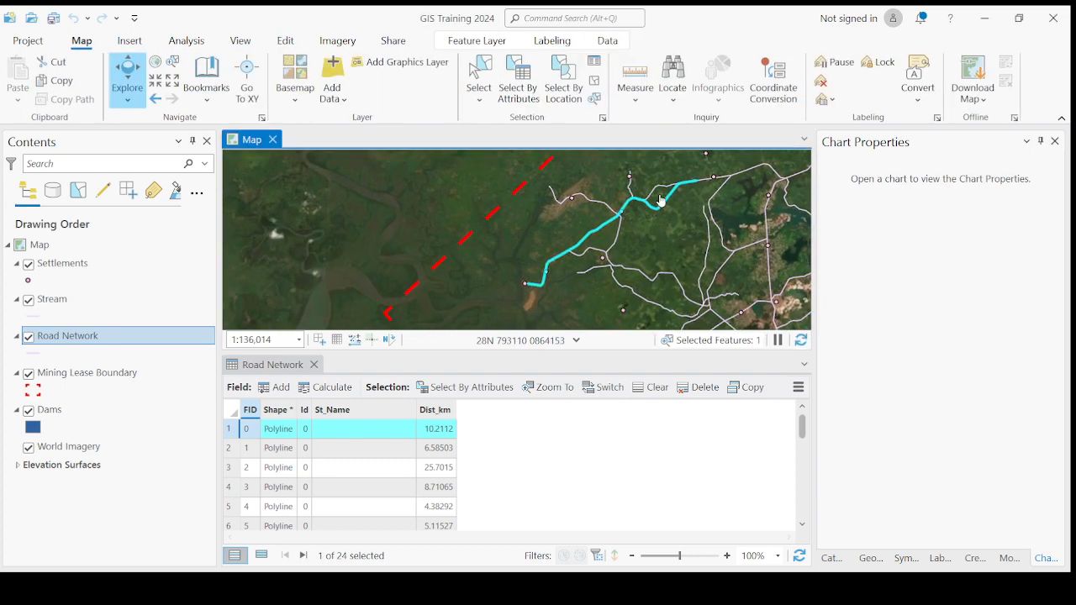
{"action": "scroll", "coordinate": [662, 201], "scroll_direction": "up", "scroll_amount": 2}
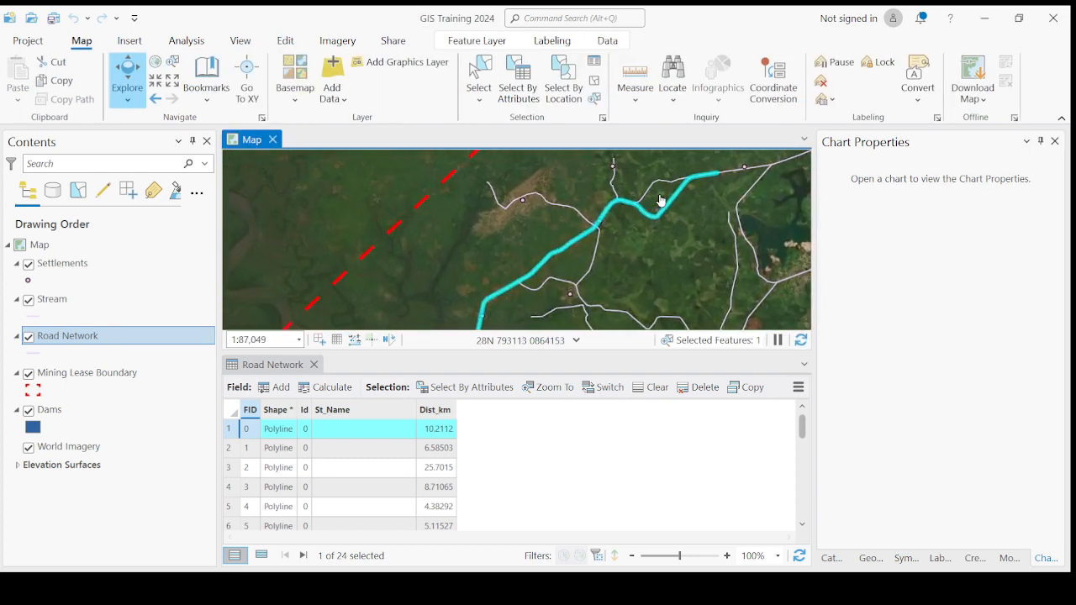
{"action": "double_click", "coordinate": [329, 430]}
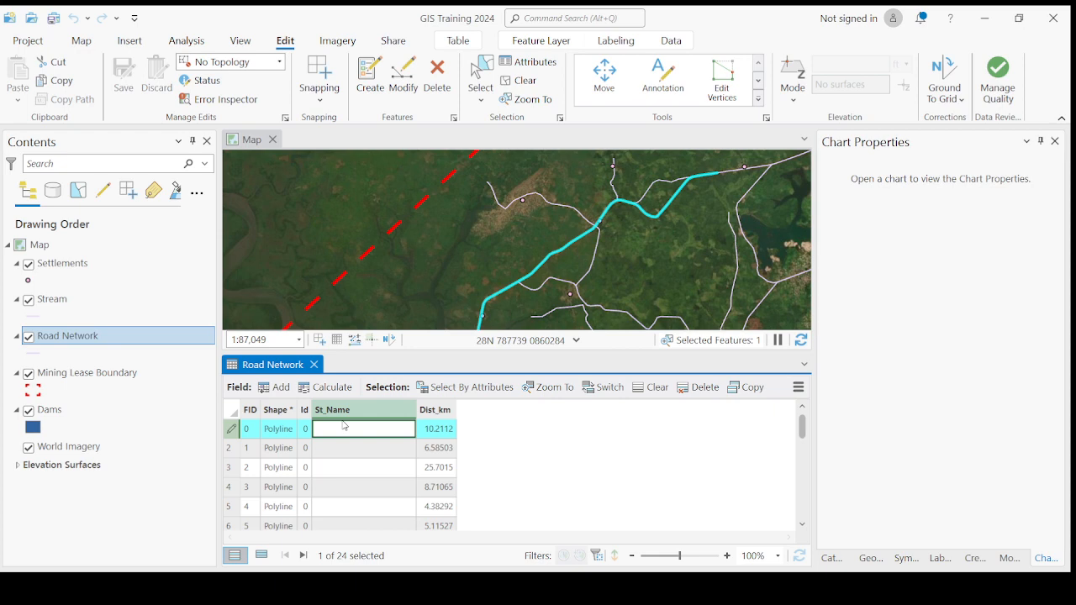
Step: Name the first road (FID 0) Water Street in St_Name
{"action": "type", "text": "Water Str"}
{"action": "type", "text": "eet"}
{"action": "key", "text": "Return"}
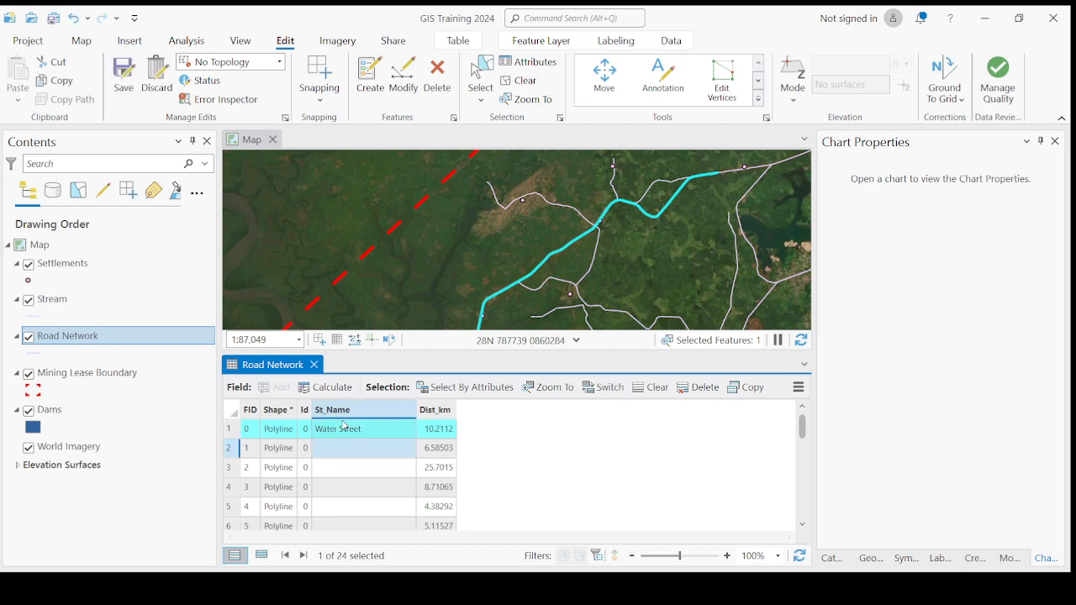
Step: Locate the second road (FID 1) on the map and enter Water Street as its St_Name
{"action": "left_click", "coordinate": [332, 454]}
{"action": "left_click", "coordinate": [332, 460]}
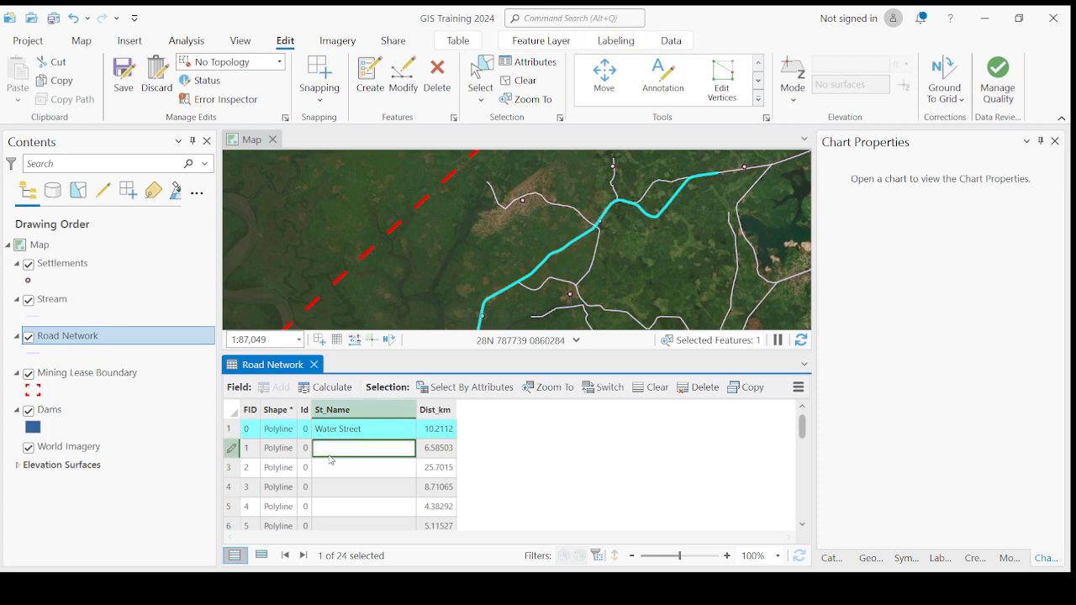
{"action": "left_click", "coordinate": [234, 450]}
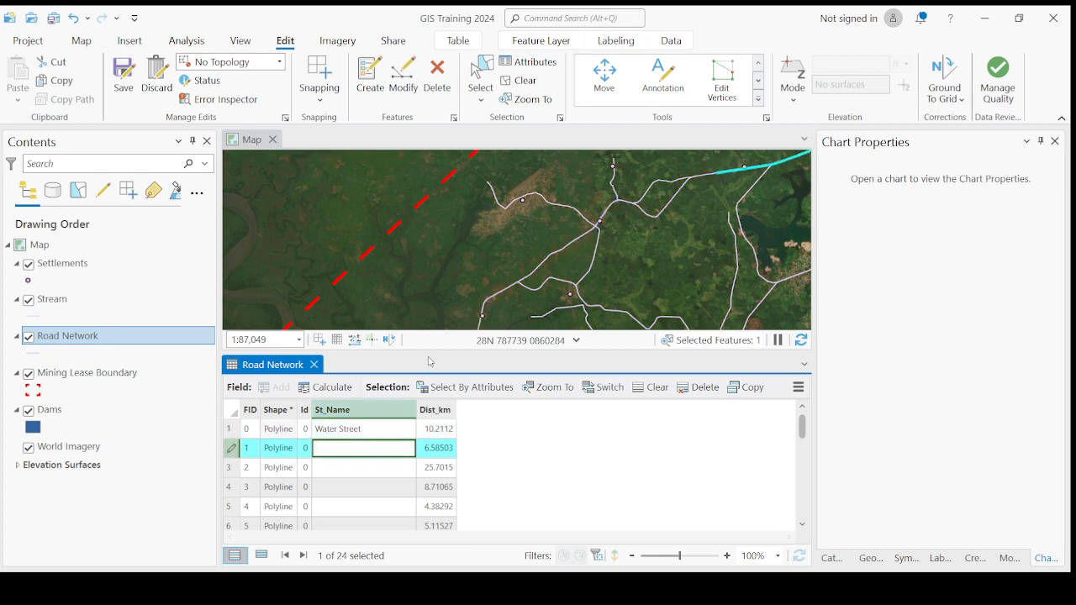
{"action": "left_click", "coordinate": [609, 227]}
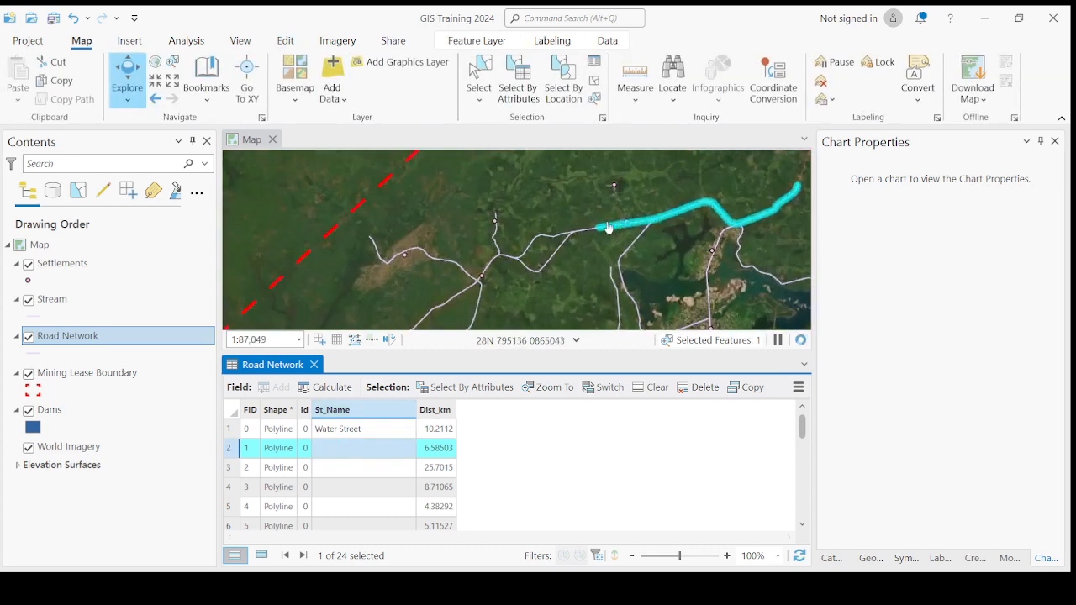
{"action": "left_click", "coordinate": [229, 429]}
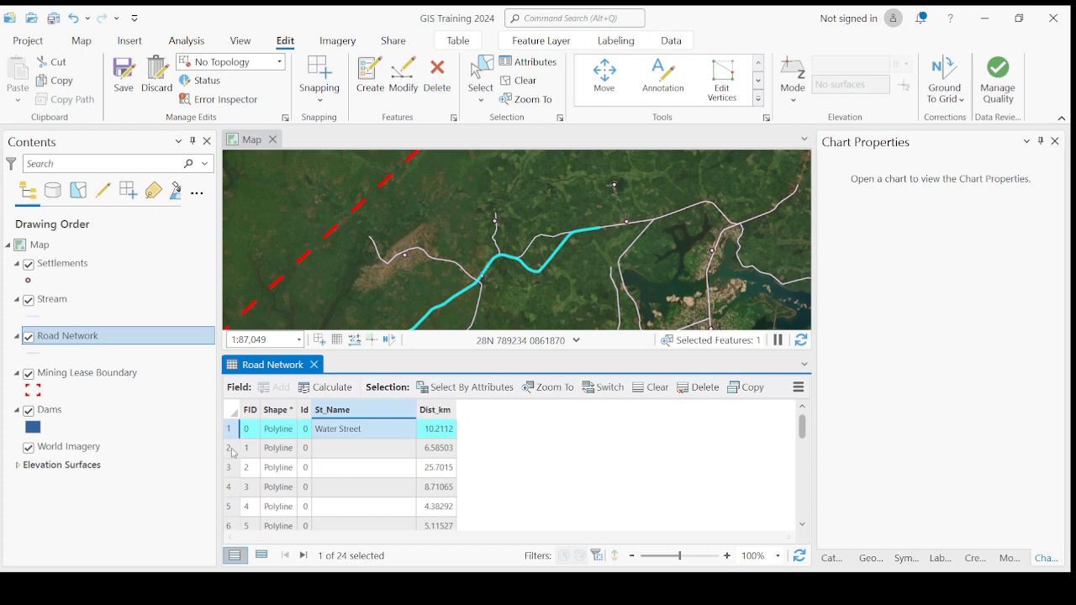
{"action": "left_click", "coordinate": [233, 449]}
{"action": "left_click", "coordinate": [350, 448]}
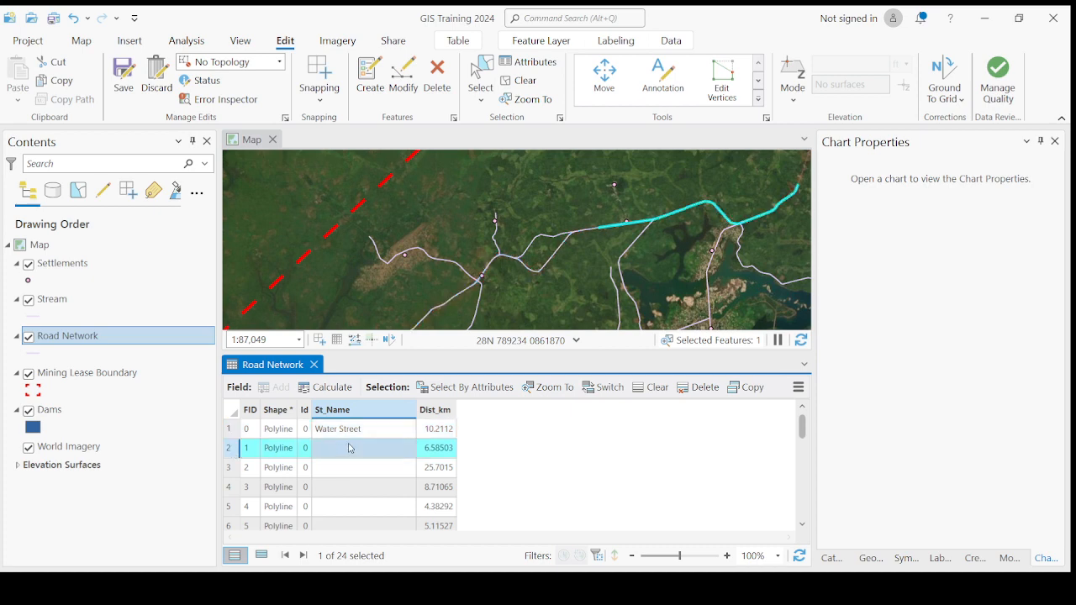
{"action": "left_click", "coordinate": [349, 448]}
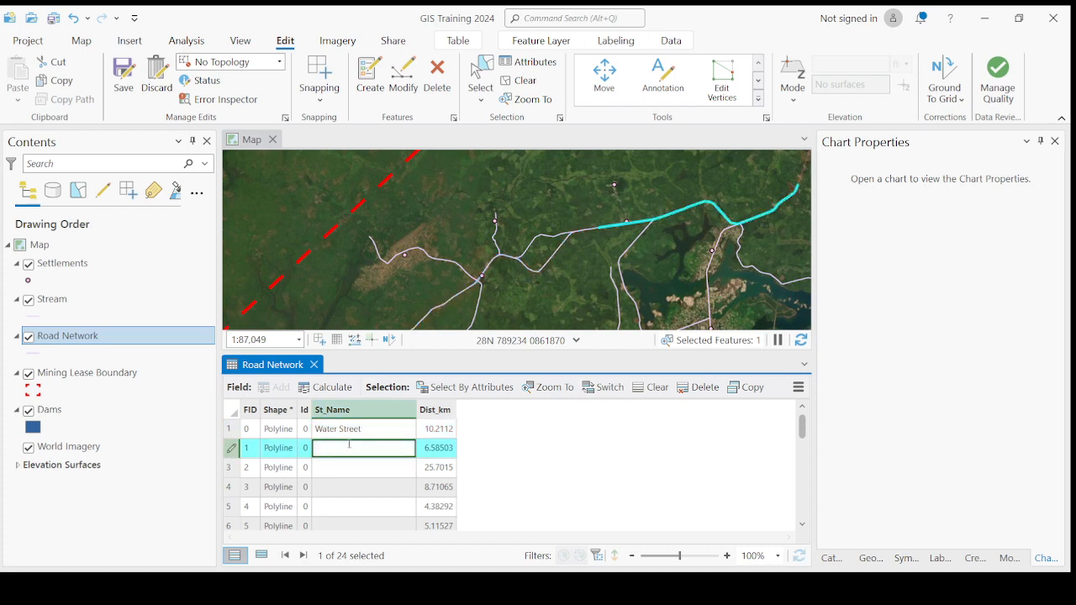
{"action": "type", "text": "Water Street"}
Step: Keep Water Street for FID 1, zoom to the third road (FID 2) and start typing its St_Name
{"action": "left_click", "coordinate": [235, 472]}
{"action": "scroll", "coordinate": [658, 247], "scroll_direction": "down", "scroll_amount": 3}
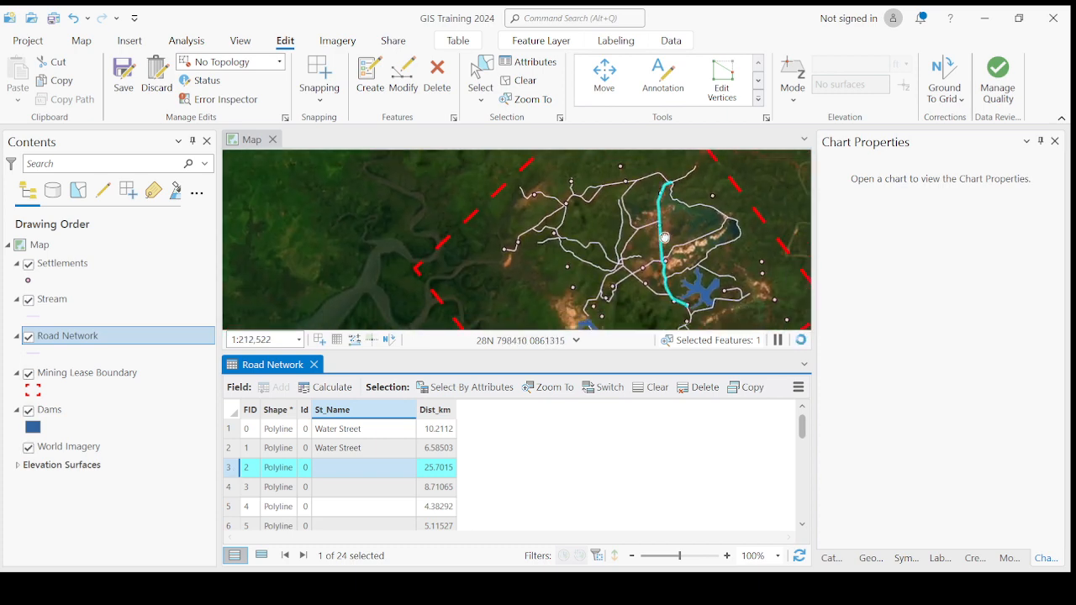
{"action": "scroll", "coordinate": [657, 247], "scroll_direction": "down", "scroll_amount": 2}
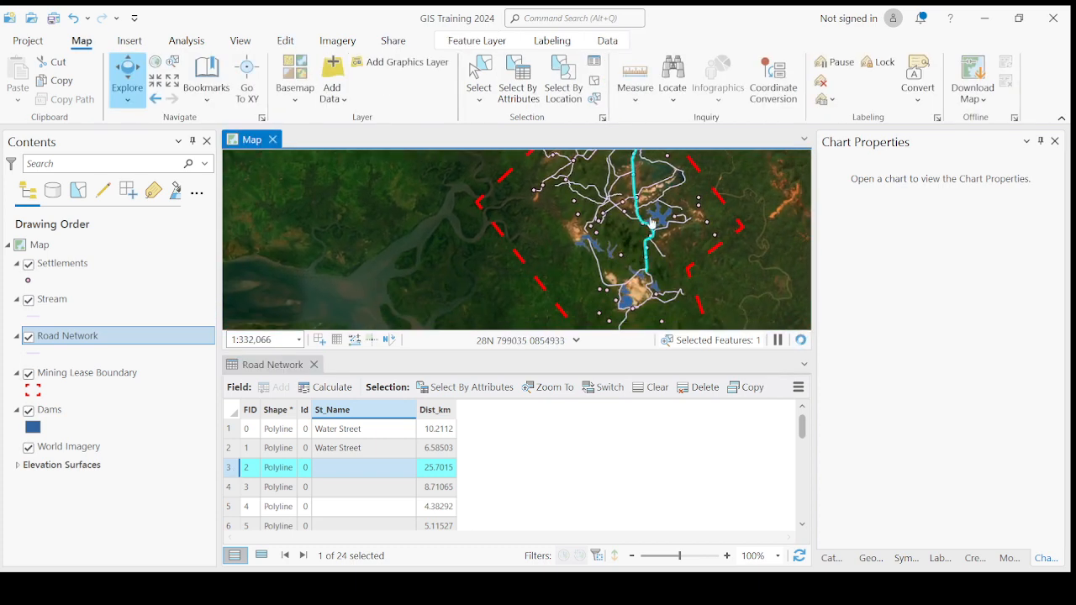
{"action": "scroll", "coordinate": [651, 239], "scroll_direction": "down", "scroll_amount": 3}
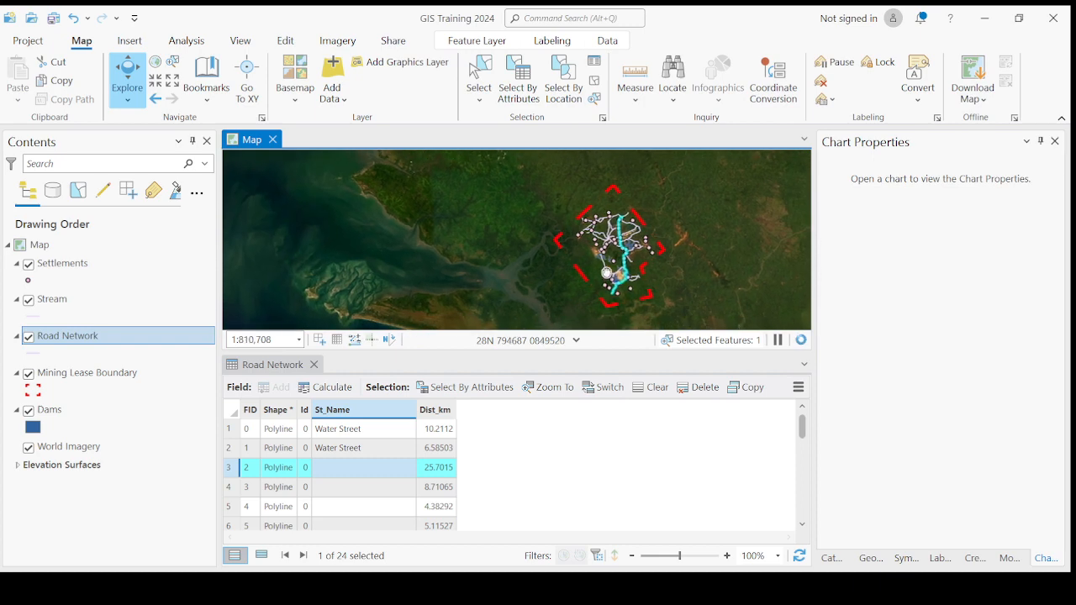
{"action": "scroll", "coordinate": [635, 227], "scroll_direction": "up", "scroll_amount": 6}
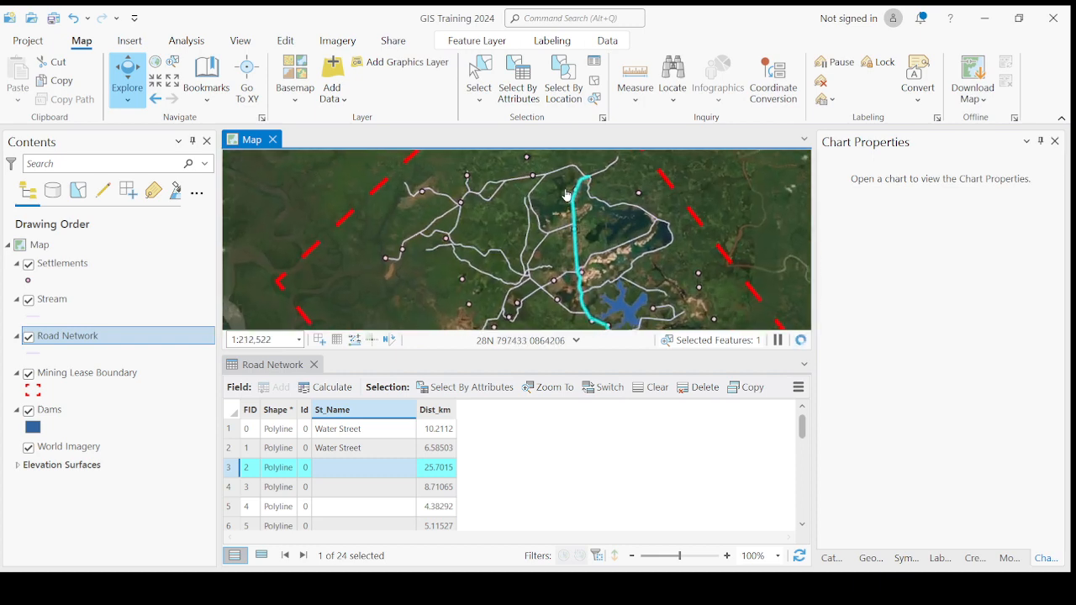
{"action": "double_click", "coordinate": [333, 471]}
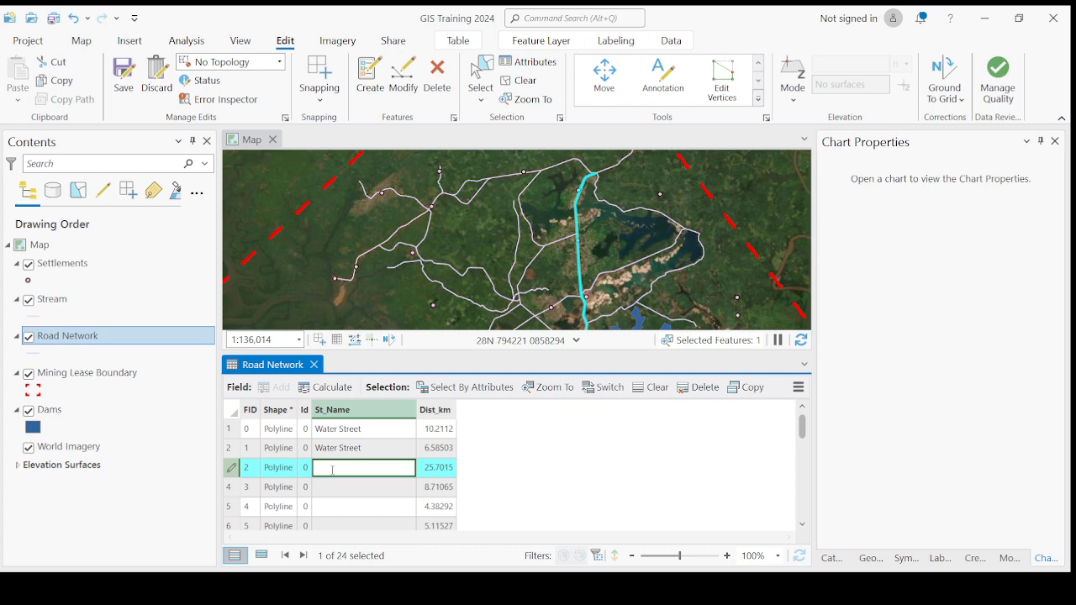
{"action": "type", "text": "I"}
Step: Highlight the first Water Street road and pan the map around it
{"action": "left_click", "coordinate": [234, 432]}
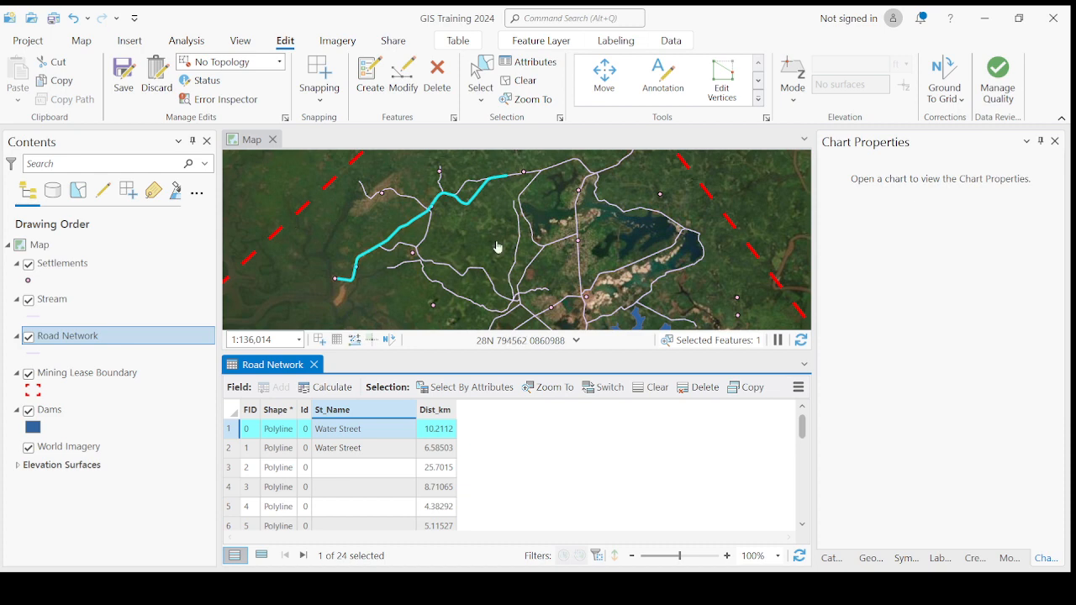
{"action": "left_click", "coordinate": [480, 187]}
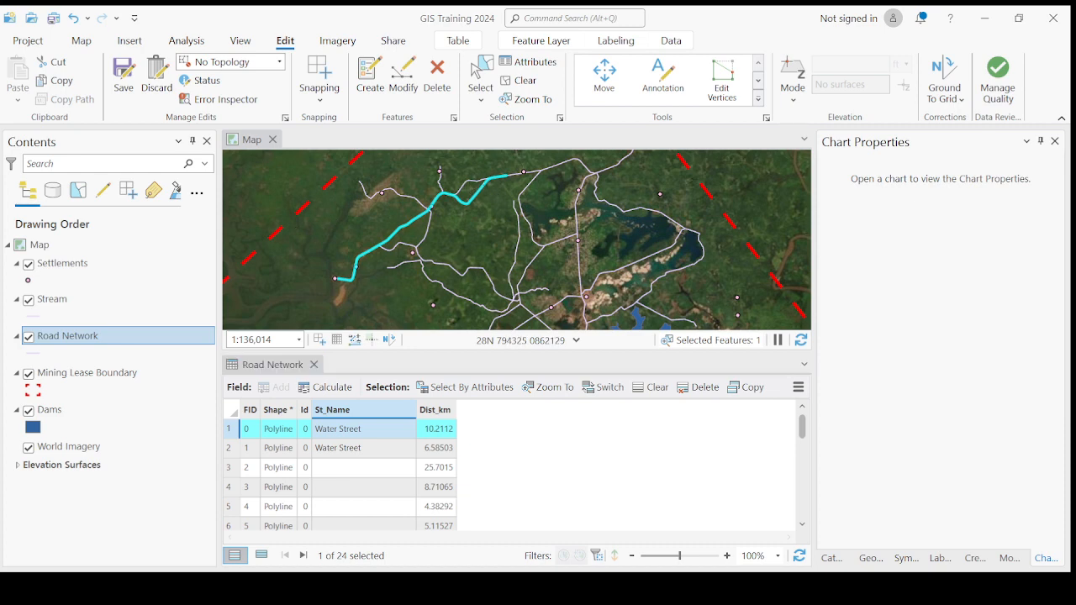
{"action": "left_click_drag", "start_coordinate": [435, 252], "coordinate": [439, 271]}
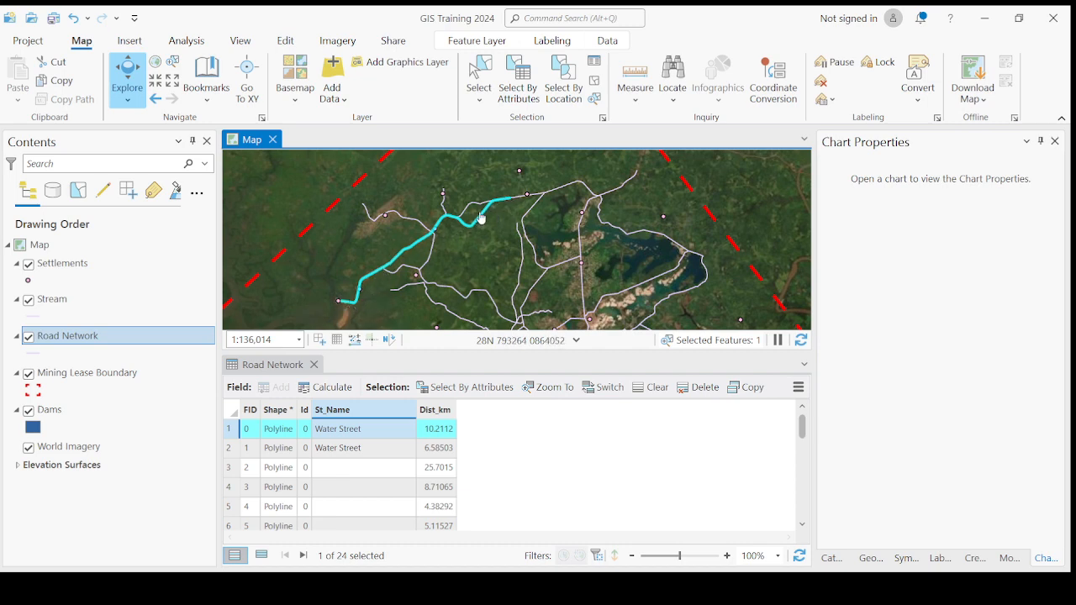
Step: Compare it with the second Water Street road, then select the third road and zoom out
{"action": "left_click", "coordinate": [234, 450]}
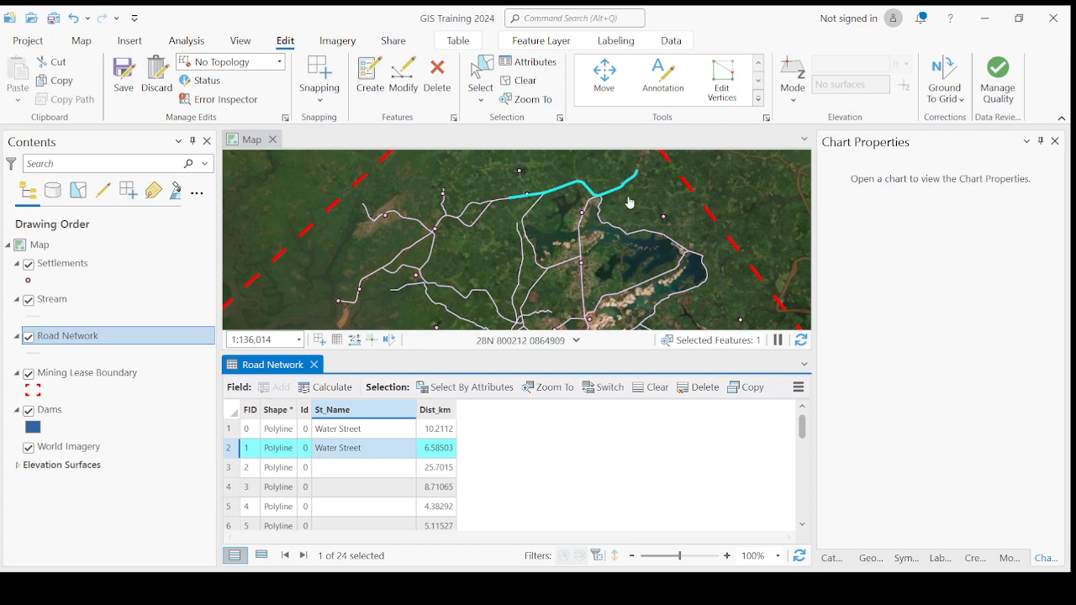
{"action": "left_click", "coordinate": [230, 431]}
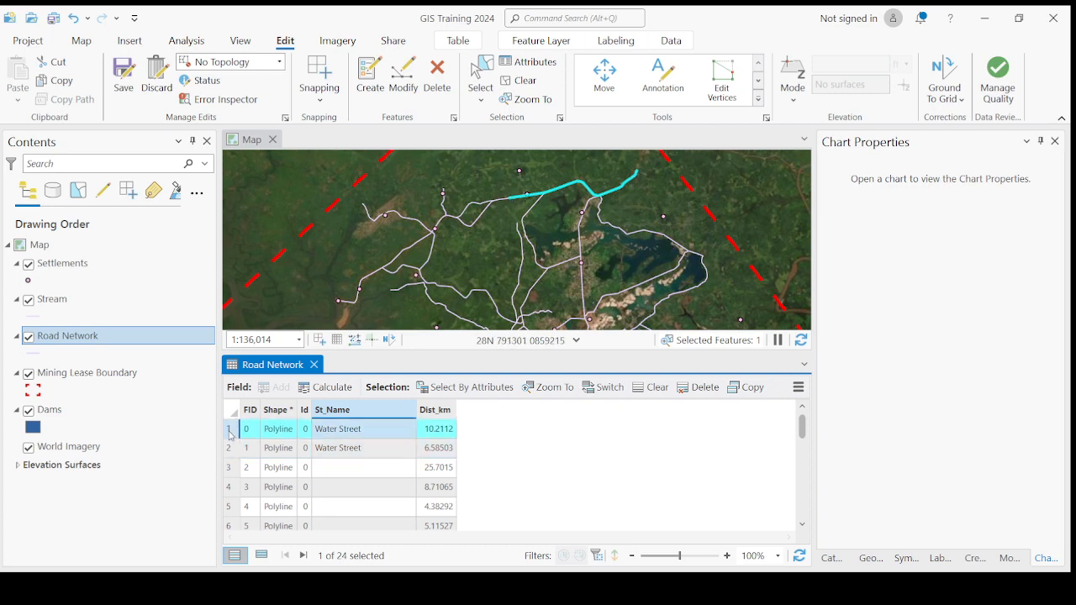
{"action": "left_click", "coordinate": [231, 451]}
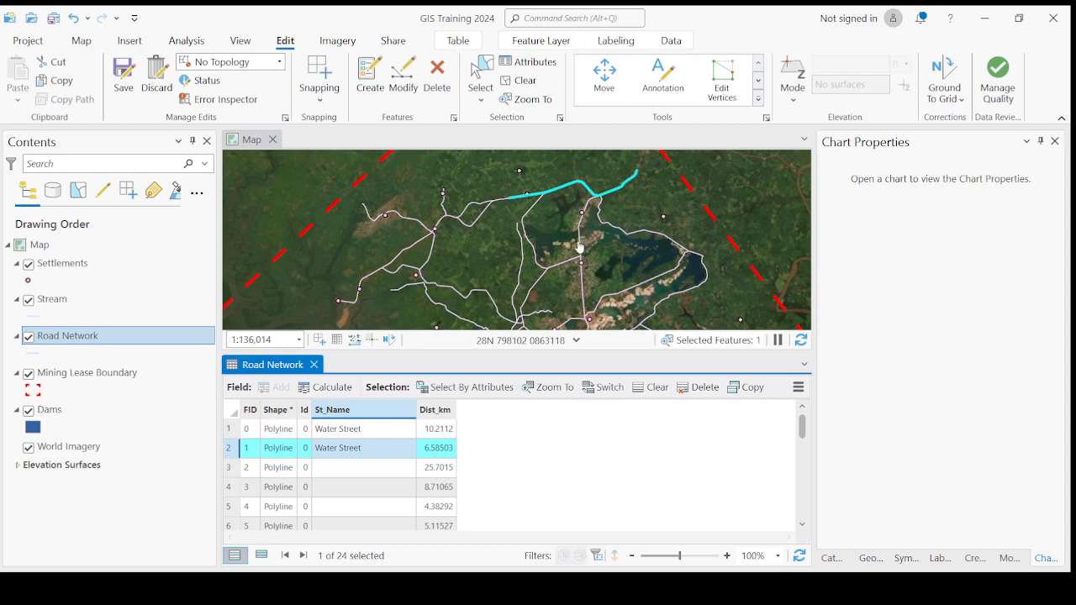
{"action": "left_click_drag", "start_coordinate": [588, 239], "coordinate": [566, 274]}
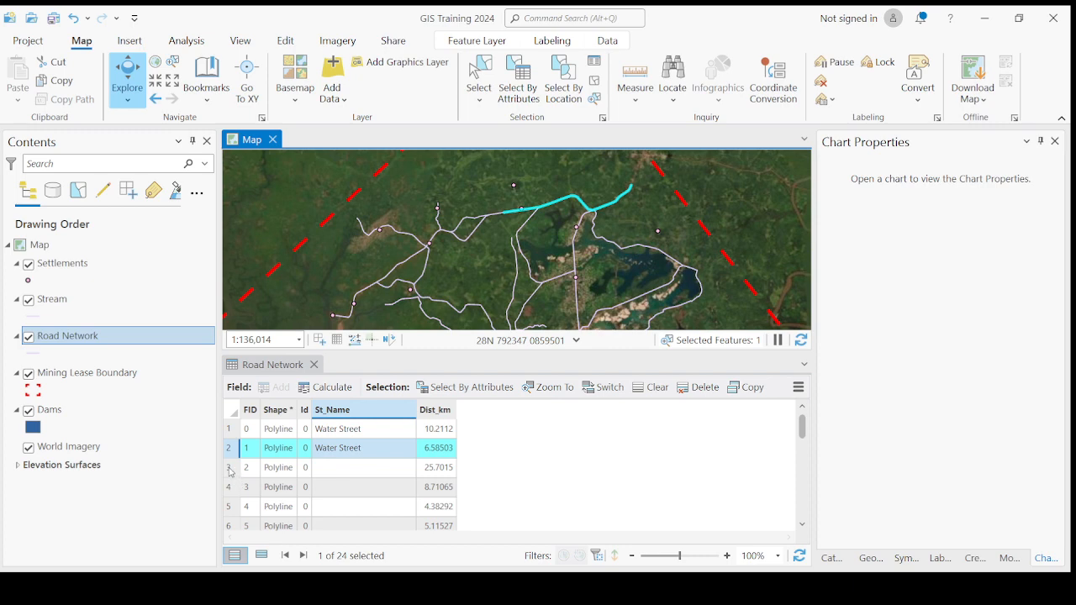
{"action": "left_click", "coordinate": [232, 473]}
{"action": "scroll", "coordinate": [525, 187], "scroll_direction": "down", "scroll_amount": 4}
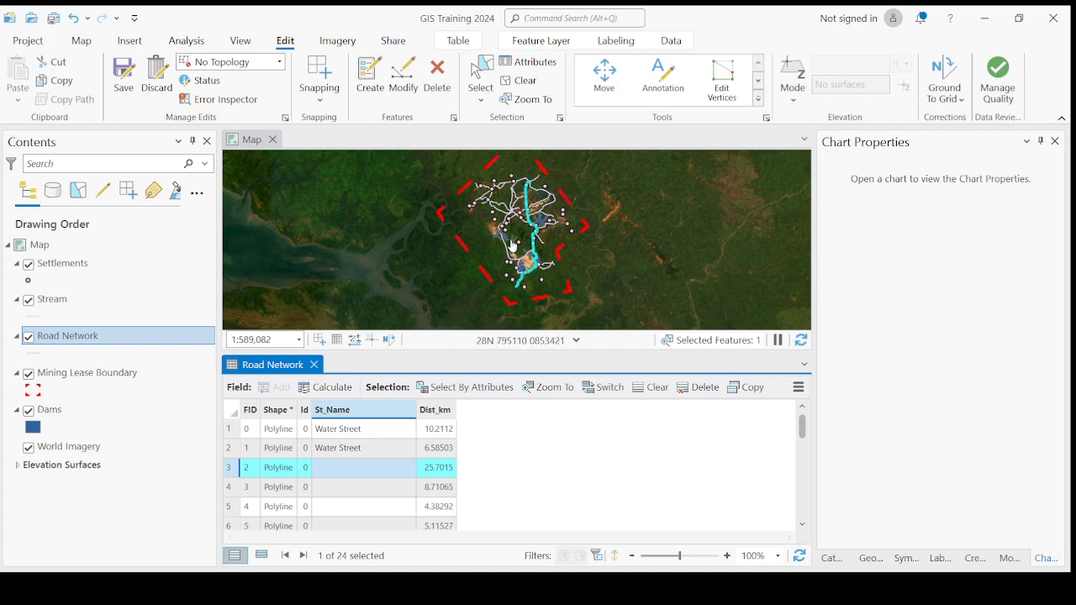
Step: Enter John Lane as the third road's St_Name
{"action": "double_click", "coordinate": [352, 465]}
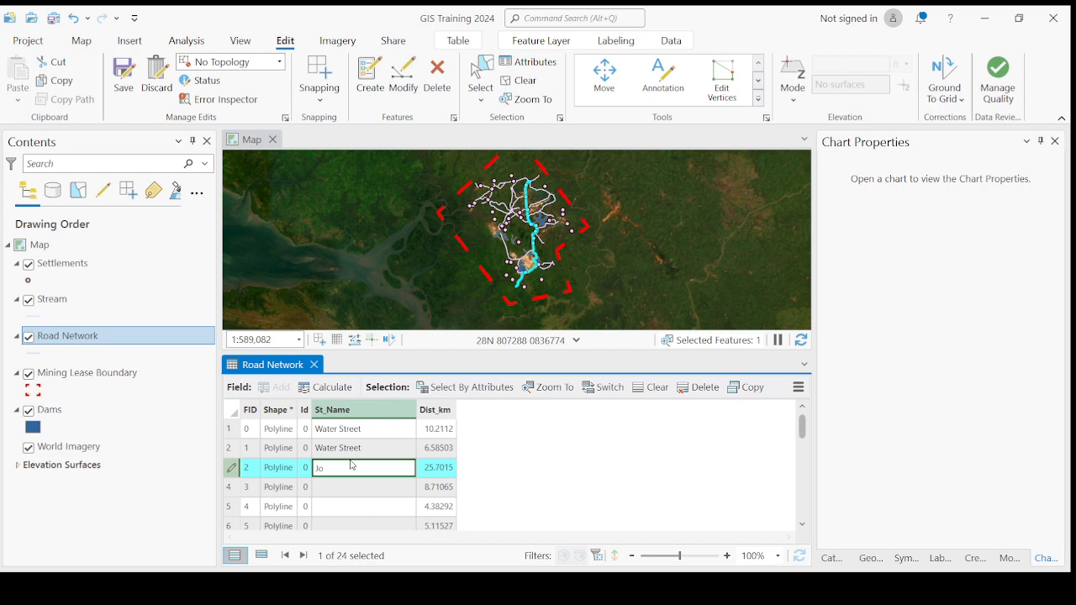
{"action": "type", "text": "John Lane"}
{"action": "left_click", "coordinate": [233, 492]}
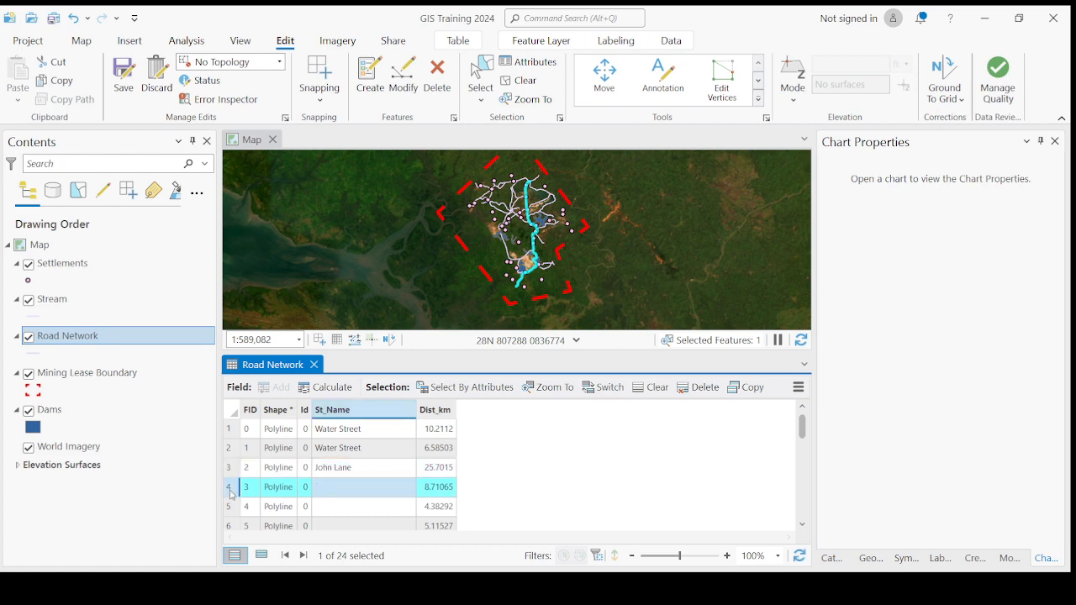
Step: Zoom to the next road and name it Mokuwa Road
{"action": "double_click", "coordinate": [232, 494]}
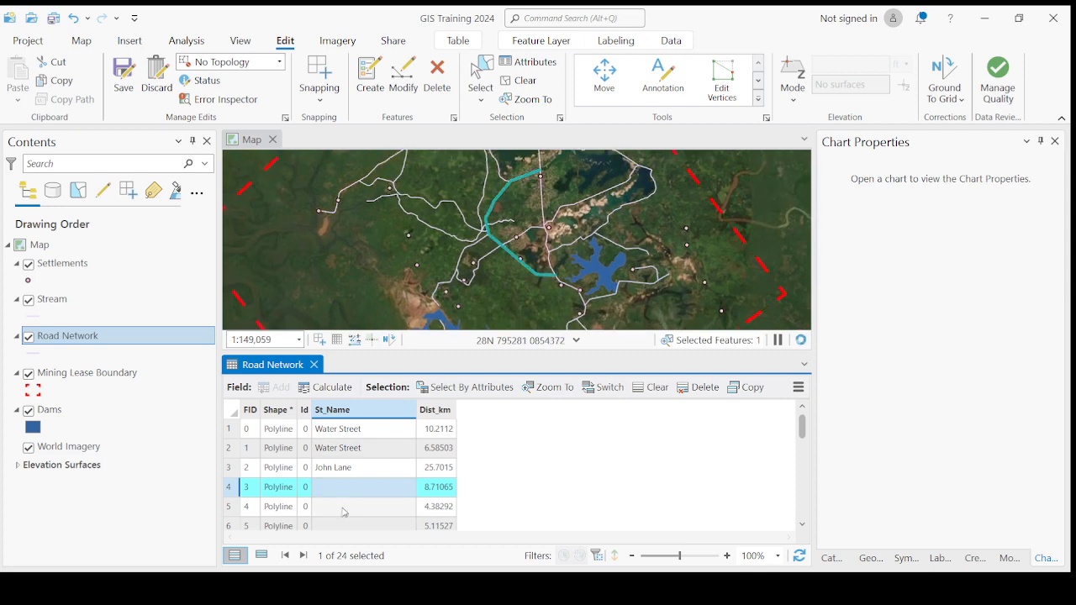
{"action": "double_click", "coordinate": [338, 488]}
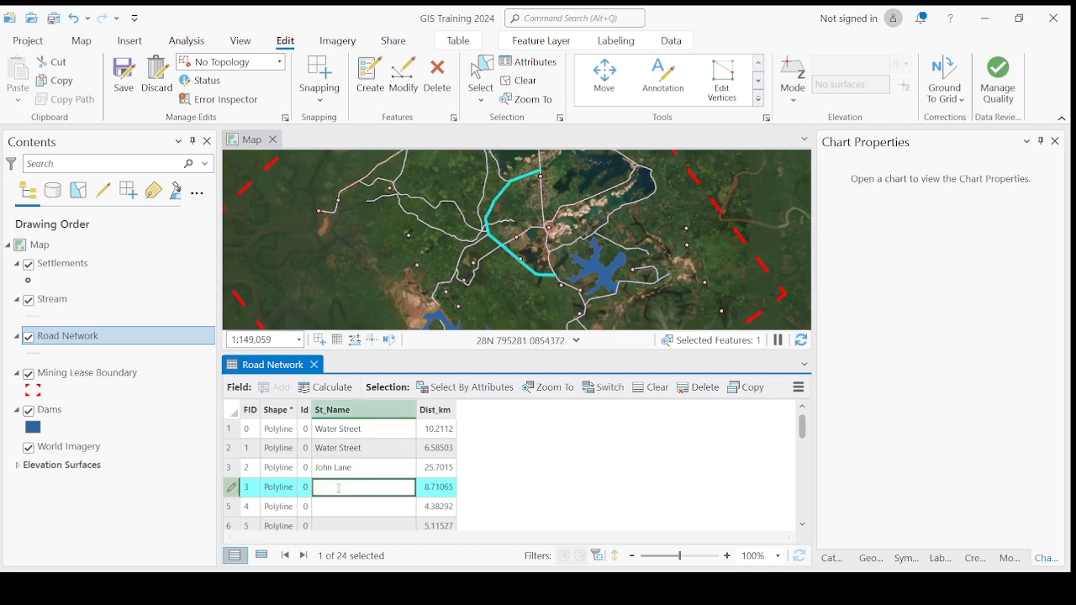
{"action": "type", "text": "Mokuwa Road"}
{"action": "key", "text": "Return"}
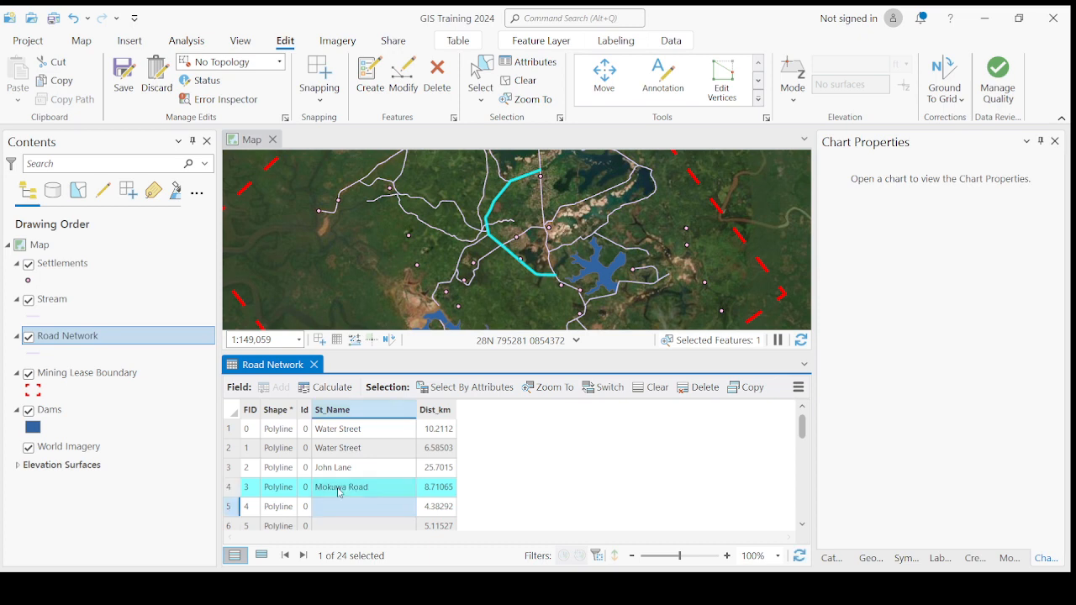
Step: Enter Ismeal Lane as the following road's street name
{"action": "double_click", "coordinate": [242, 510]}
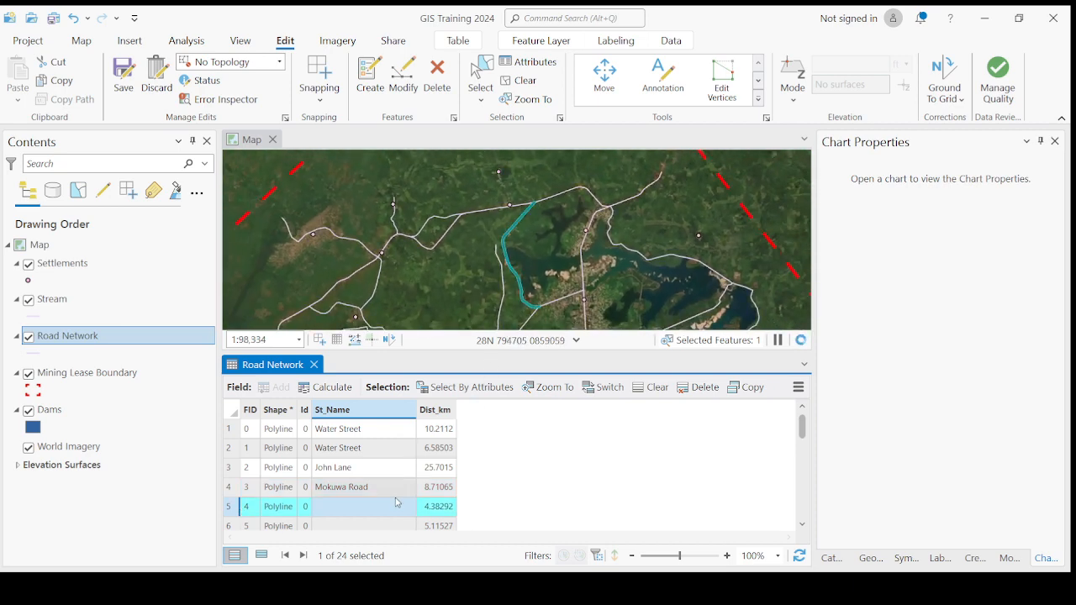
{"action": "left_click", "coordinate": [349, 509]}
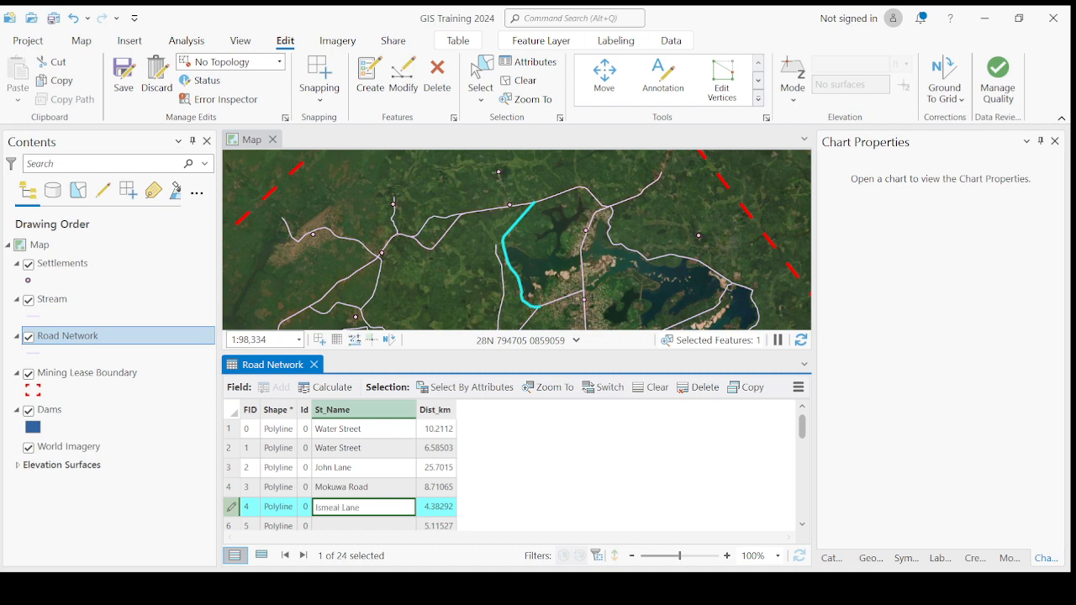
{"action": "key", "text": "Return"}
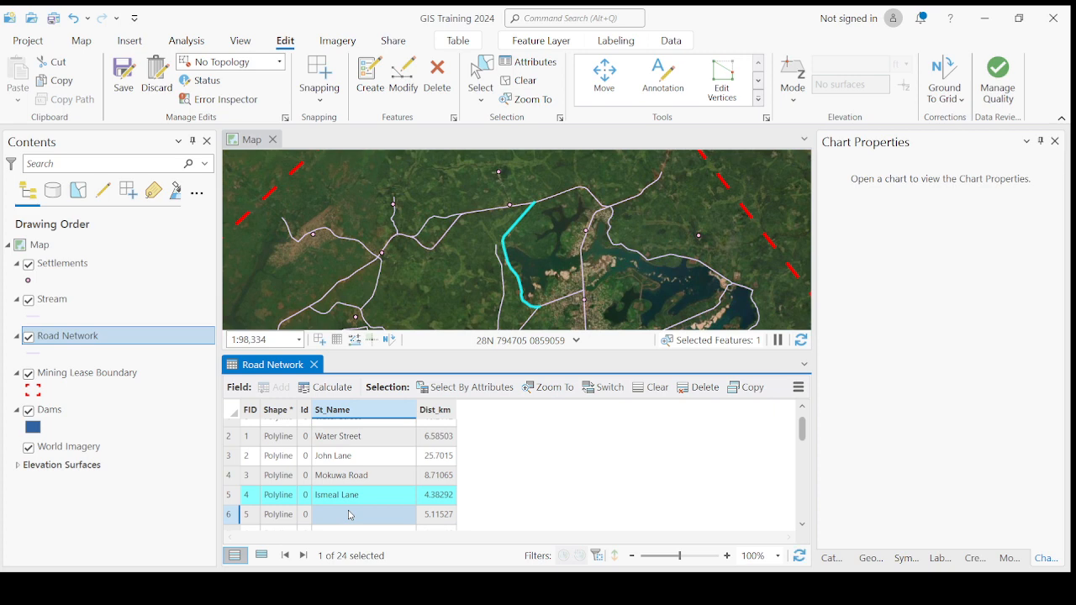
Step: Name FID 5 Koroma Street and FID 6 Bio Street in St_Name
{"action": "left_click", "coordinate": [230, 516]}
{"action": "left_click", "coordinate": [374, 519]}
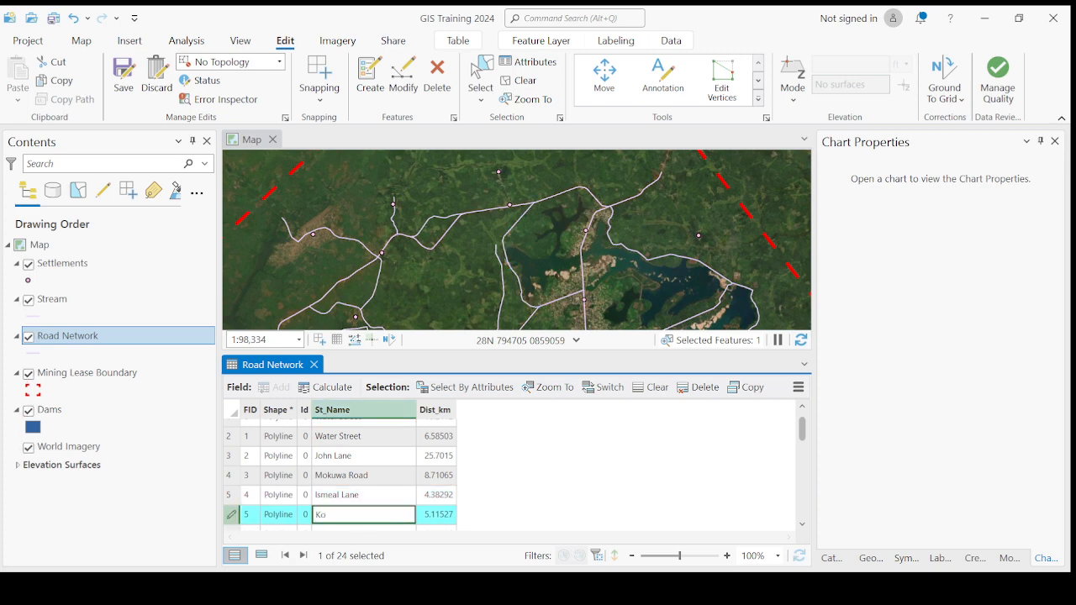
{"action": "type", "text": "Koroma Street"}
{"action": "key", "text": "Return"}
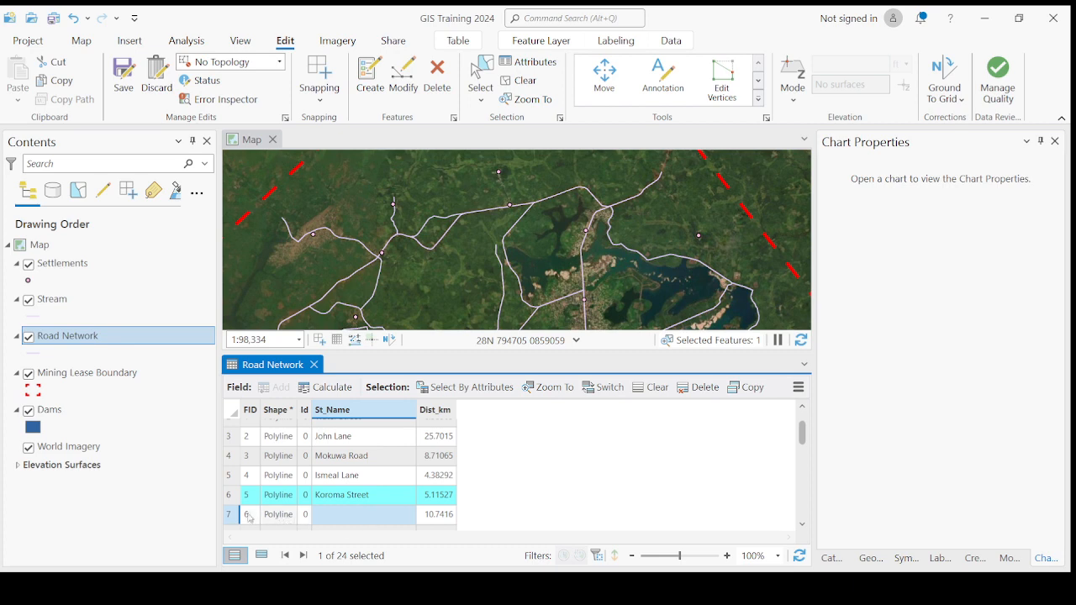
{"action": "left_click", "coordinate": [230, 516]}
{"action": "left_click", "coordinate": [351, 515]}
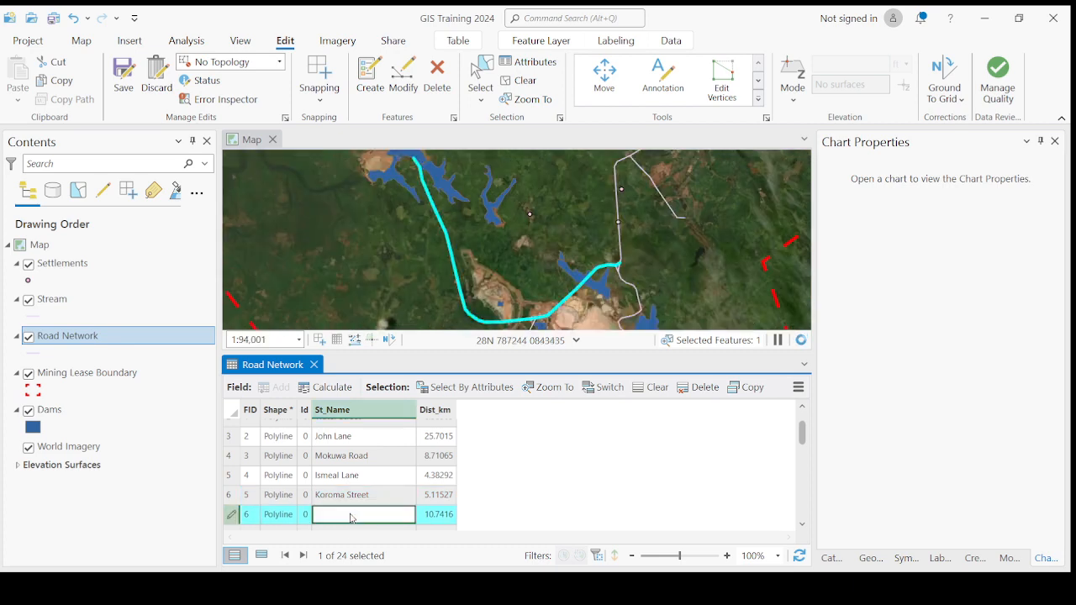
{"action": "type", "text": "Bo"}
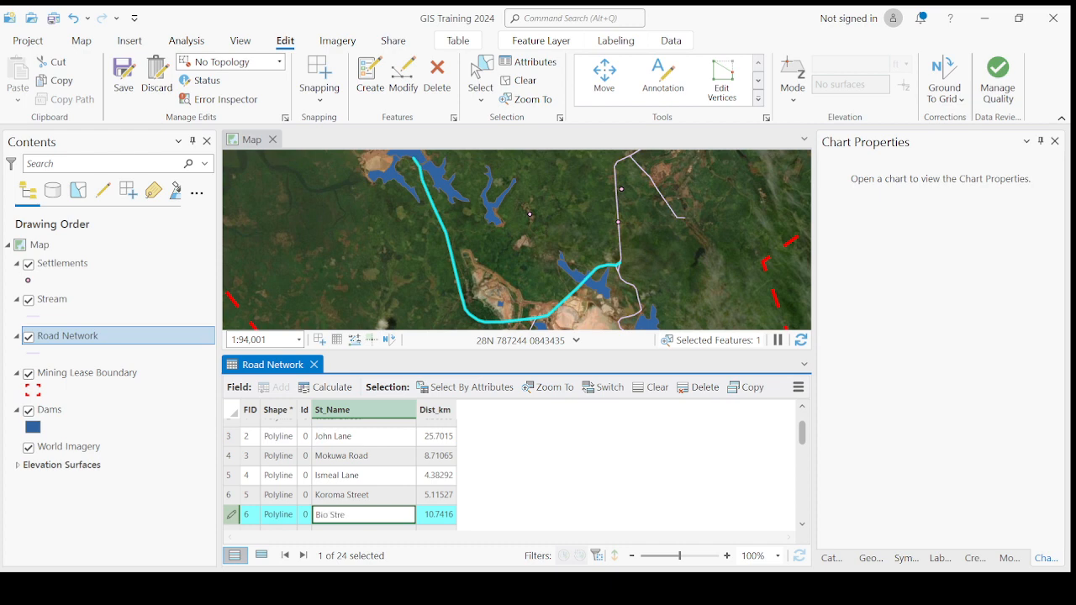
{"action": "key", "text": "Return"}
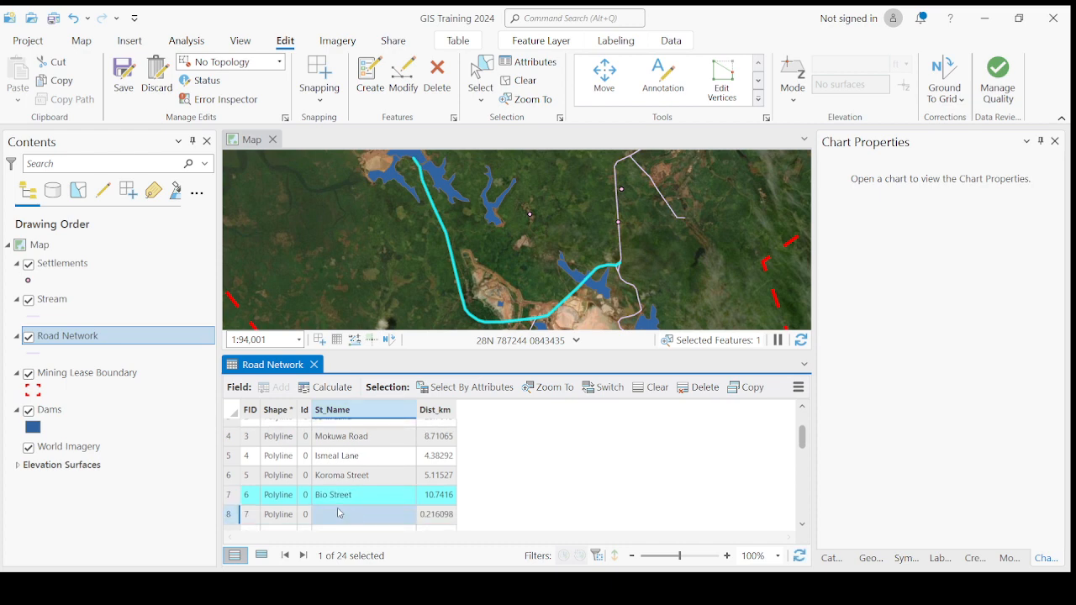
Step: Name FID 7 Deen Lane and FID 8 Koker Street in St_Name
{"action": "scroll", "coordinate": [386, 473], "scroll_direction": "up", "scroll_amount": 1}
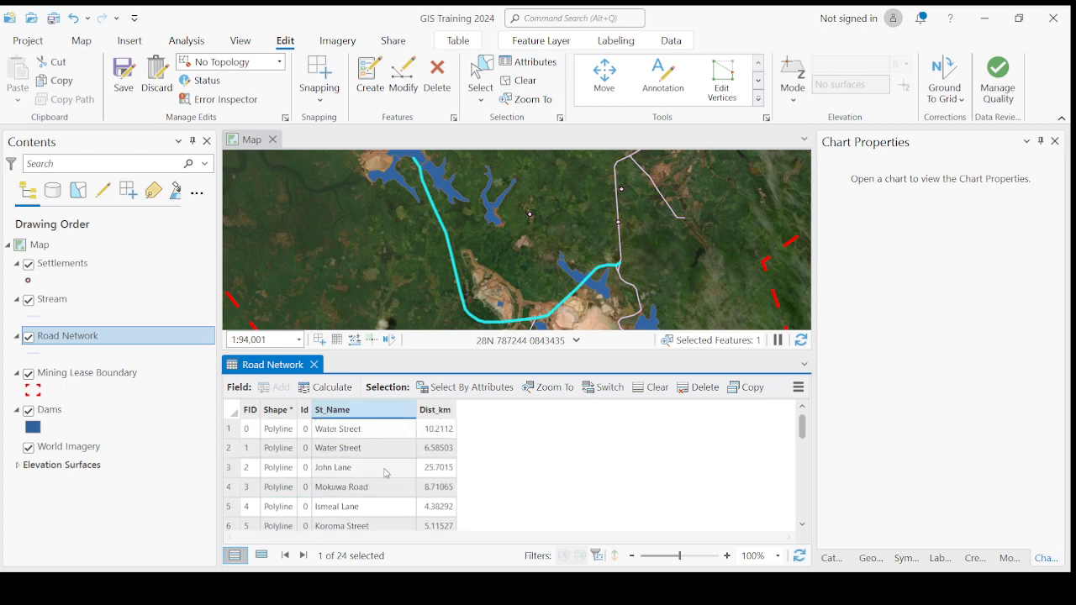
{"action": "scroll", "coordinate": [386, 473], "scroll_direction": "down", "scroll_amount": 1}
{"action": "scroll", "coordinate": [353, 474], "scroll_direction": "up", "scroll_amount": 1}
{"action": "scroll", "coordinate": [353, 475], "scroll_direction": "down", "scroll_amount": 6}
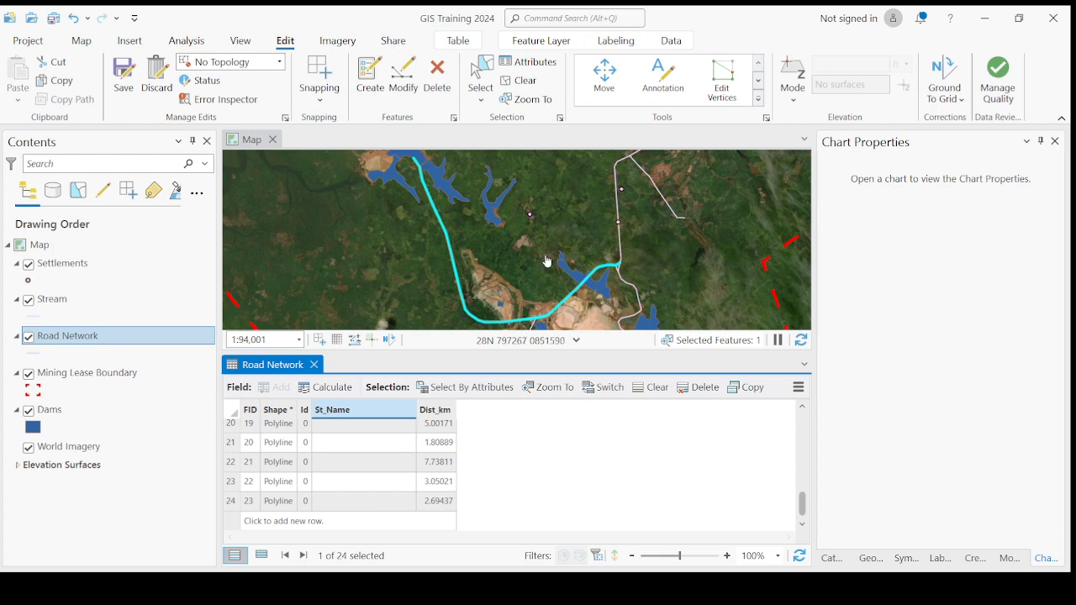
{"action": "scroll", "coordinate": [548, 261], "scroll_direction": "down", "scroll_amount": 3}
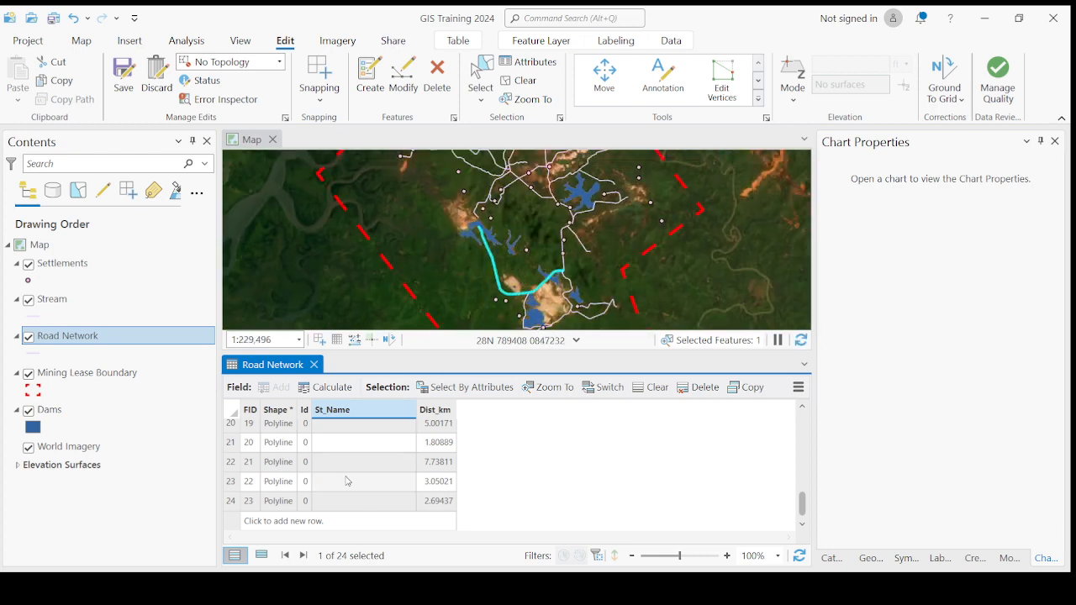
{"action": "scroll", "coordinate": [347, 481], "scroll_direction": "up", "scroll_amount": 6}
{"action": "scroll", "coordinate": [353, 504], "scroll_direction": "down", "scroll_amount": 1}
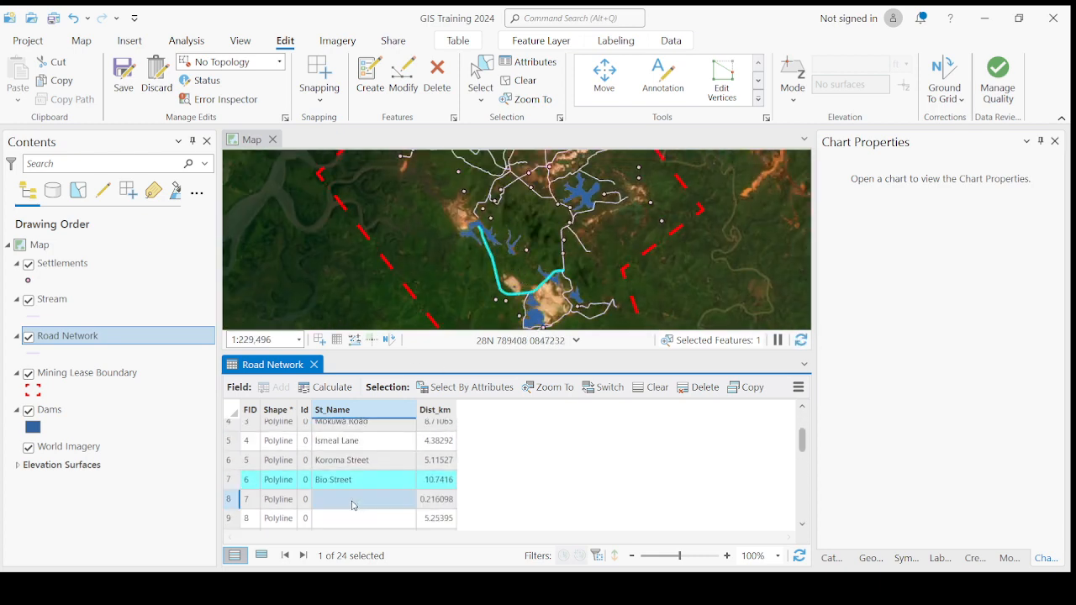
{"action": "scroll", "coordinate": [353, 505], "scroll_direction": "down", "scroll_amount": 1}
{"action": "double_click", "coordinate": [343, 472]}
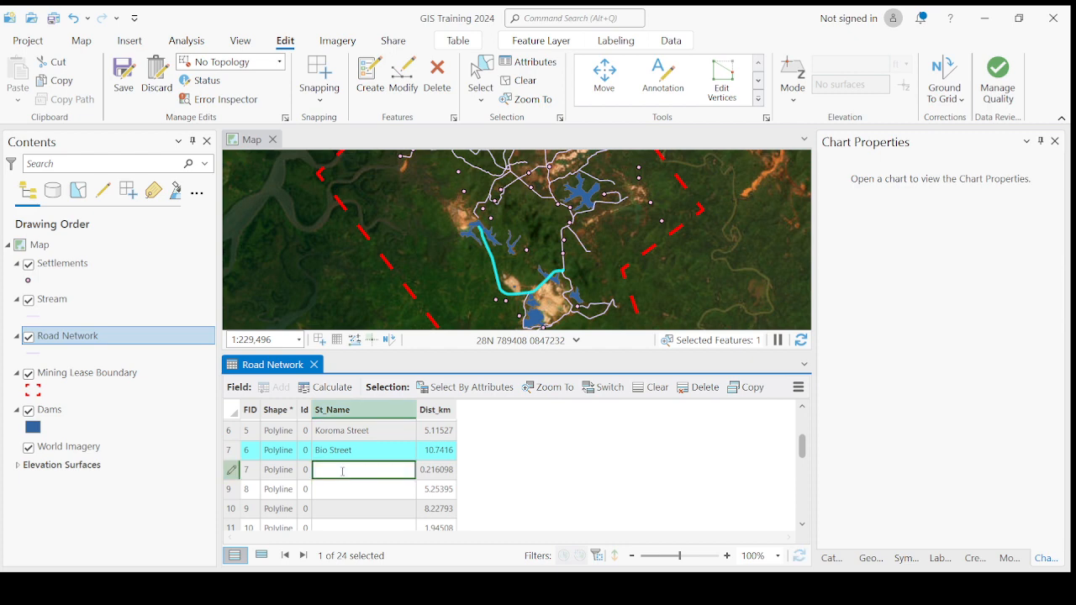
{"action": "type", "text": "Deen Lane"}
{"action": "key", "text": "Return"}
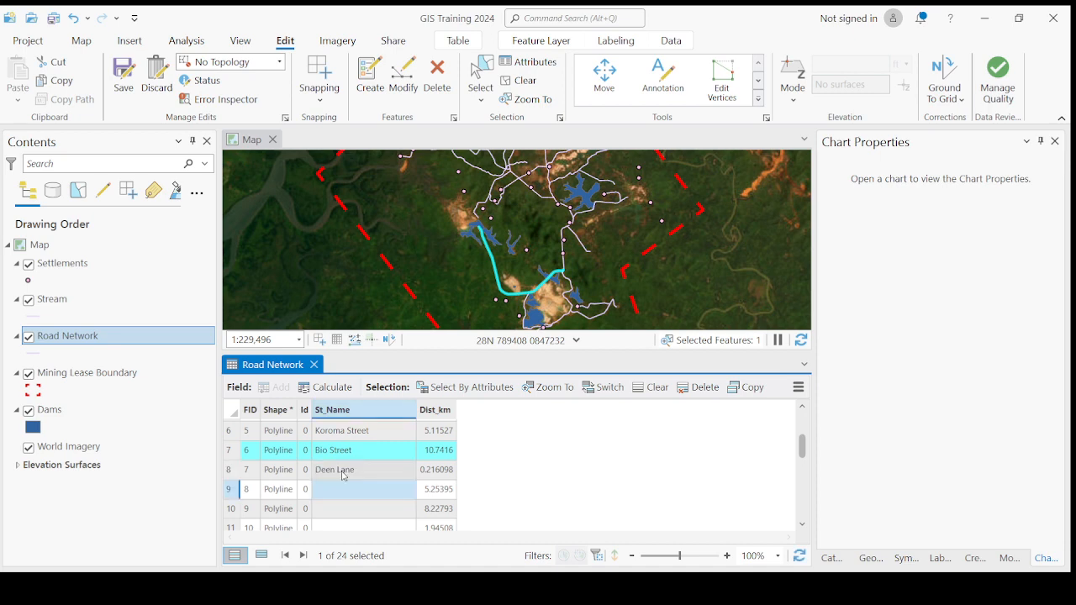
{"action": "left_click", "coordinate": [334, 490]}
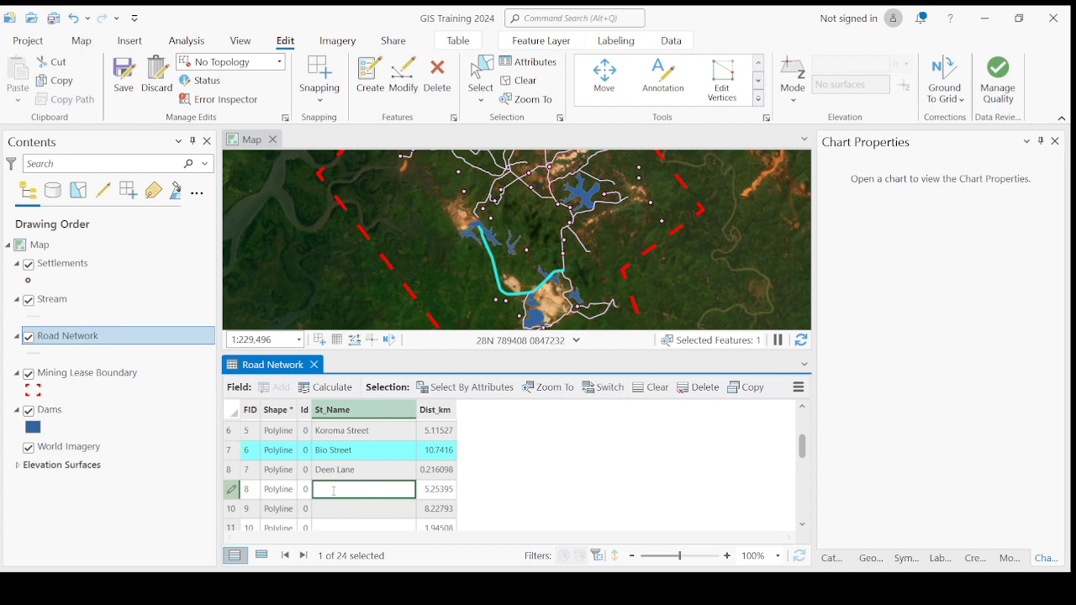
{"action": "type", "text": "Koker Street"}
{"action": "key", "text": "Return"}
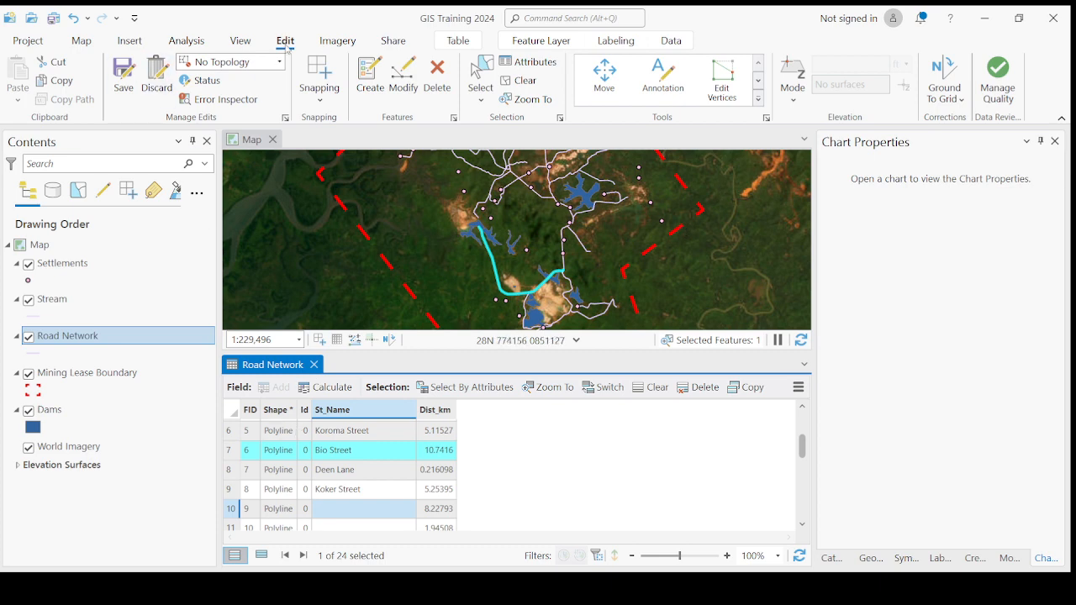
Step: Save the street name edits and clear the road selection
{"action": "left_click", "coordinate": [122, 82]}
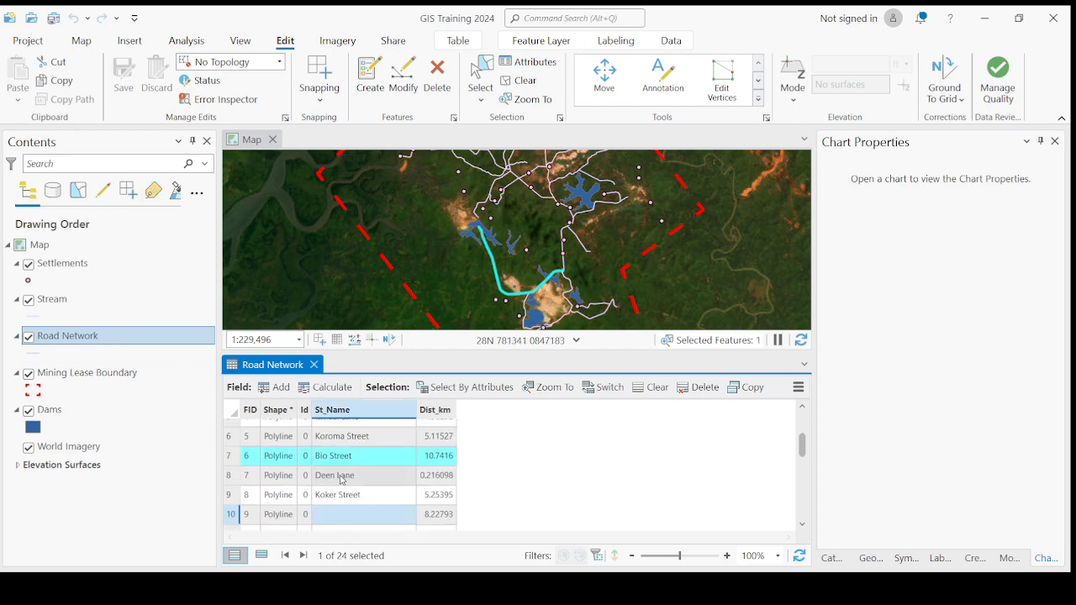
{"action": "left_click", "coordinate": [231, 411]}
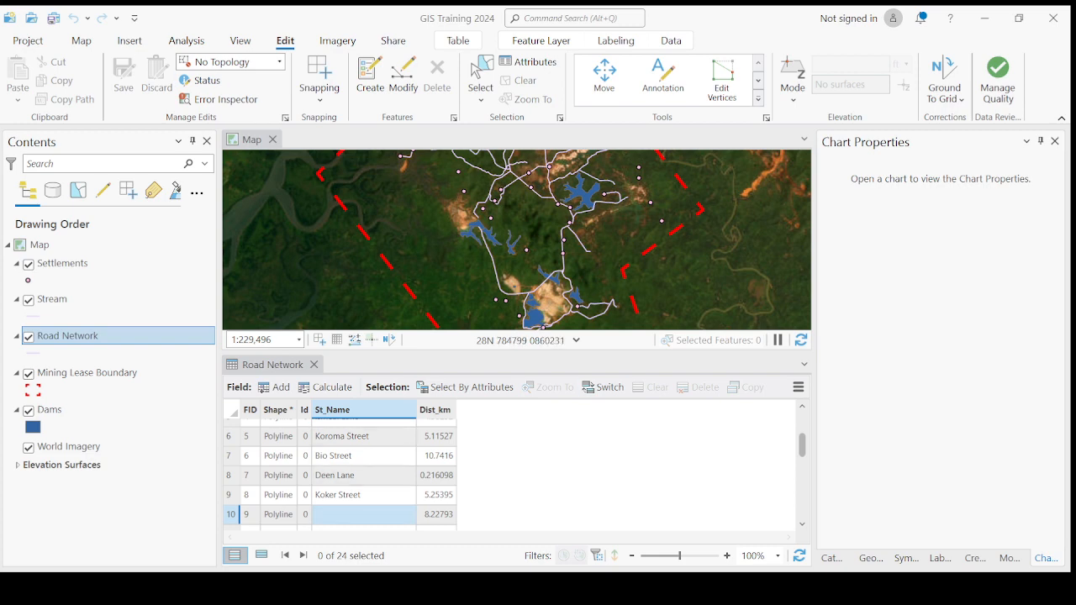
{"action": "left_click", "coordinate": [285, 41]}
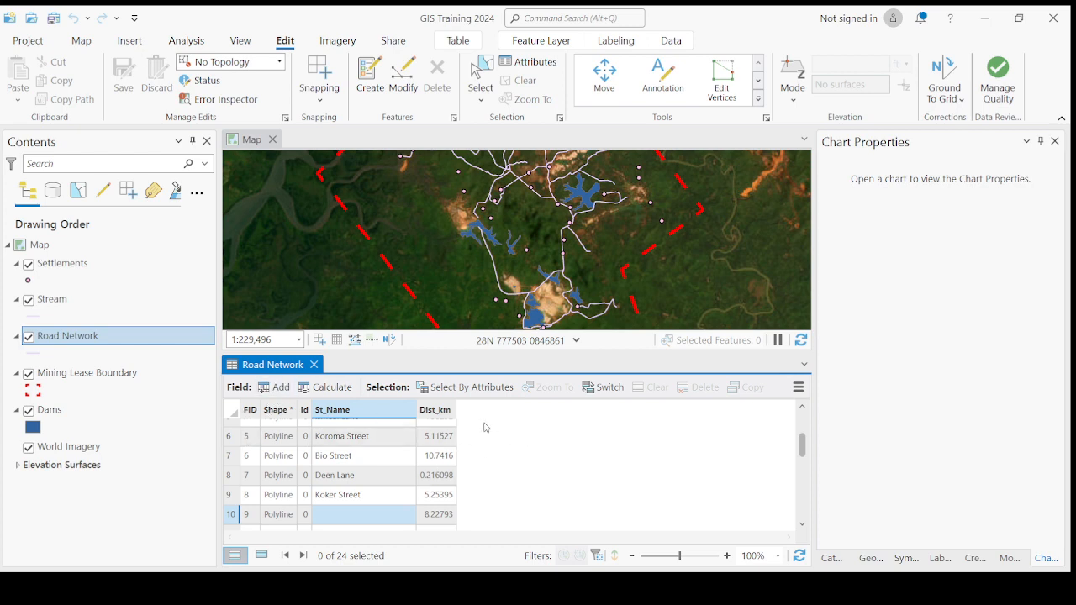
{"action": "left_click", "coordinate": [899, 330]}
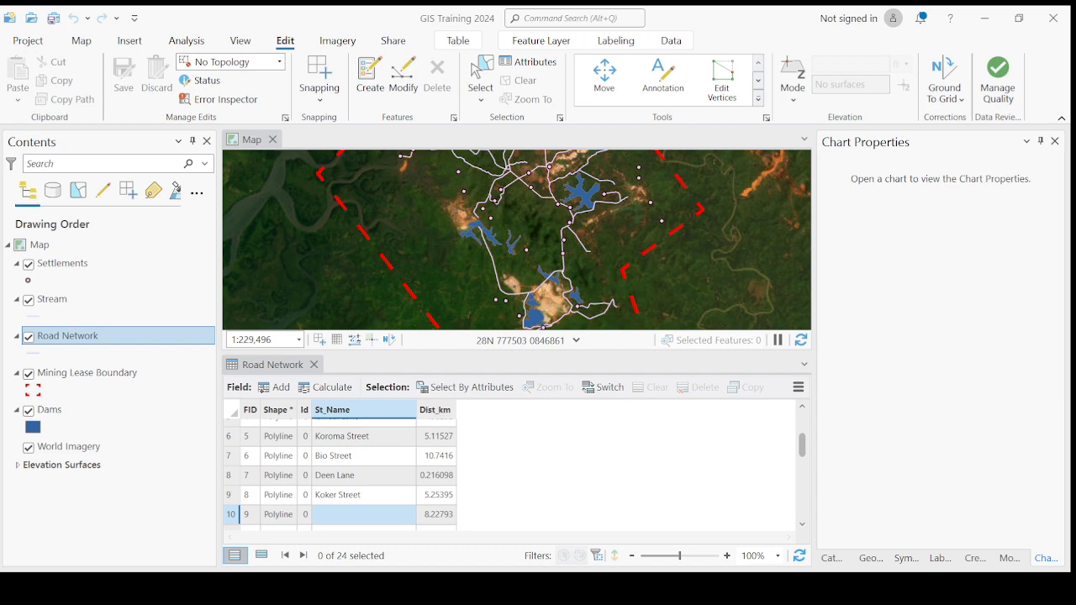
Step: Add a new field to the Road Network table named Road_Type
{"action": "left_click", "coordinate": [275, 388]}
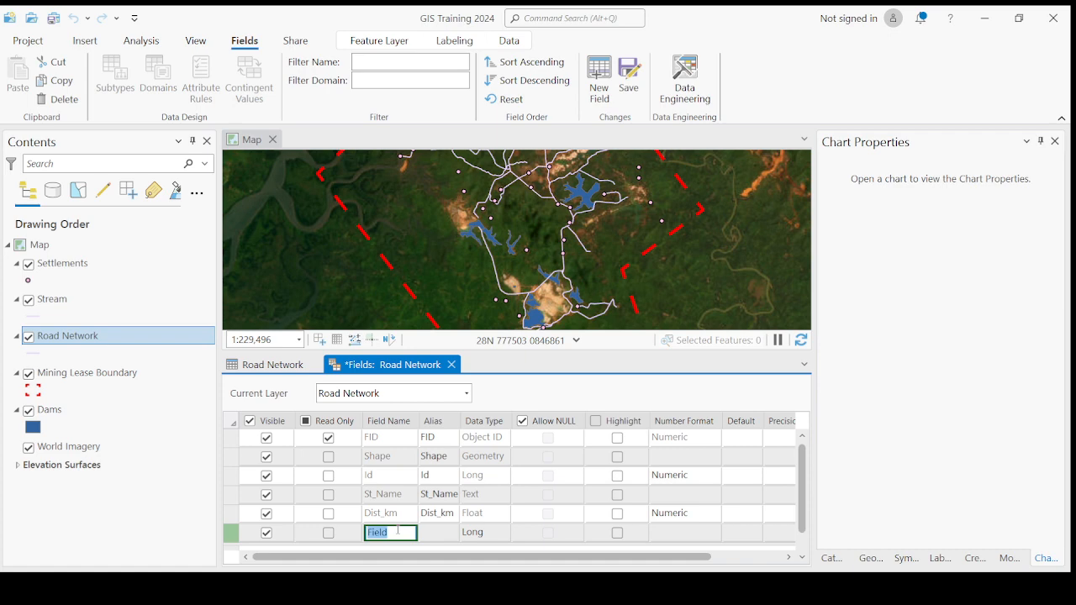
{"action": "type", "text": "RoadT"}
{"action": "key", "text": "BackSpace"}
{"action": "type", "text": "_Type"}
{"action": "key", "text": "Return"}
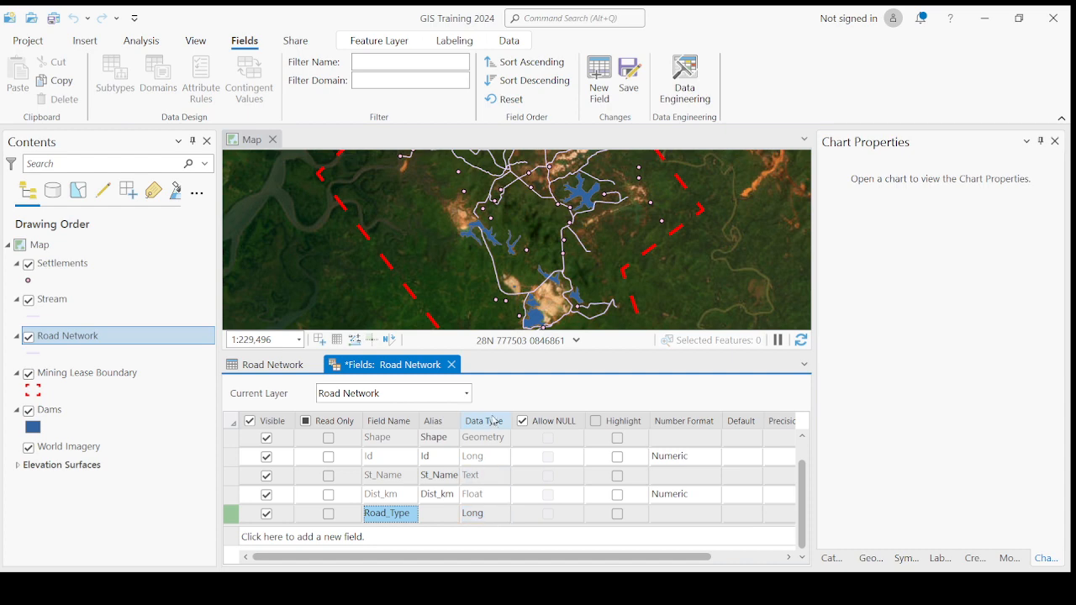
Step: Set Road_Type's data type to Text, save the field and close the Fields view
{"action": "left_click", "coordinate": [483, 519]}
{"action": "left_click", "coordinate": [483, 522]}
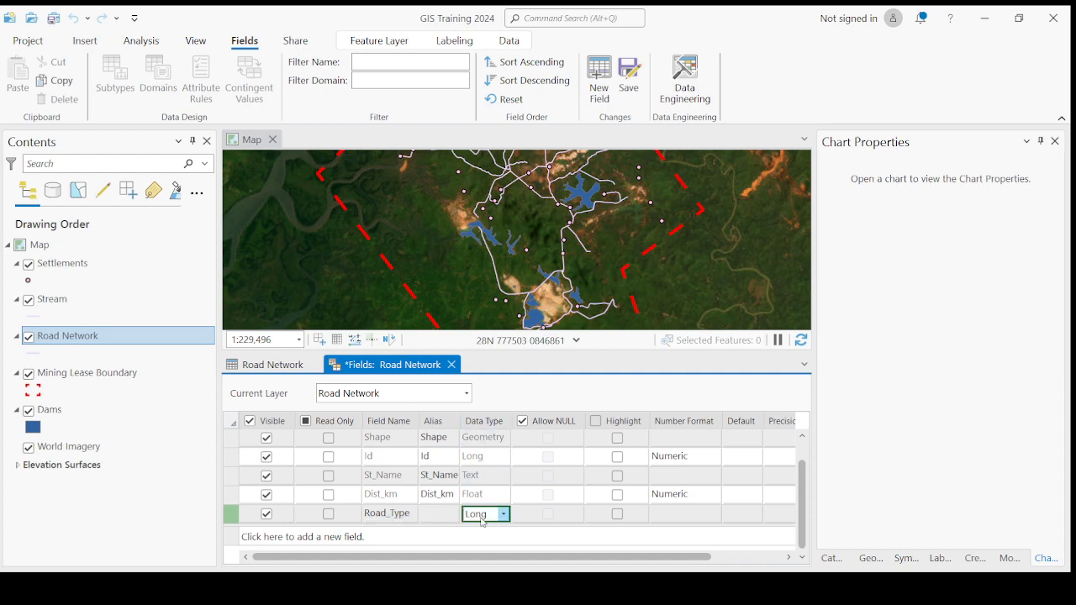
{"action": "type", "text": "Text"}
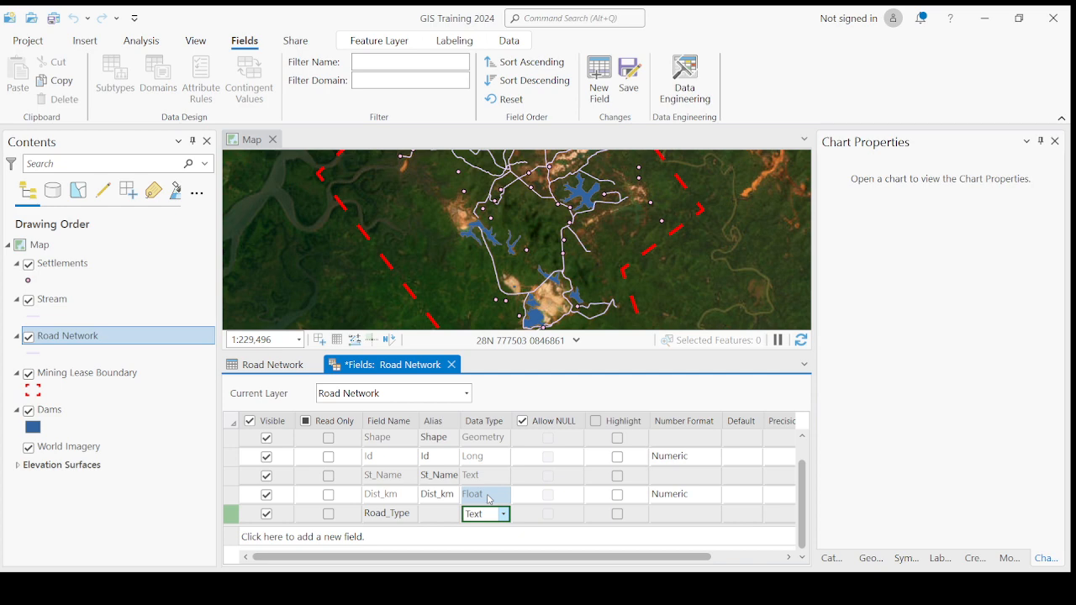
{"action": "key", "text": "Return"}
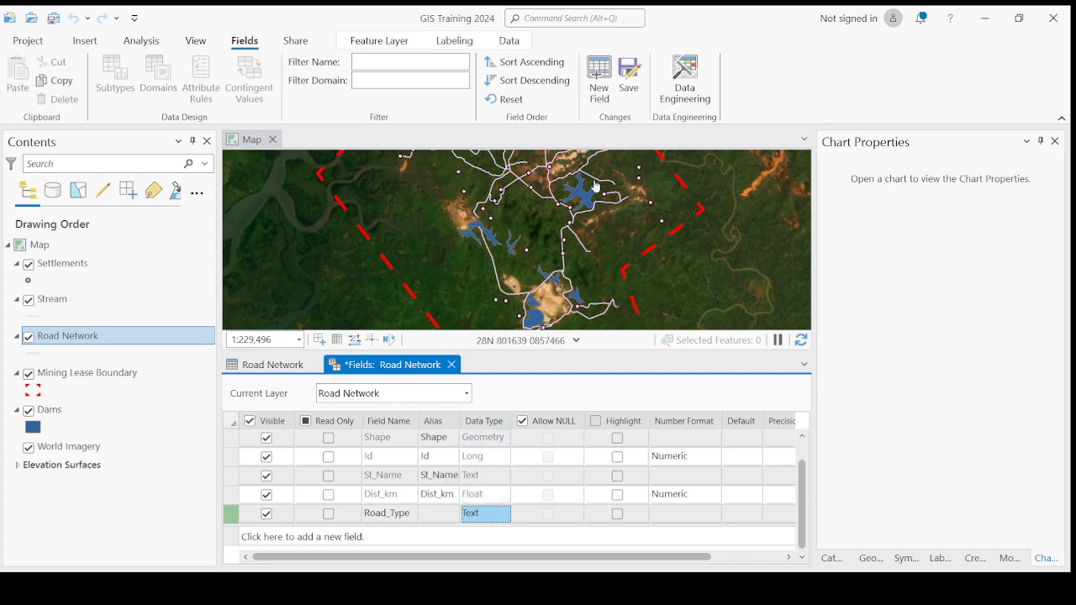
{"action": "left_click", "coordinate": [630, 81]}
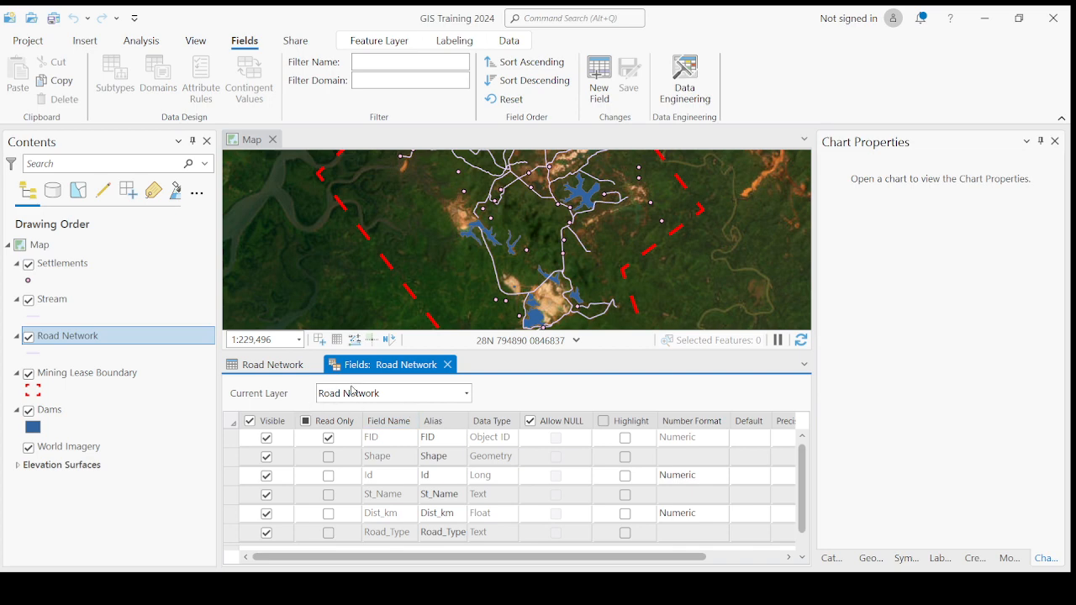
{"action": "left_click", "coordinate": [448, 365]}
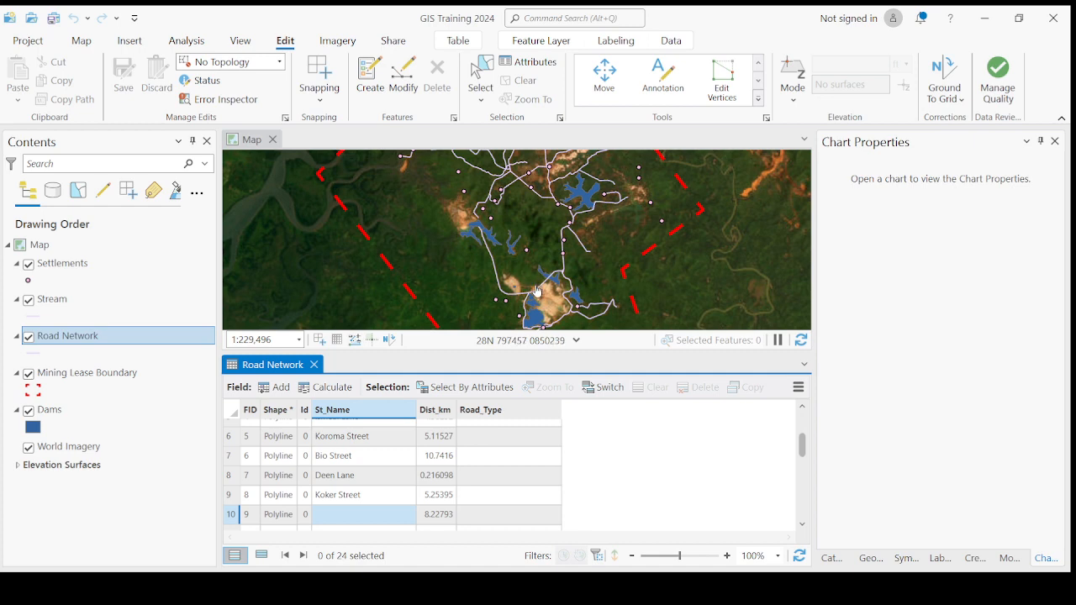
Step: Enter 'George street' as the St_Name for FID 9 and save the edits
{"action": "scroll", "coordinate": [540, 285], "scroll_direction": "down", "scroll_amount": 2}
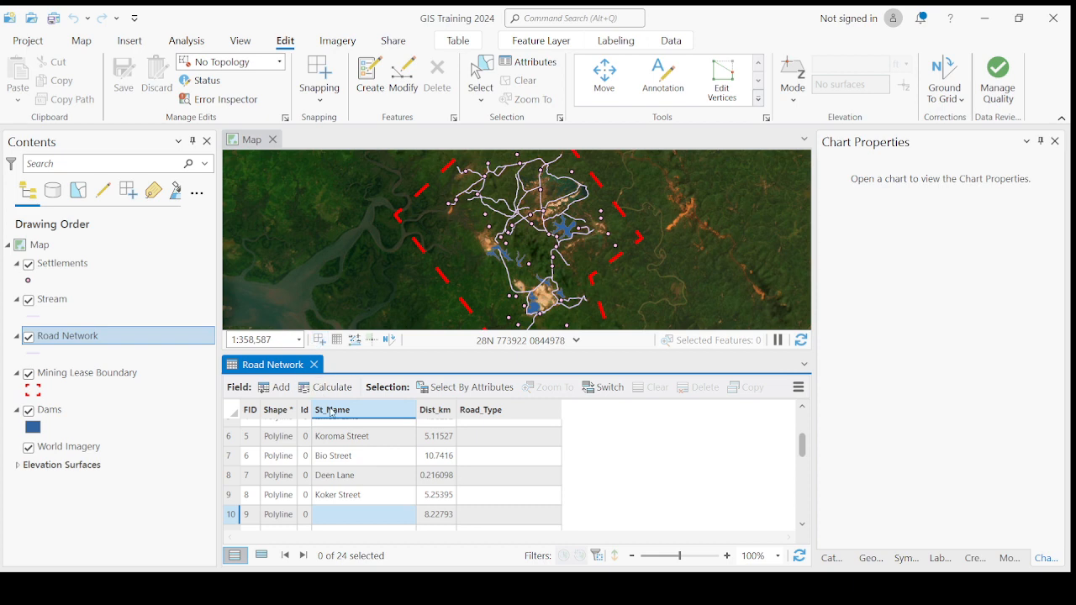
{"action": "left_click", "coordinate": [340, 520]}
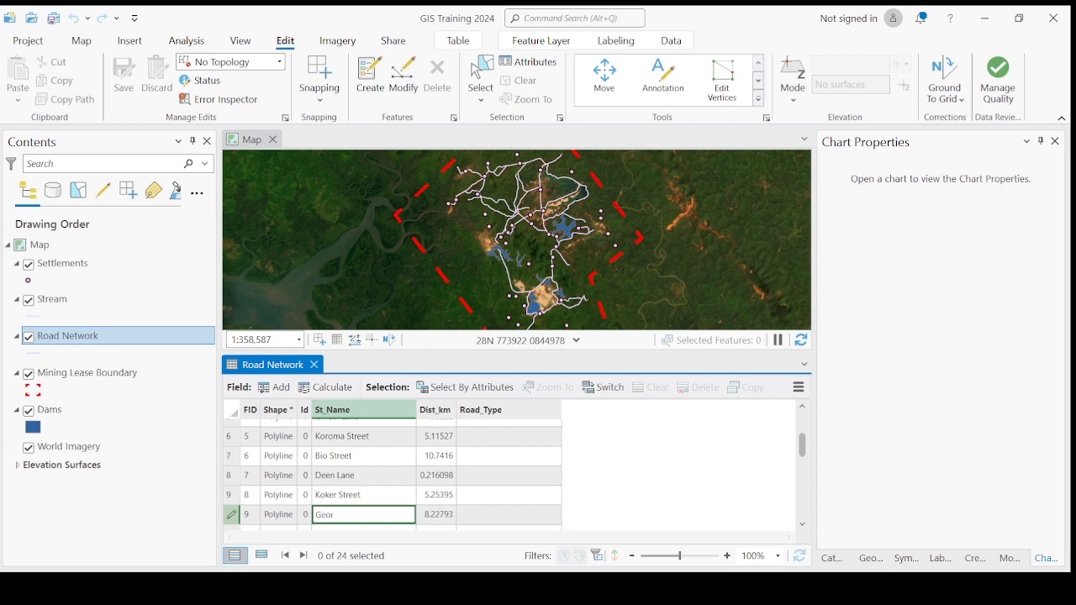
{"action": "type", "text": "George street"}
{"action": "key", "text": "Return"}
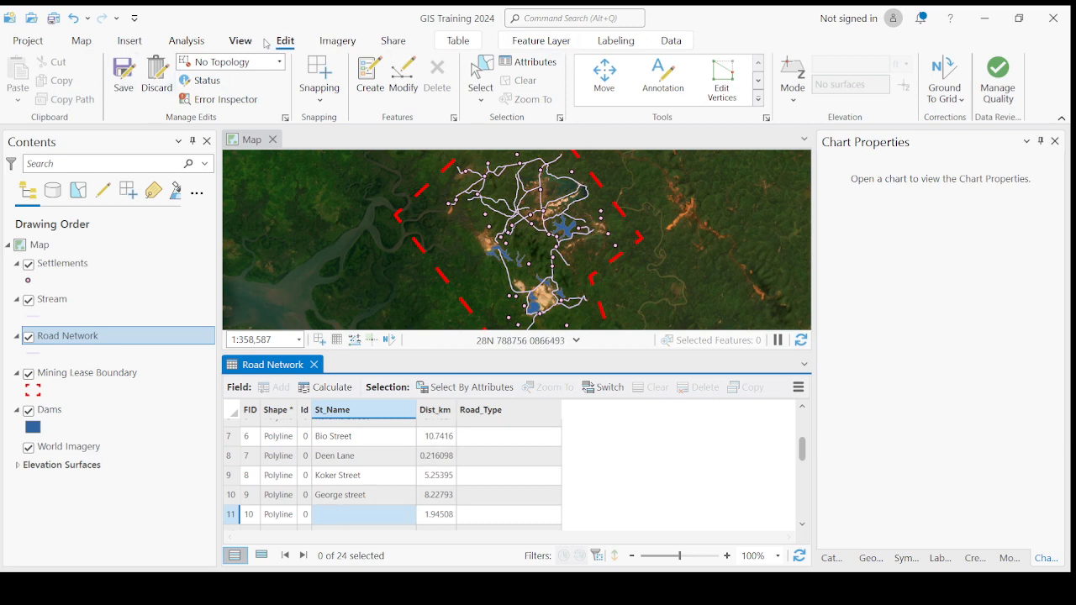
{"action": "left_click", "coordinate": [129, 79]}
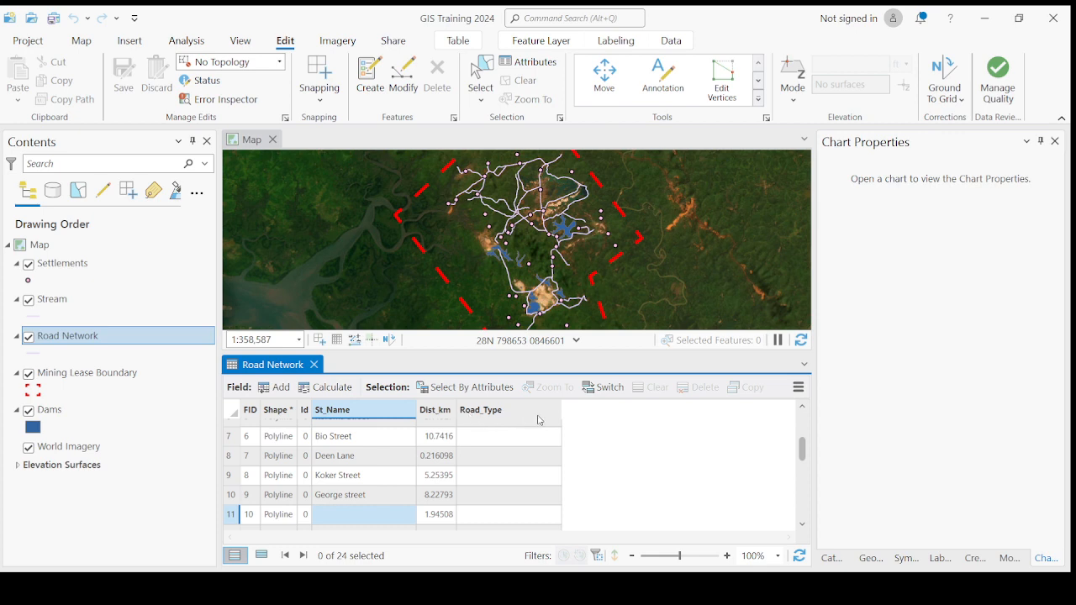
{"action": "left_click", "coordinate": [275, 388]}
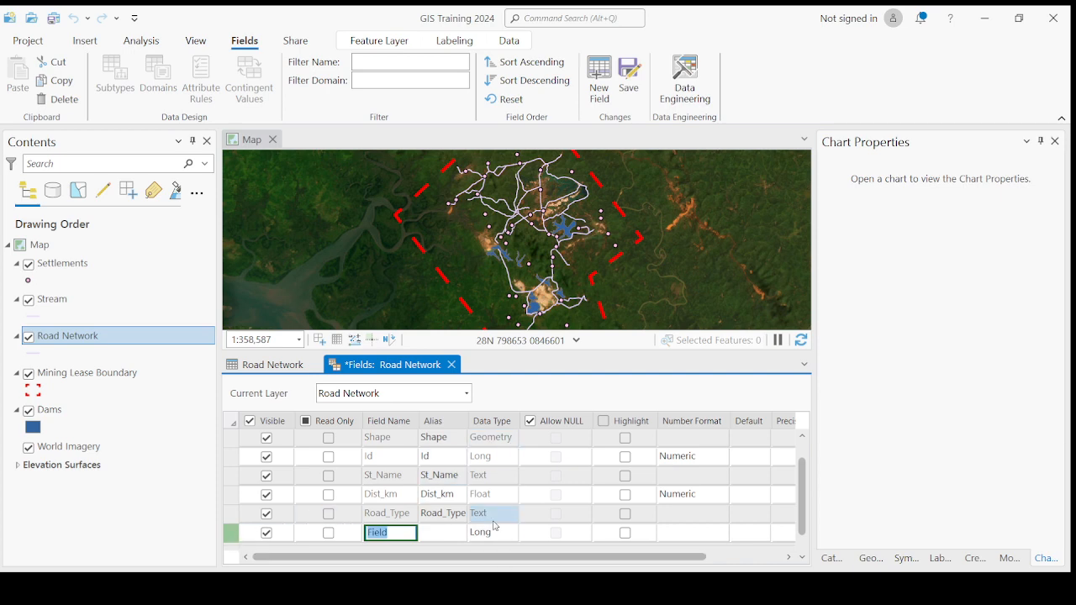
{"action": "left_click", "coordinate": [228, 536]}
{"action": "key", "text": "Delete"}
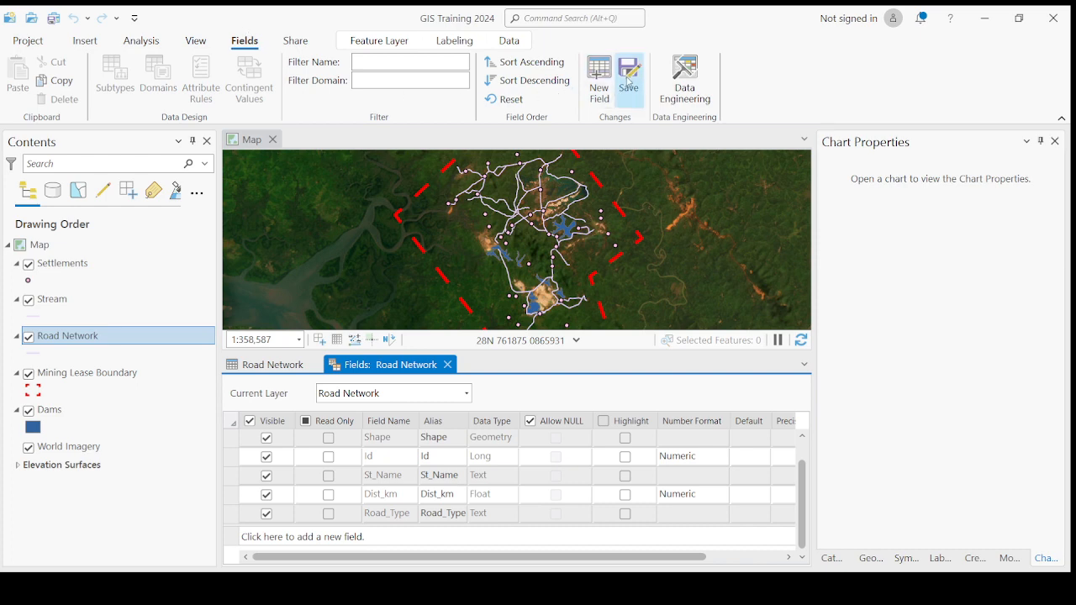
{"action": "left_click", "coordinate": [628, 82]}
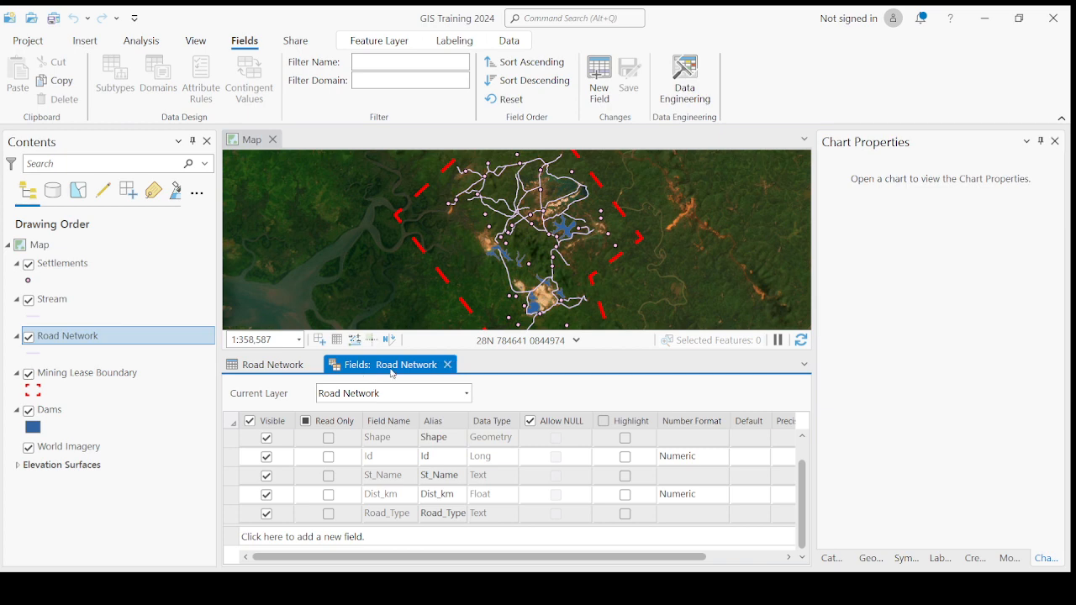
{"action": "left_click", "coordinate": [448, 365]}
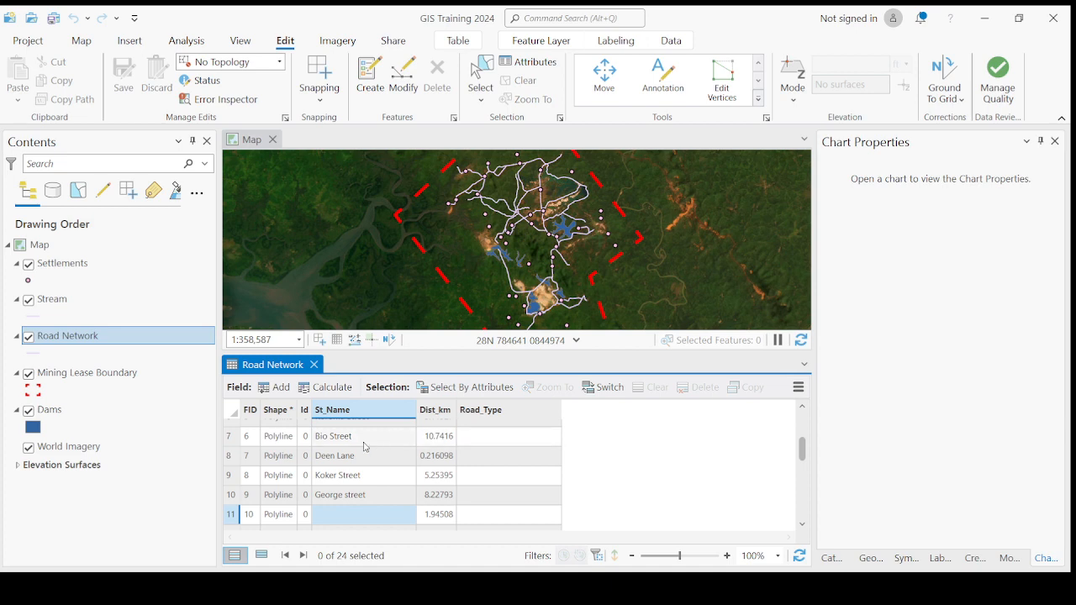
Step: Select the 10.2112 km Water Street road at the top of the table and zoom the map to it
{"action": "scroll", "coordinate": [345, 461], "scroll_direction": "up", "scroll_amount": 2}
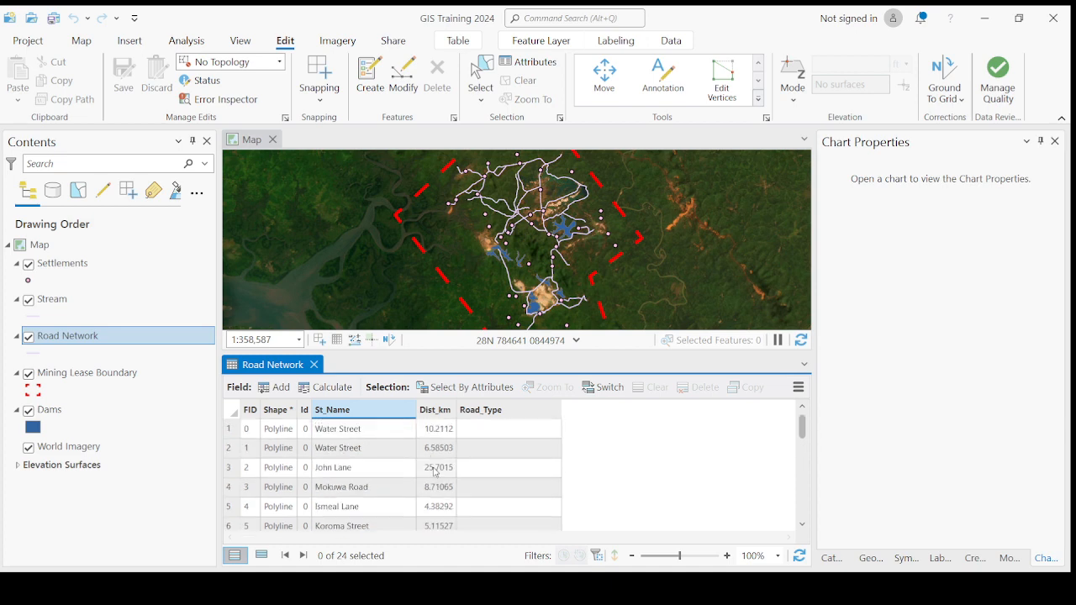
{"action": "double_click", "coordinate": [229, 430]}
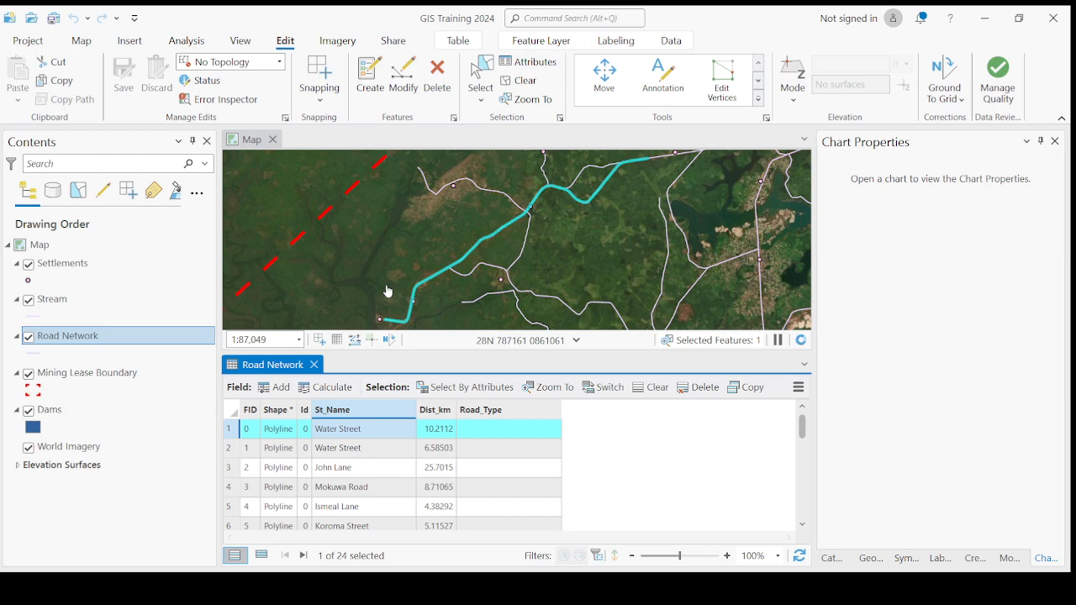
{"action": "left_click", "coordinate": [235, 450]}
{"action": "left_click", "coordinate": [231, 430]}
{"action": "scroll", "coordinate": [569, 240], "scroll_direction": "down", "scroll_amount": 2}
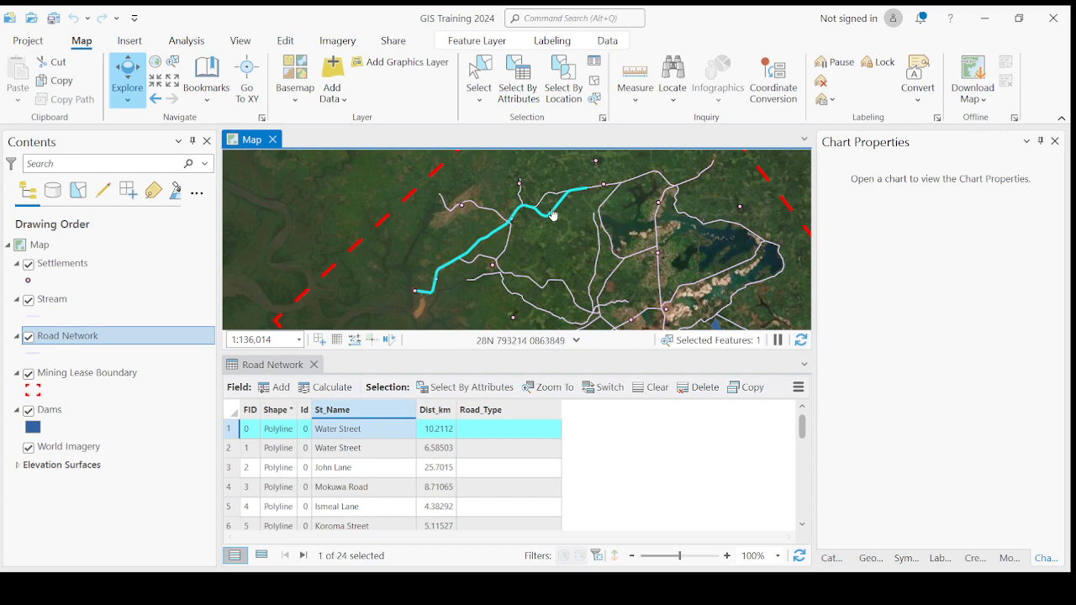
{"action": "scroll", "coordinate": [554, 215], "scroll_direction": "up", "scroll_amount": 3}
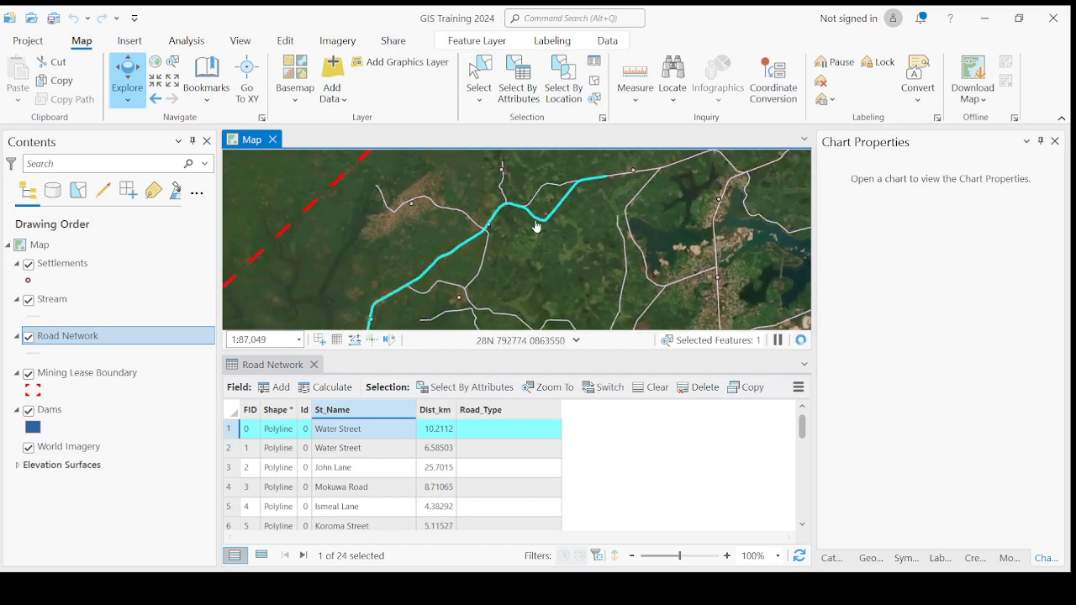
Step: Set Road_Type to Tarred road for the first Water Street and Untarred road for the second
{"action": "double_click", "coordinate": [511, 434]}
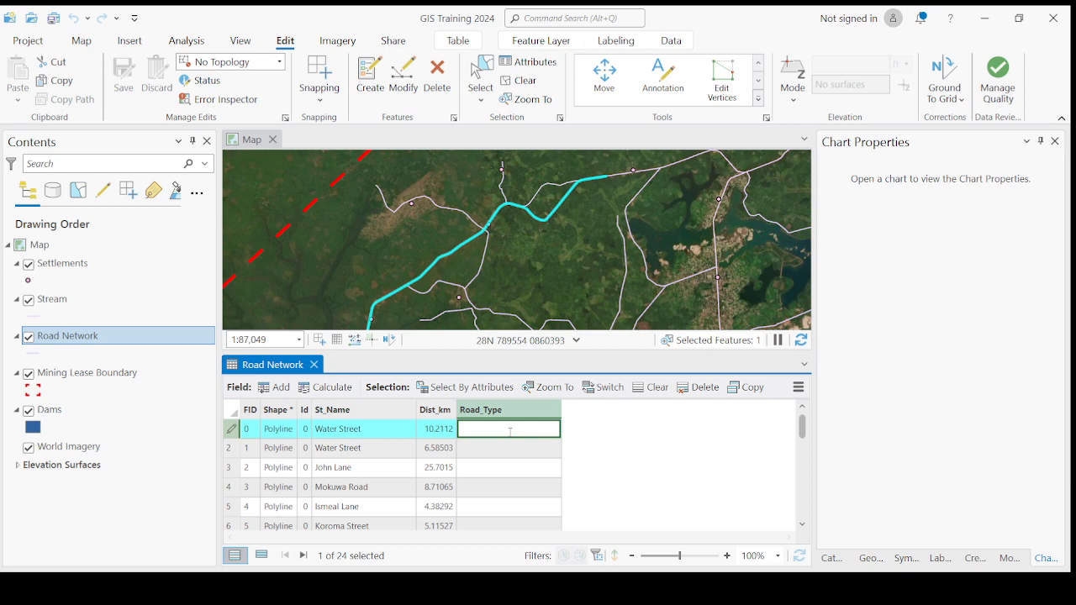
{"action": "type", "text": "Tarred road"}
{"action": "key", "text": "Return"}
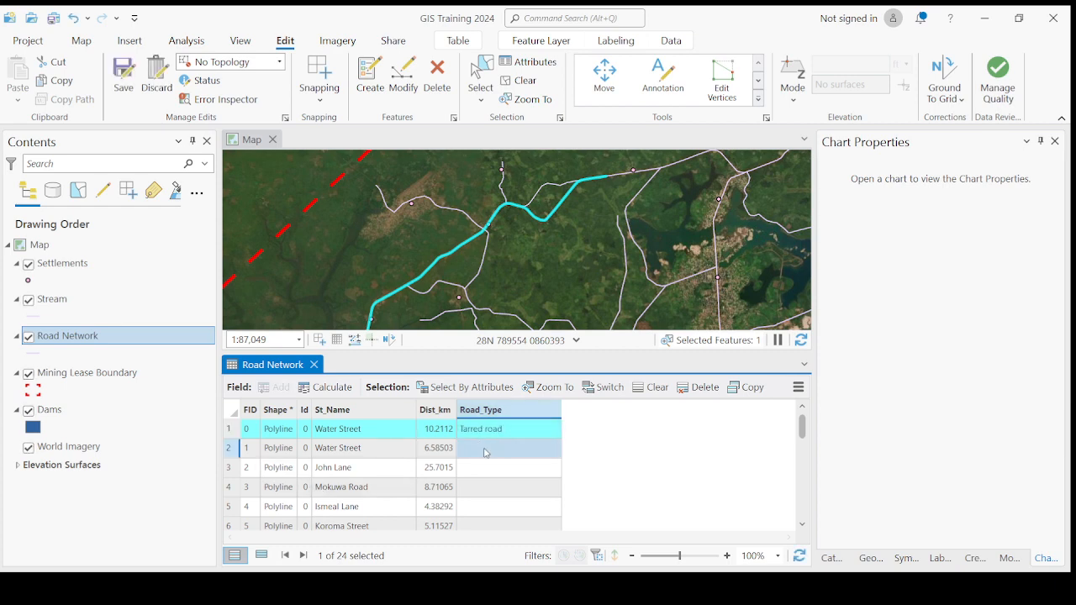
{"action": "double_click", "coordinate": [486, 449]}
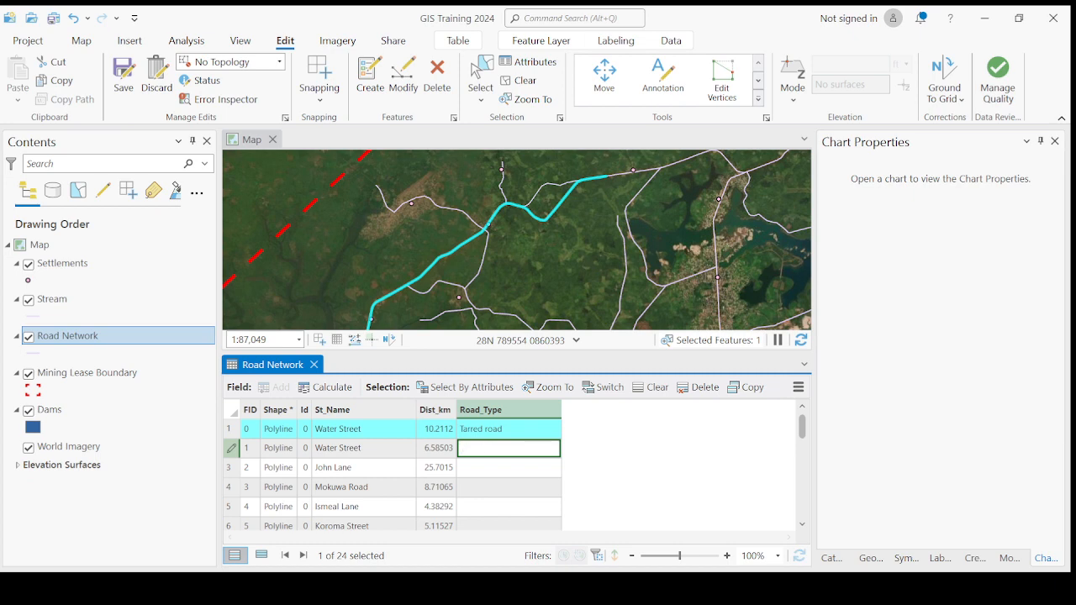
{"action": "left_click", "coordinate": [236, 451]}
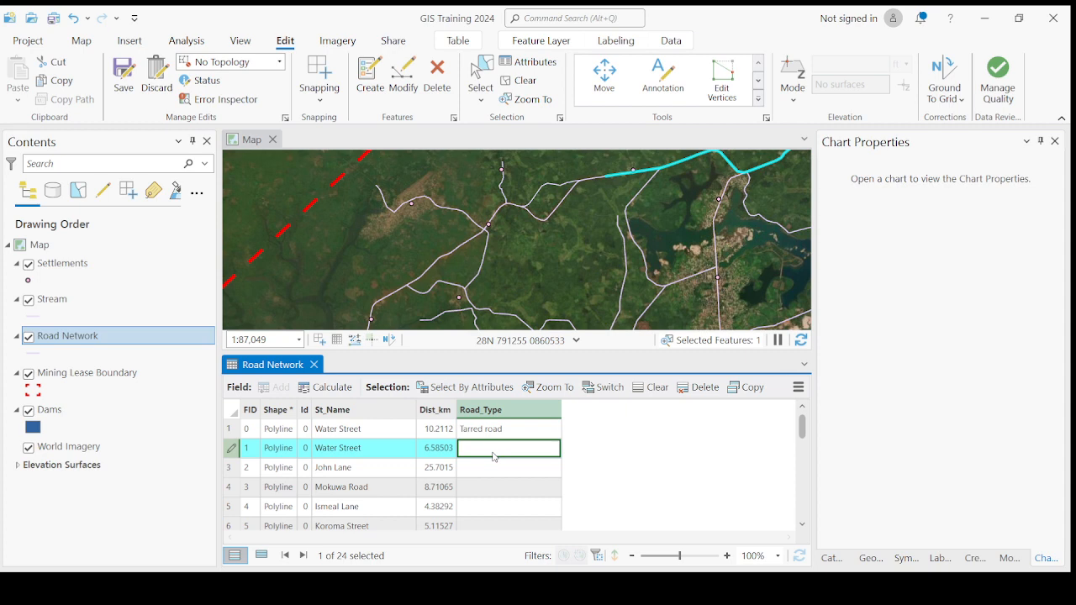
{"action": "type", "text": "Untarred road"}
{"action": "key", "text": "Return"}
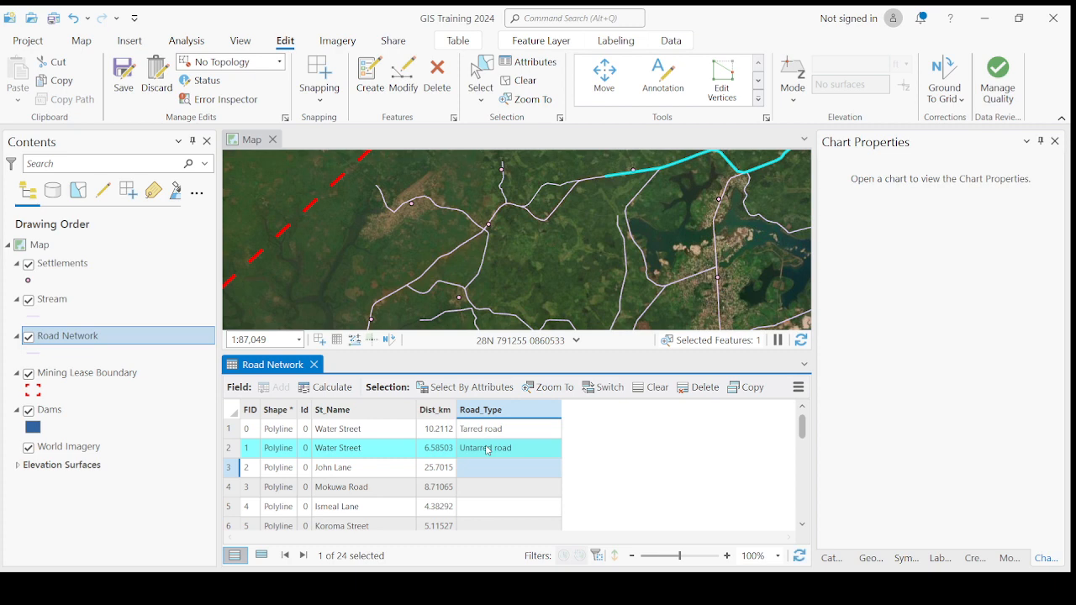
Step: Zoom to John Lane and set its Road_Type to Tarred road
{"action": "double_click", "coordinate": [240, 471]}
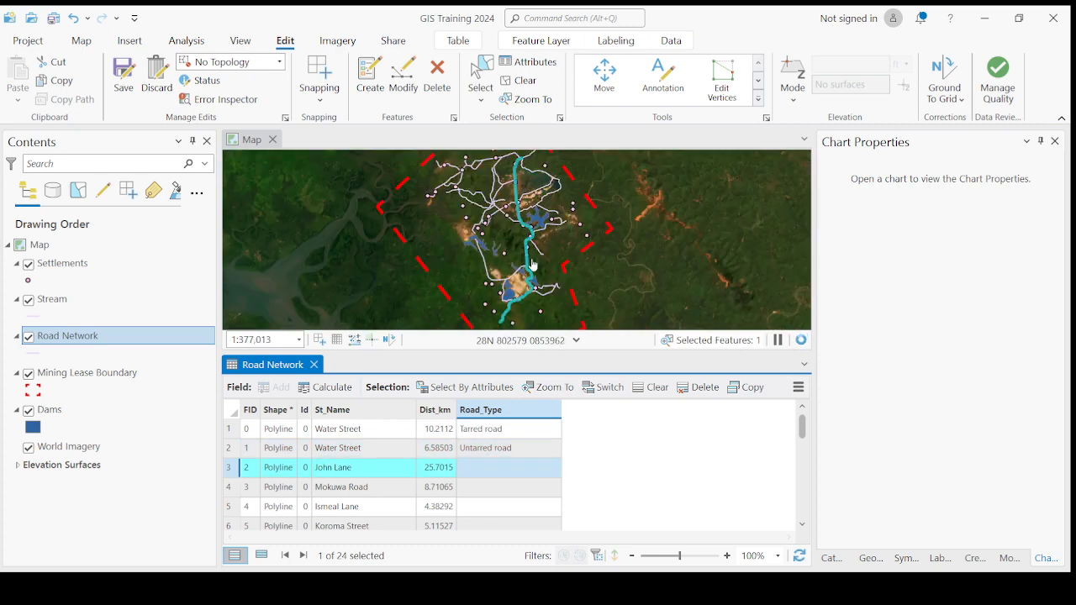
{"action": "left_click", "coordinate": [471, 466]}
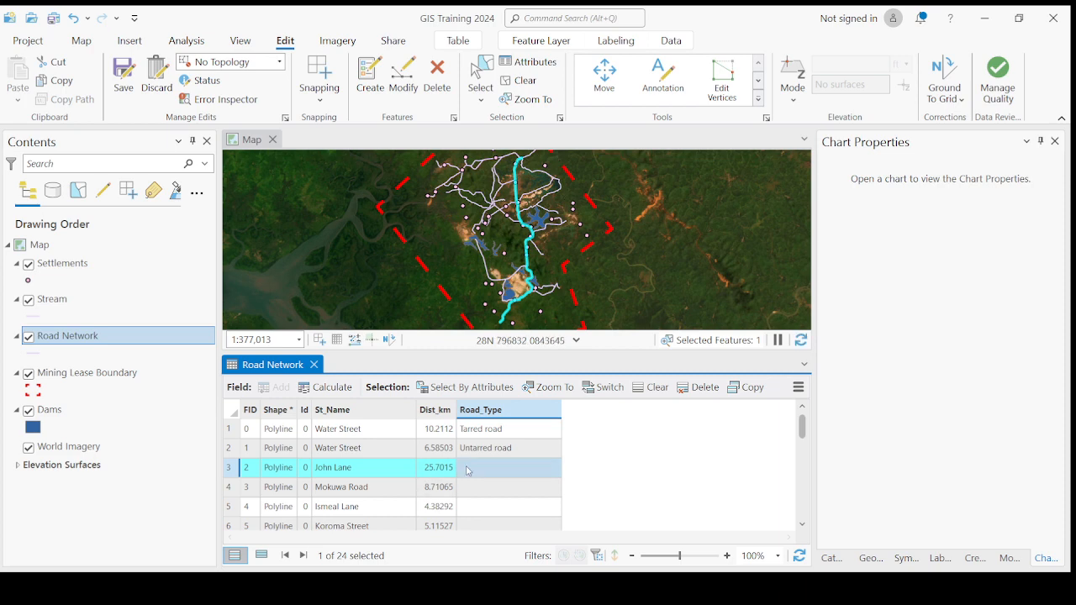
{"action": "left_click", "coordinate": [471, 467]}
{"action": "type", "text": "Ta"}
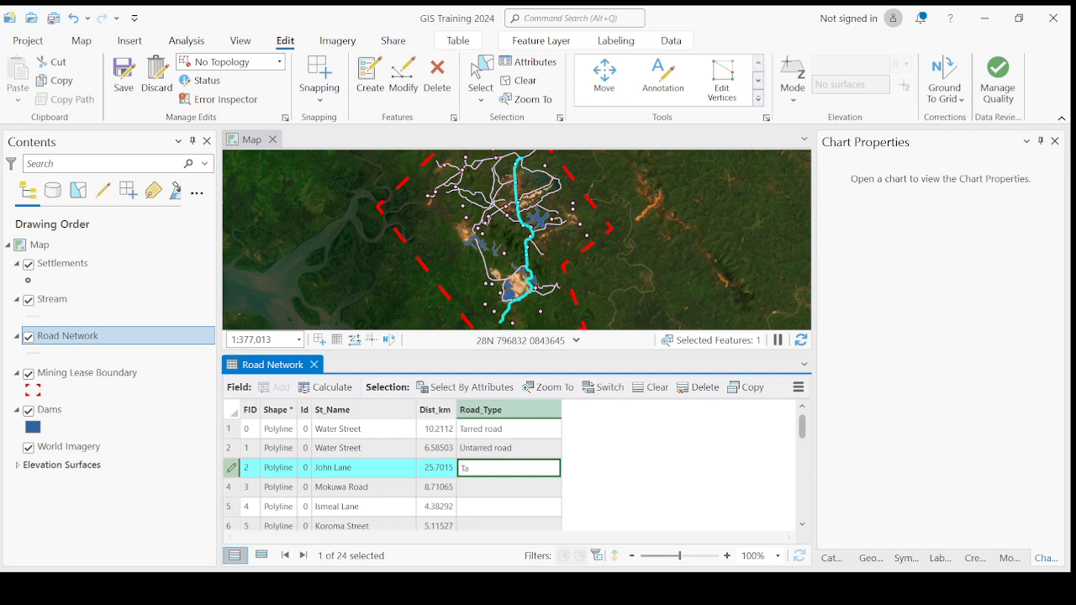
{"action": "type", "text": "d road"}
{"action": "key", "text": "Return"}
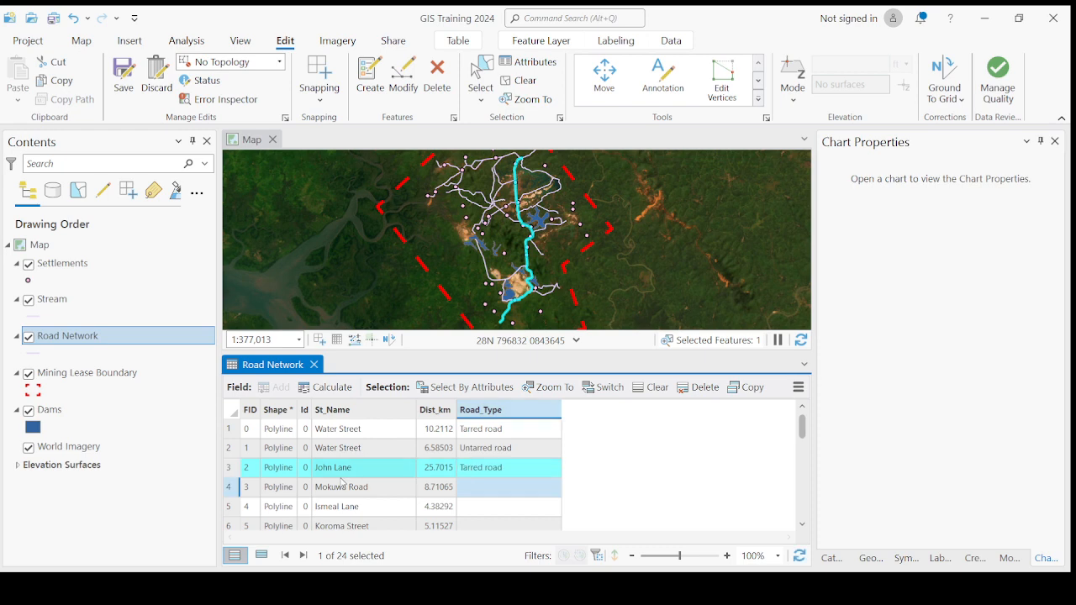
Step: Zoom to Mokuwa Road and begin entering Untarred in its Road_Type
{"action": "double_click", "coordinate": [227, 487]}
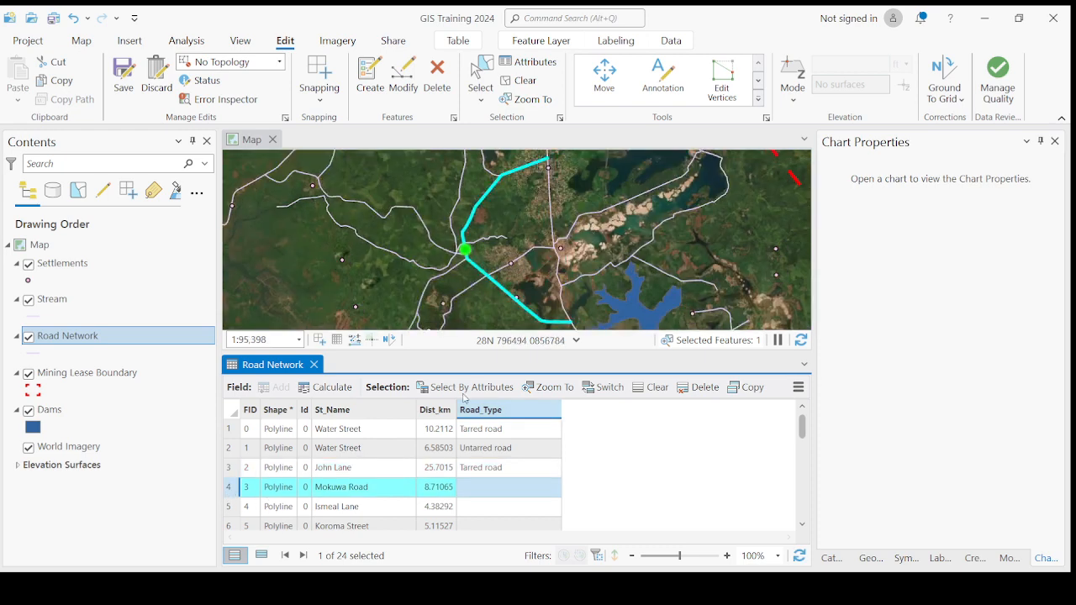
{"action": "left_click", "coordinate": [474, 488]}
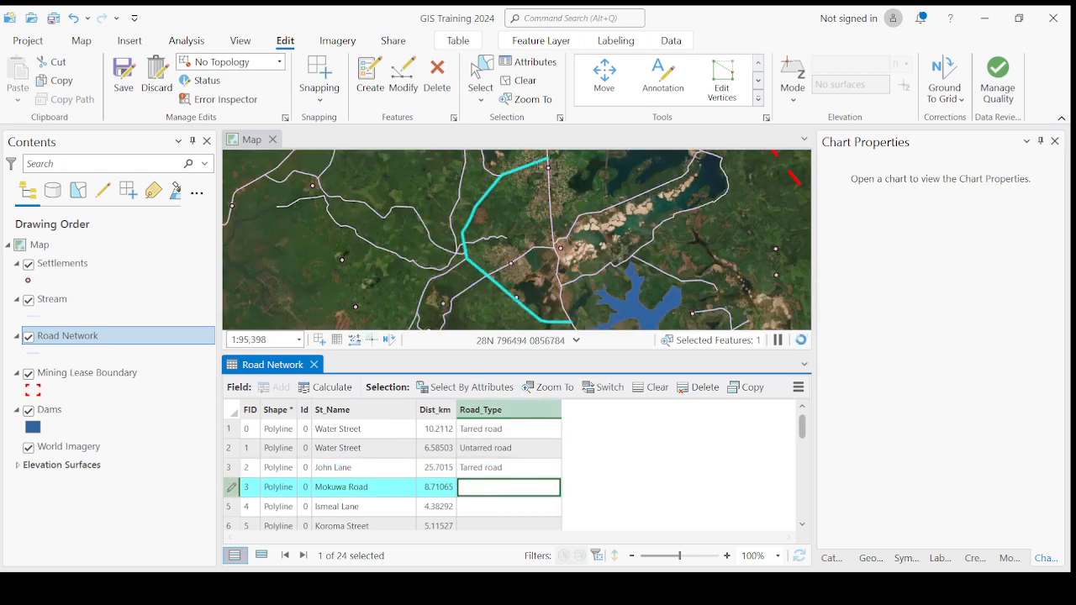
{"action": "type", "text": "Untarred"}
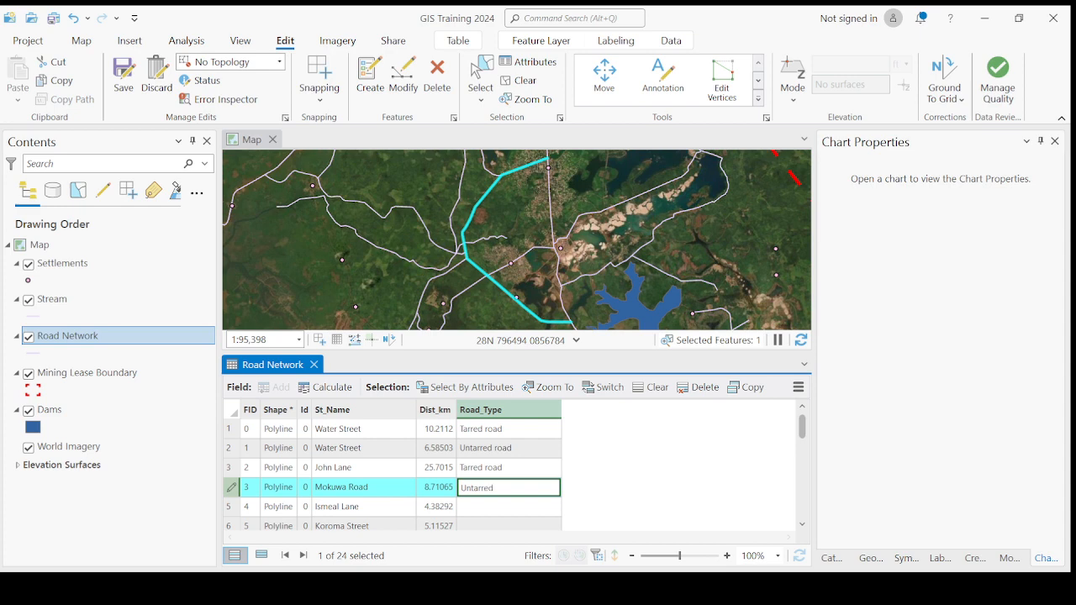
Step: Commit Untarred for Mokuwa Road, then re-edit the cell and append 'ro' to make 'Untarred road'
{"action": "key", "text": "Return"}
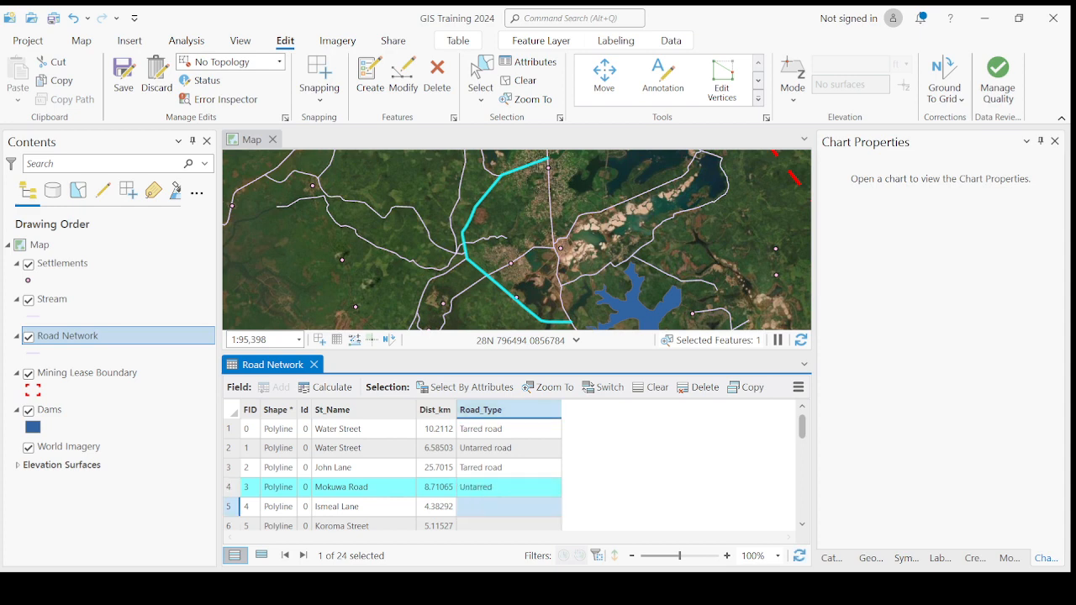
{"action": "scroll", "coordinate": [485, 497], "scroll_direction": "down", "scroll_amount": 3}
{"action": "scroll", "coordinate": [485, 497], "scroll_direction": "up", "scroll_amount": 2}
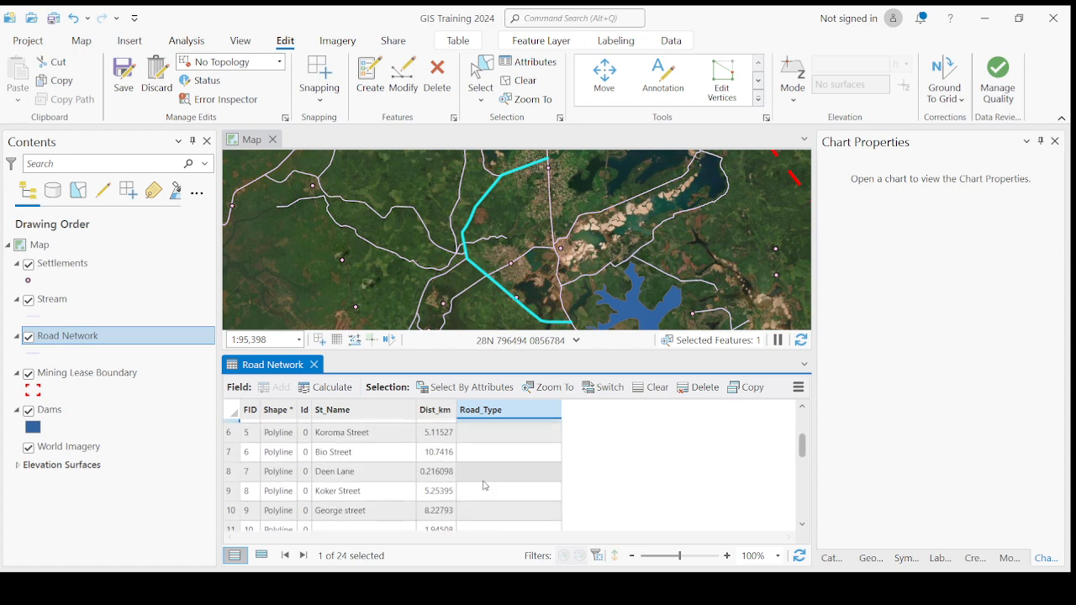
{"action": "scroll", "coordinate": [479, 504], "scroll_direction": "up", "scroll_amount": 2}
{"action": "left_click", "coordinate": [493, 490]}
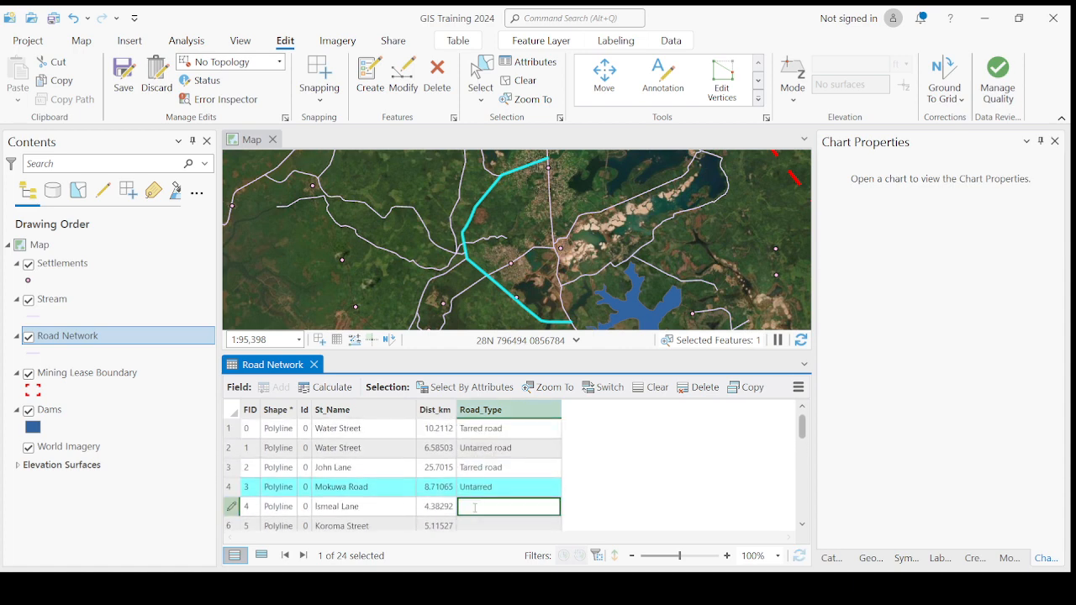
{"action": "left_click", "coordinate": [496, 489]}
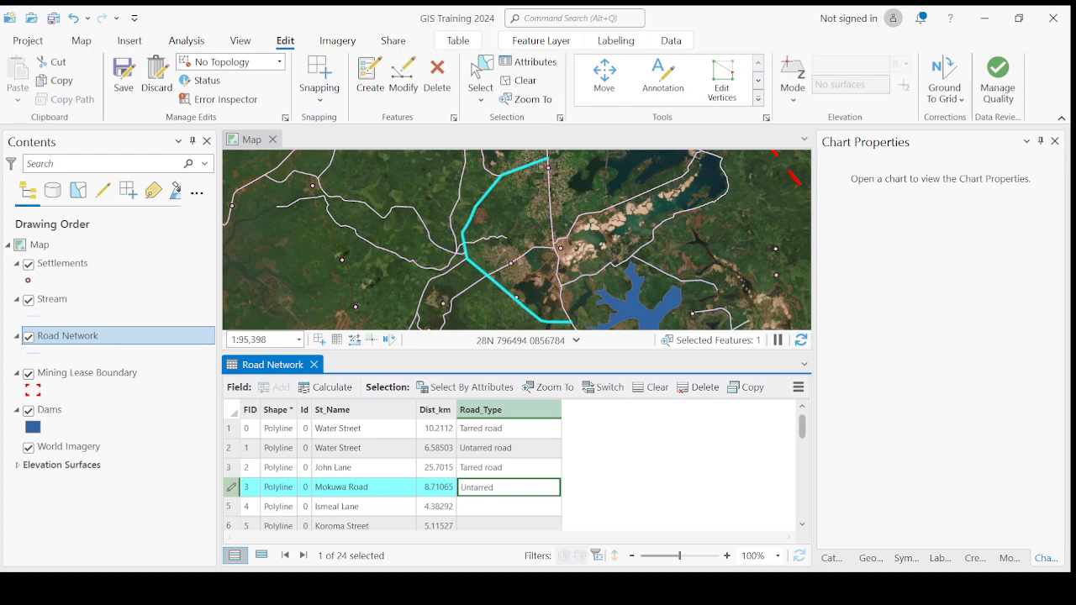
{"action": "type", "text": "road"}
{"action": "key", "text": "Return"}
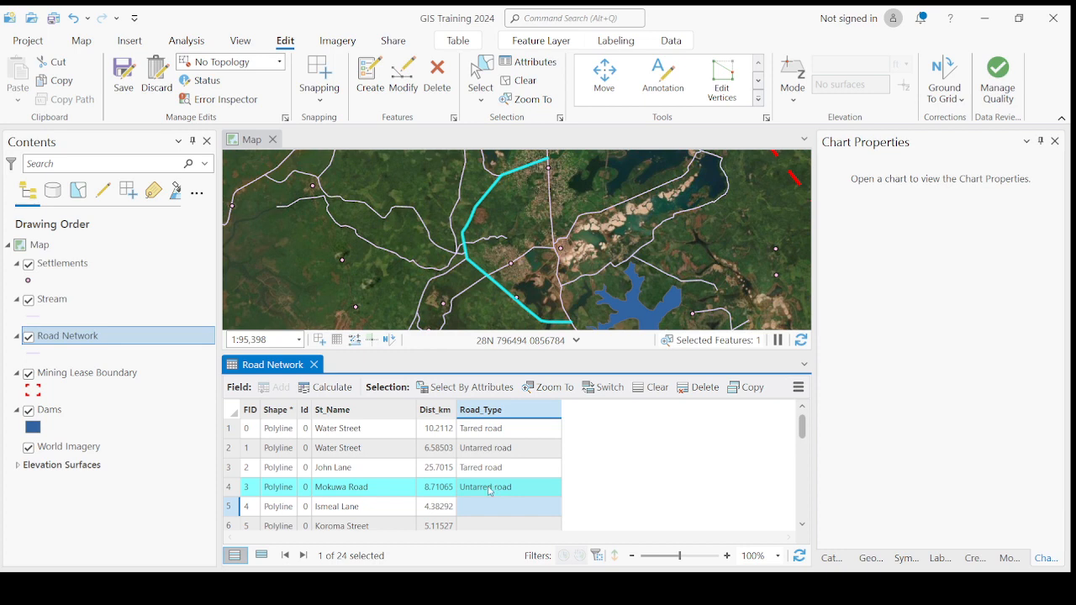
Step: Set Road_Type to Untarred road for Ismeal Lane and Koroma Street
{"action": "left_click", "coordinate": [229, 507]}
{"action": "scroll", "coordinate": [499, 447], "scroll_direction": "down", "scroll_amount": 2}
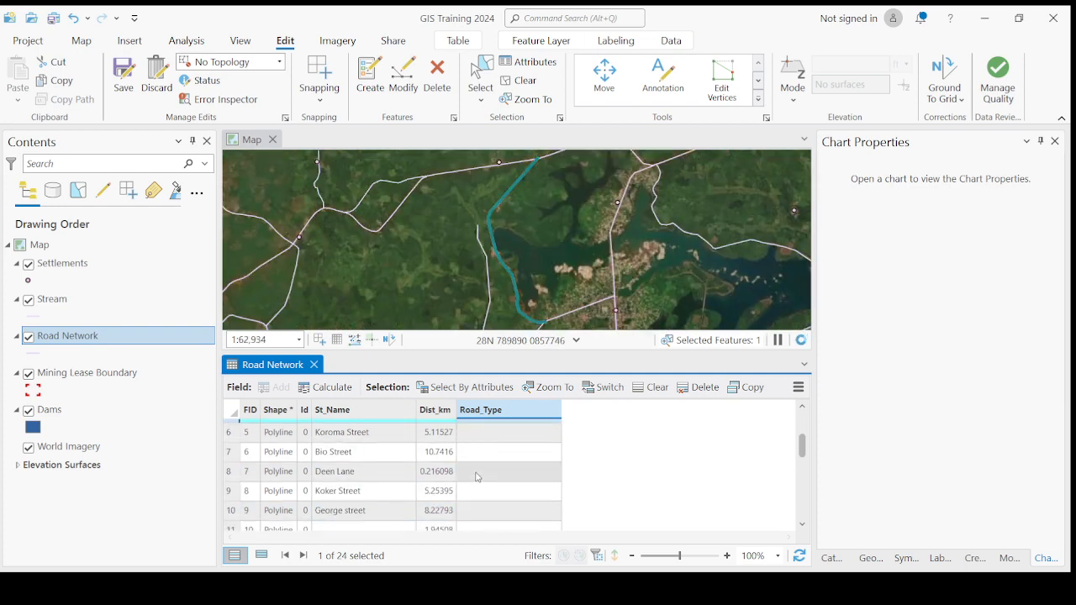
{"action": "scroll", "coordinate": [479, 469], "scroll_direction": "up", "scroll_amount": 2}
{"action": "left_click", "coordinate": [487, 508]}
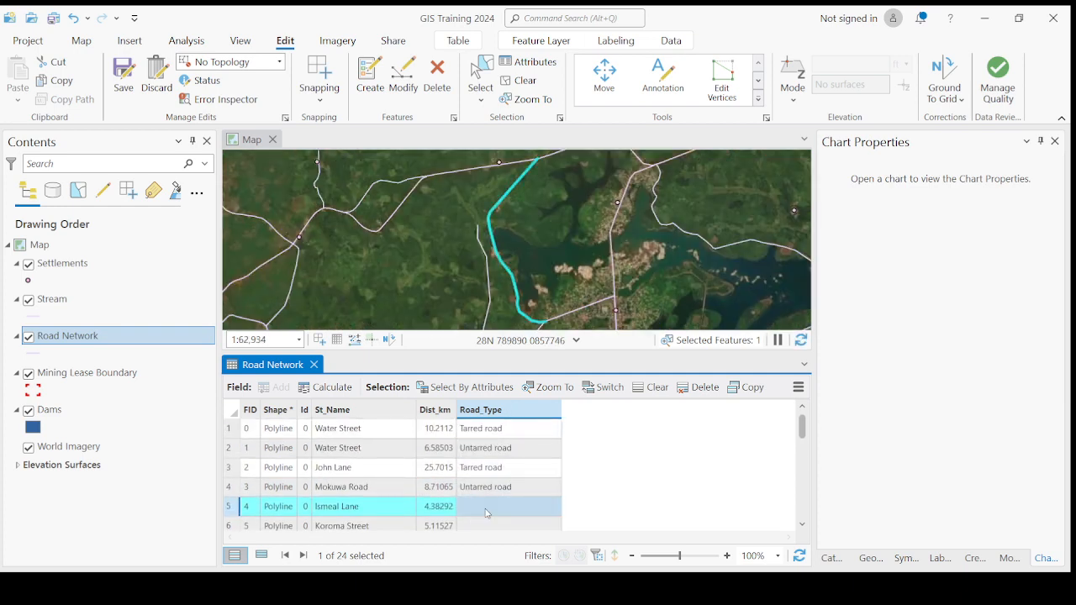
{"action": "left_click", "coordinate": [487, 508]}
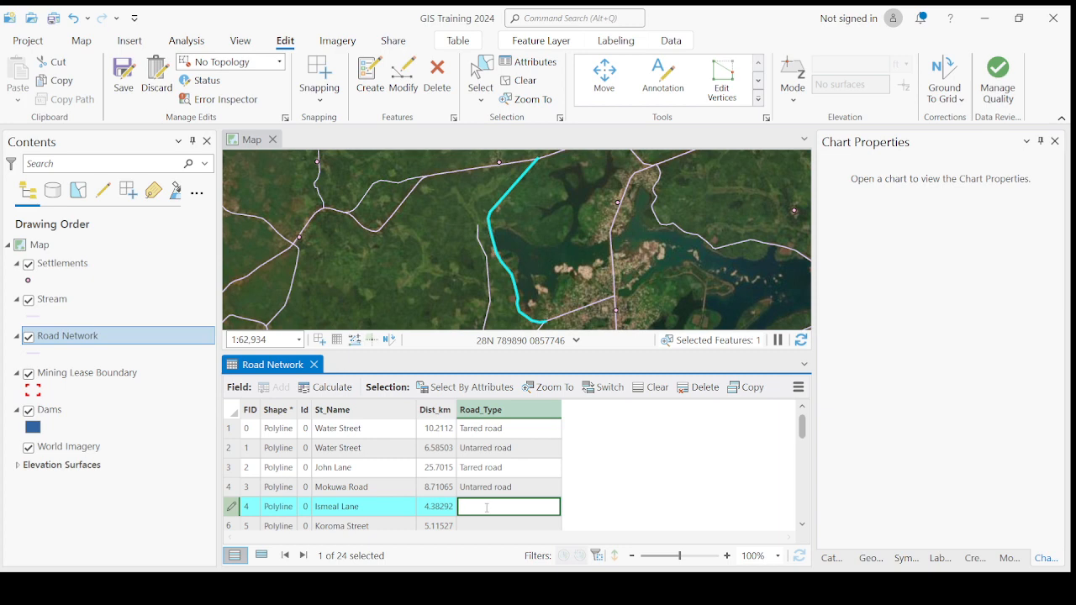
{"action": "type", "text": "Untarred road"}
{"action": "key", "text": "Return"}
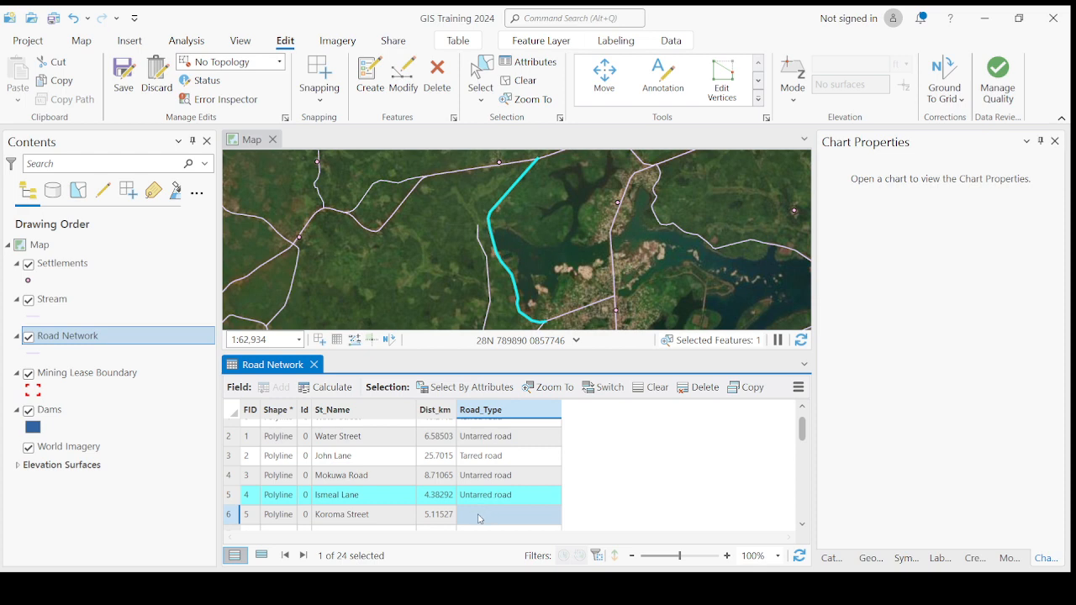
{"action": "left_click", "coordinate": [479, 517]}
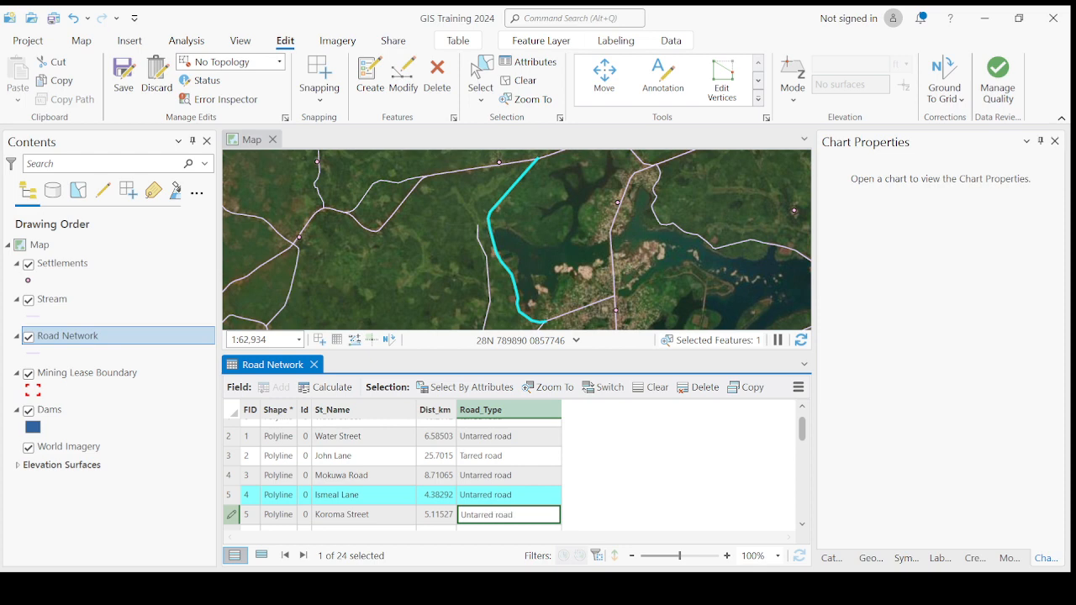
{"action": "key", "text": "Return"}
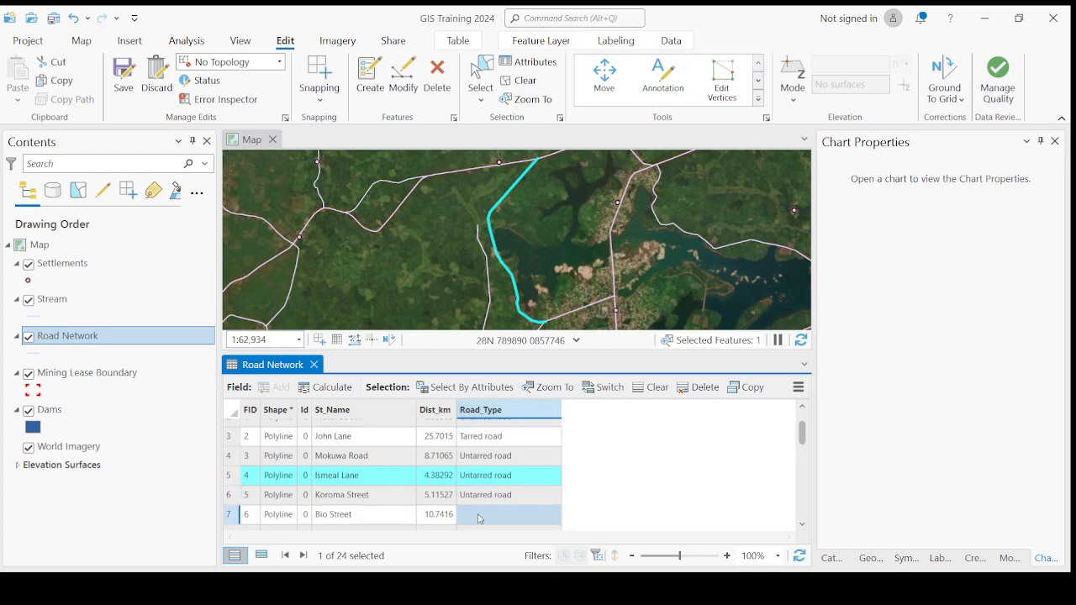
Step: Set Bio Street's Road_Type to Untarred road and Deen Lane's to Tarred road
{"action": "left_click", "coordinate": [479, 517]}
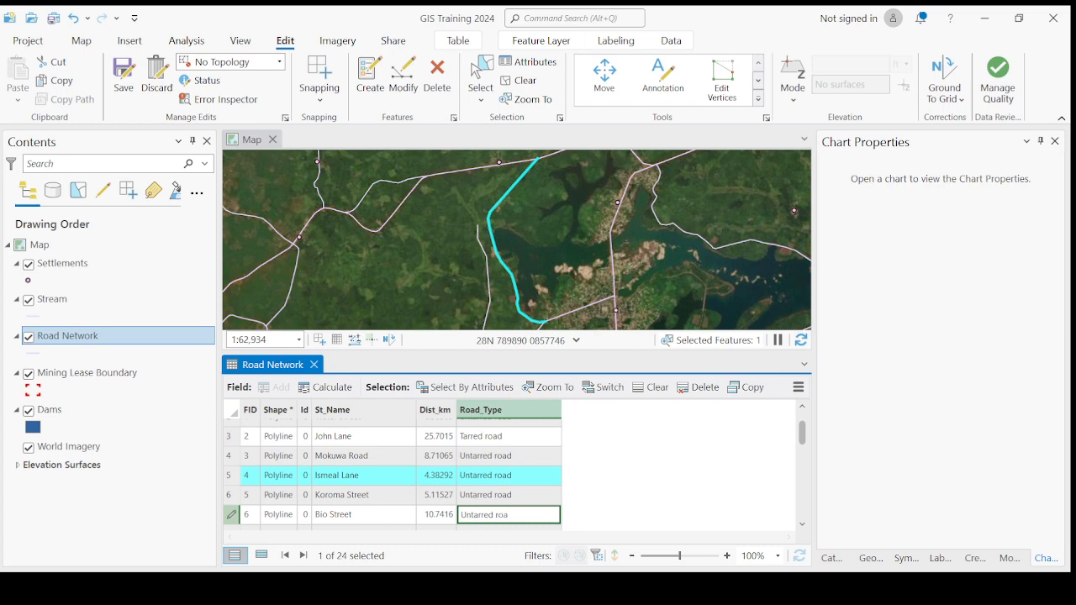
{"action": "type", "text": "Untarred road"}
{"action": "key", "text": "Return"}
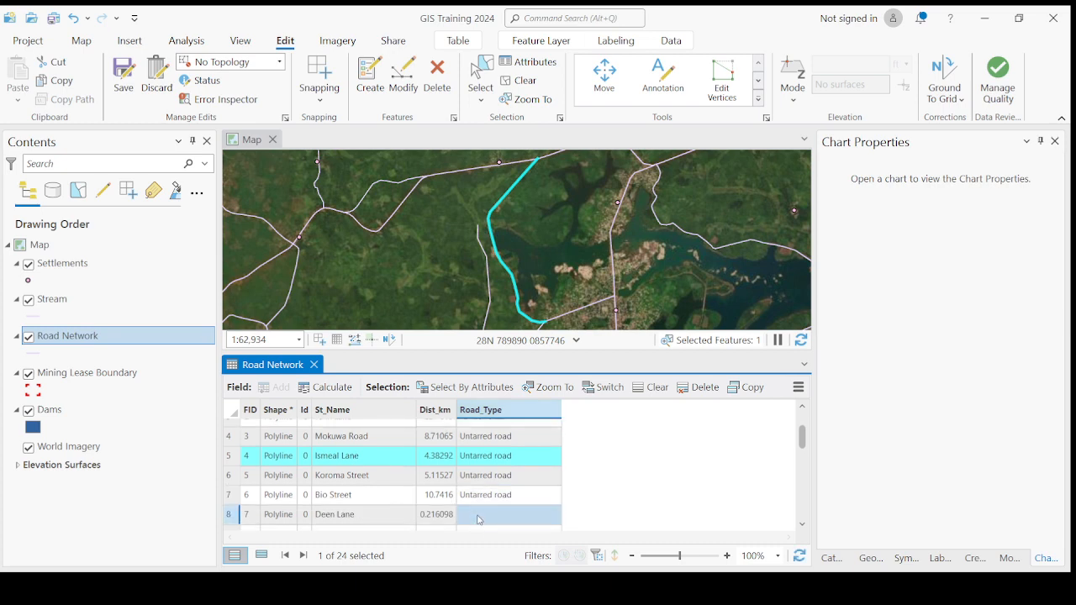
{"action": "left_click", "coordinate": [479, 518]}
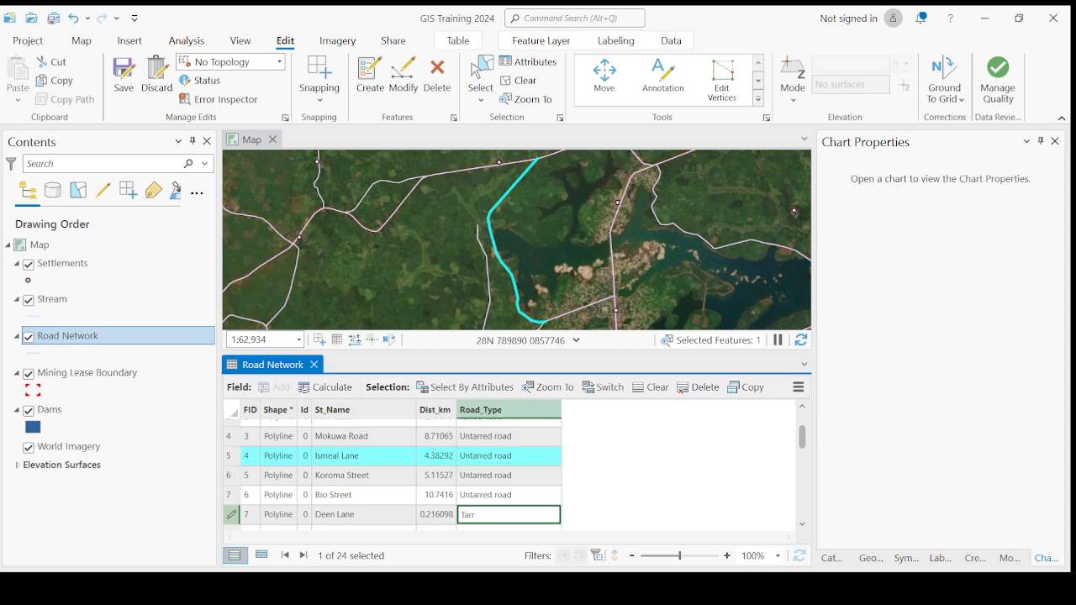
{"action": "scroll", "coordinate": [483, 521], "scroll_direction": "up", "scroll_amount": 1}
{"action": "scroll", "coordinate": [485, 519], "scroll_direction": "down", "scroll_amount": 1}
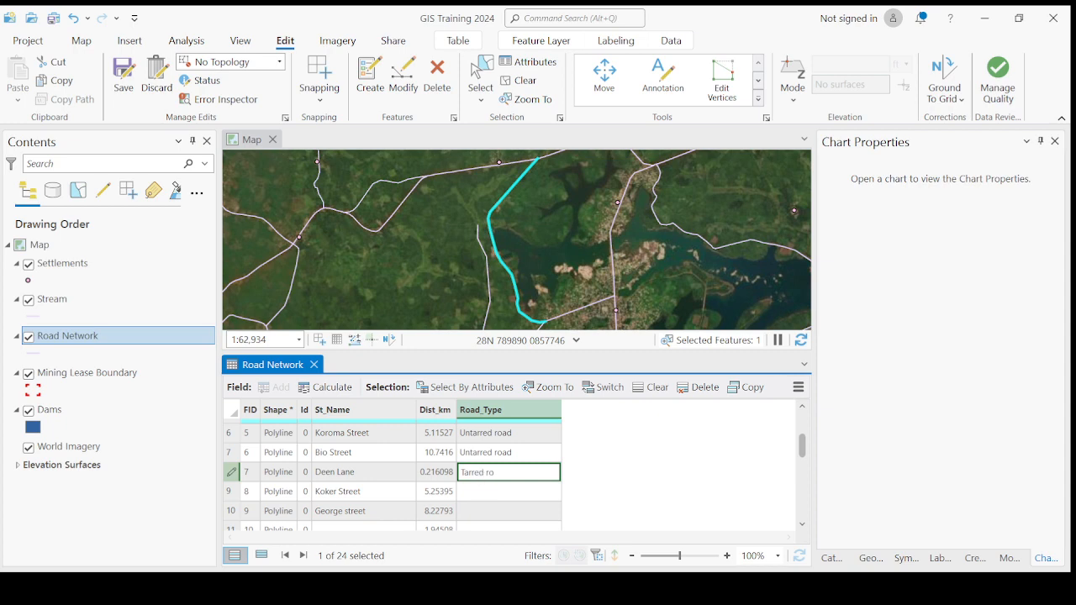
{"action": "key", "text": "Return"}
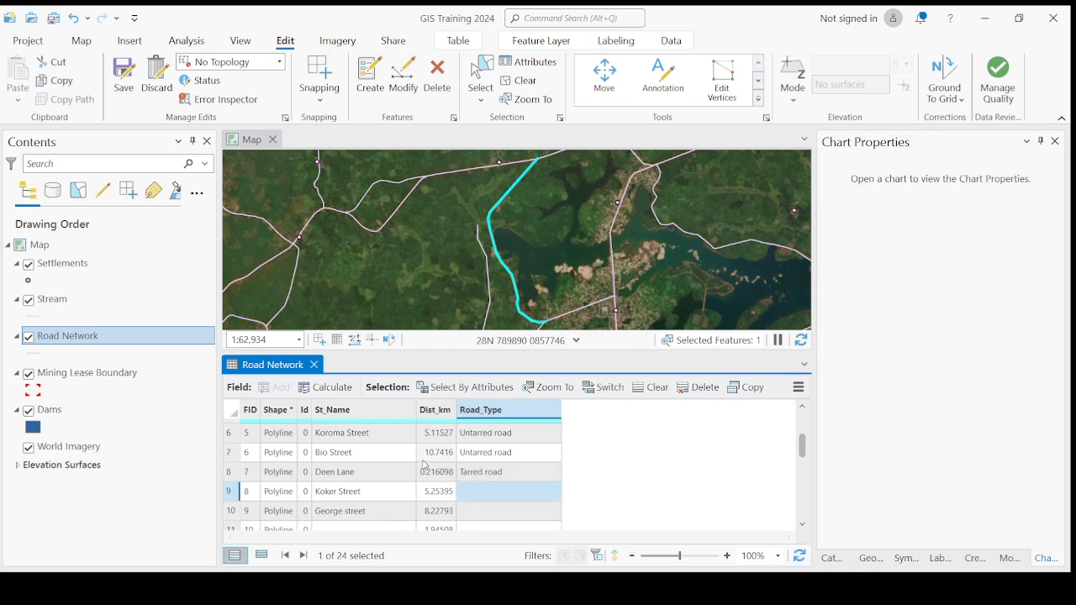
{"action": "left_click", "coordinate": [122, 78]}
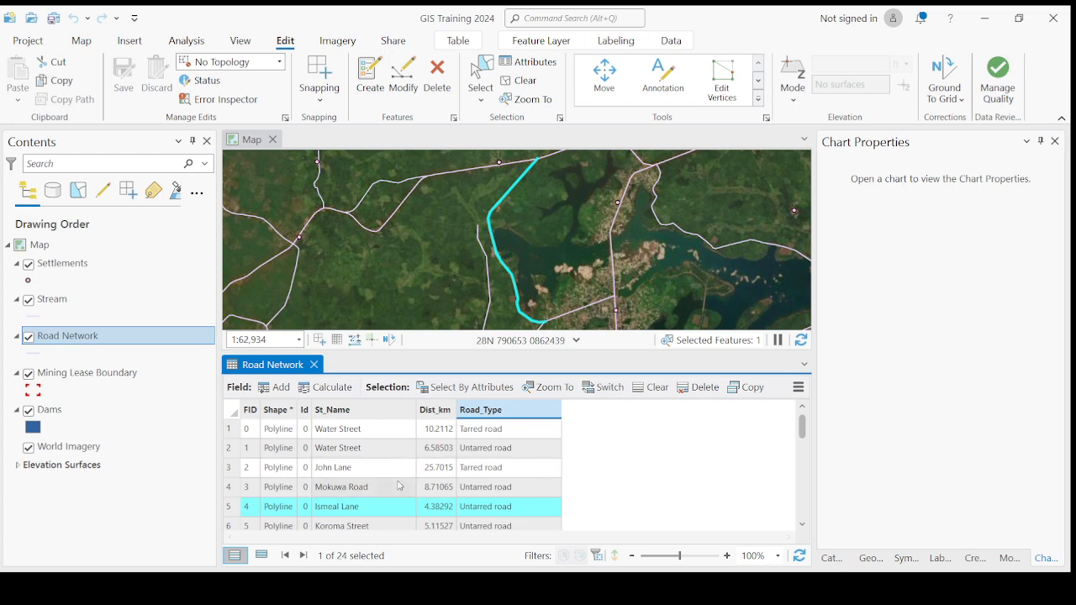
{"action": "left_click", "coordinate": [72, 264]}
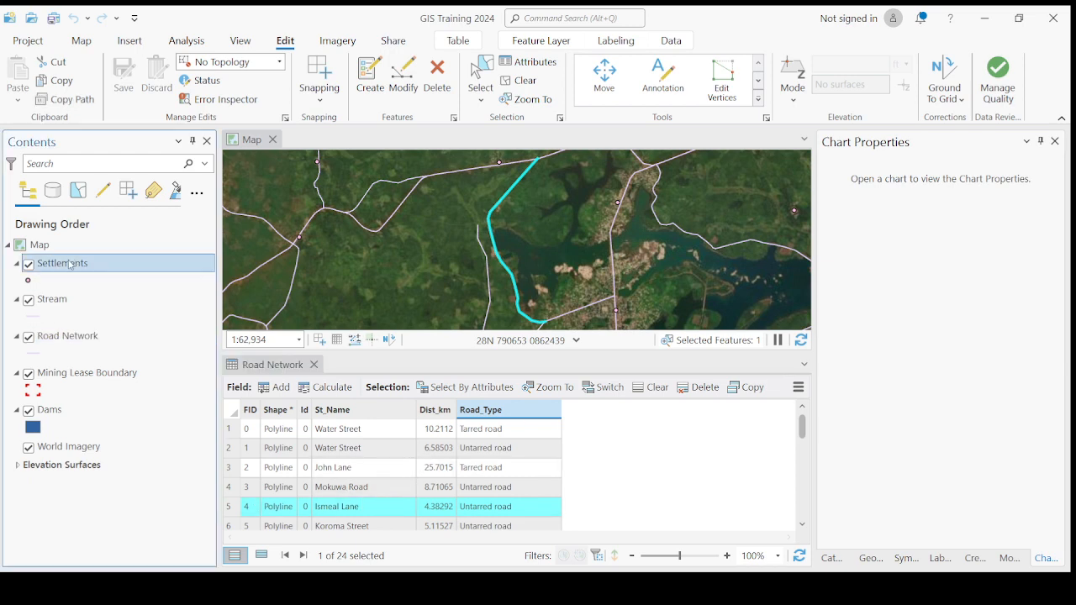
{"action": "key", "text": "ctrl+t"}
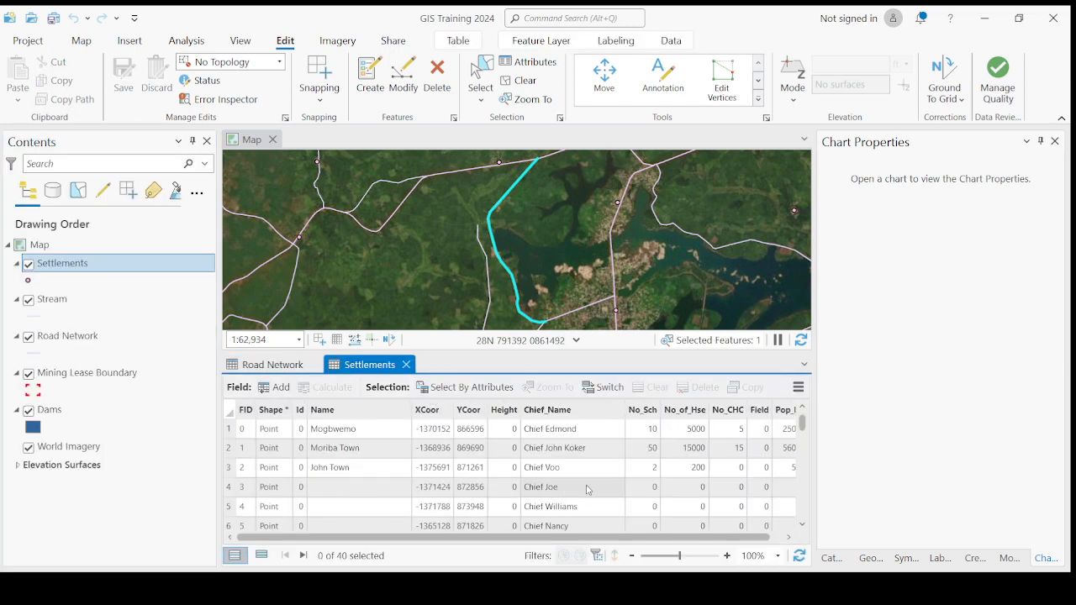
{"action": "left_click", "coordinate": [53, 337]}
{"action": "key", "text": "ctrl+t"}
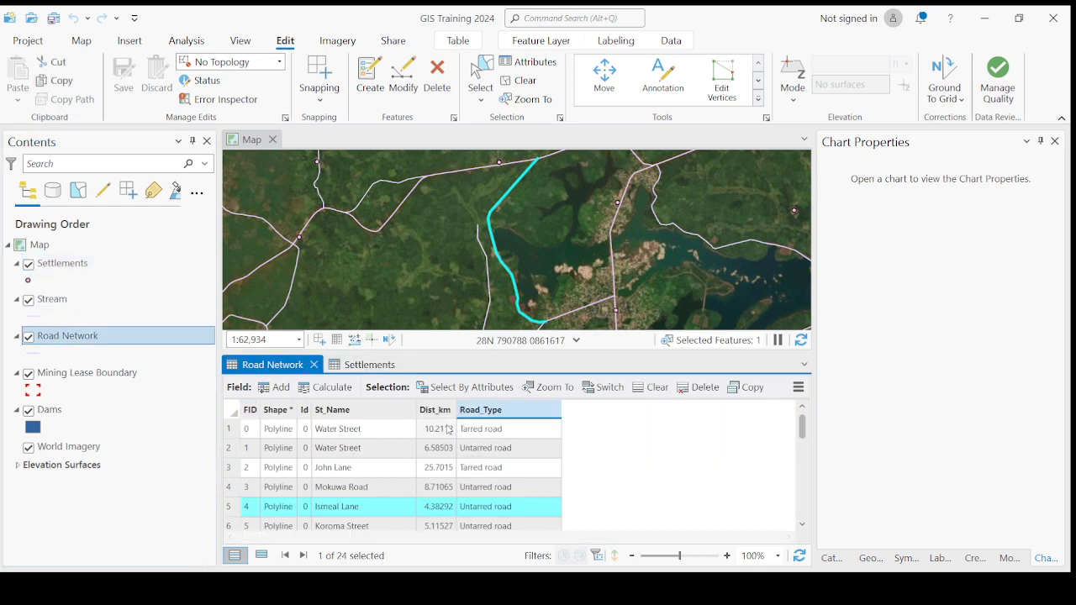
{"action": "left_click", "coordinate": [234, 417]}
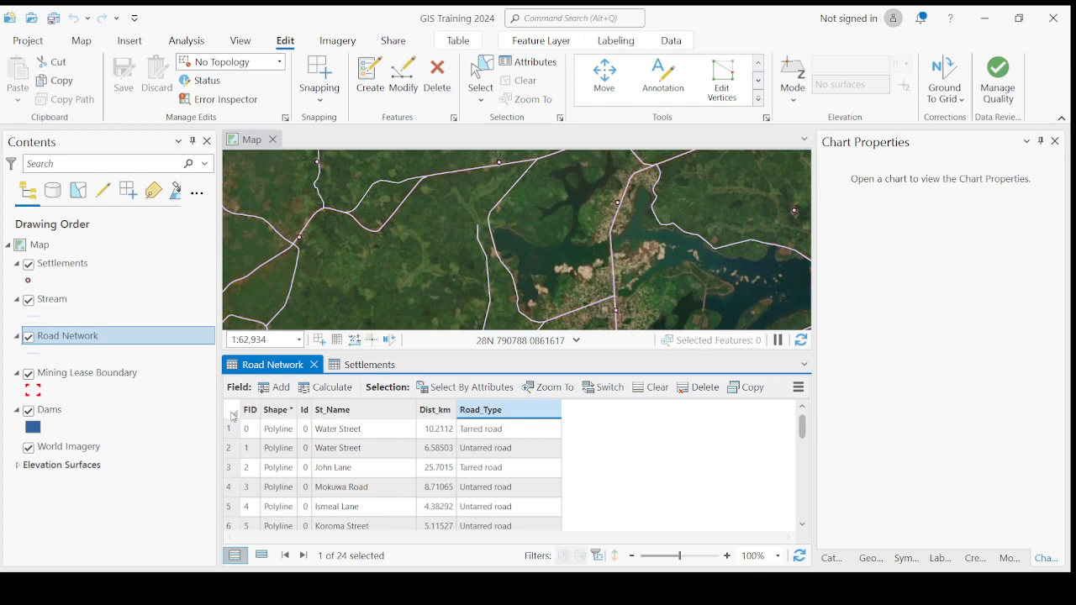
{"action": "scroll", "coordinate": [516, 459], "scroll_direction": "down", "scroll_amount": 3}
{"action": "scroll", "coordinate": [496, 471], "scroll_direction": "up", "scroll_amount": 2}
{"action": "left_click", "coordinate": [479, 488]}
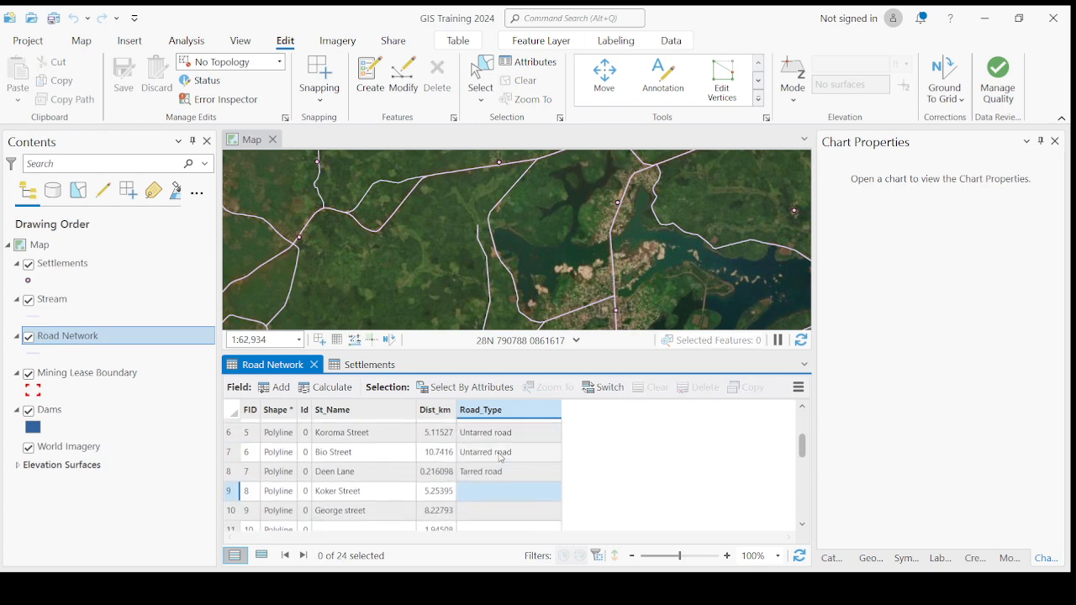
{"action": "scroll", "coordinate": [319, 458], "scroll_direction": "down", "scroll_amount": 2}
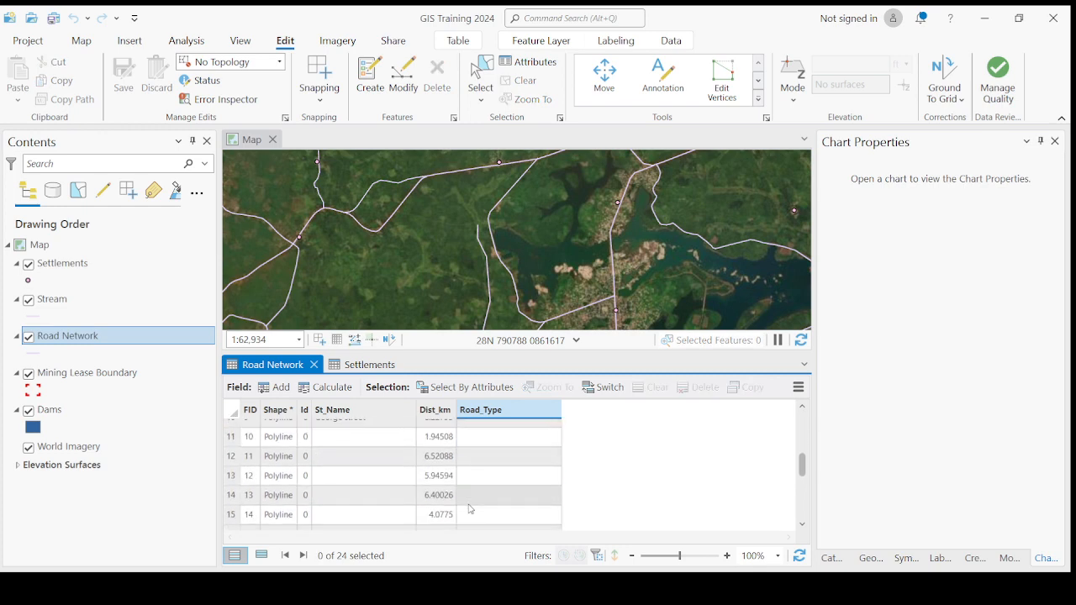
{"action": "scroll", "coordinate": [336, 463], "scroll_direction": "down", "scroll_amount": 3}
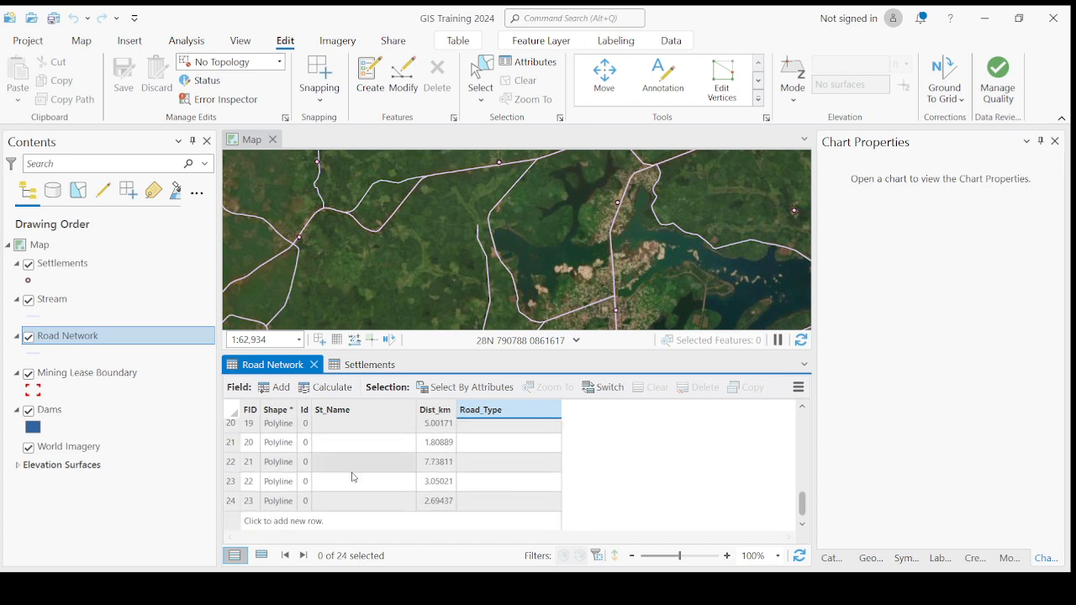
{"action": "scroll", "coordinate": [351, 455], "scroll_direction": "up", "scroll_amount": 2}
{"action": "scroll", "coordinate": [351, 455], "scroll_direction": "up", "scroll_amount": 4}
{"action": "scroll", "coordinate": [351, 456], "scroll_direction": "down", "scroll_amount": 6}
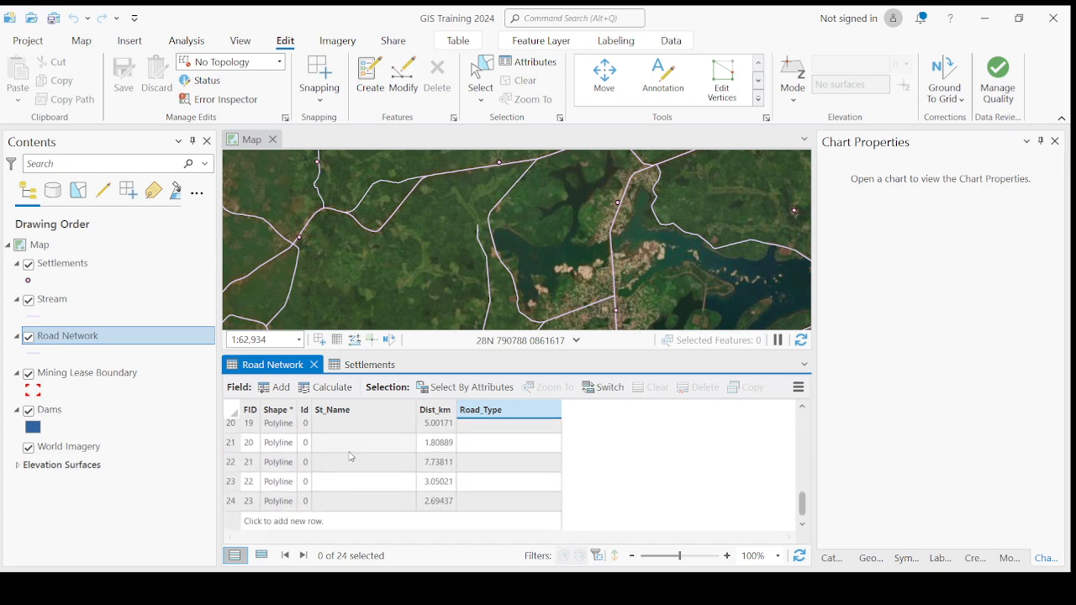
{"action": "scroll", "coordinate": [350, 456], "scroll_direction": "up", "scroll_amount": 2}
{"action": "scroll", "coordinate": [349, 450], "scroll_direction": "up", "scroll_amount": 2}
{"action": "scroll", "coordinate": [346, 471], "scroll_direction": "down", "scroll_amount": 4}
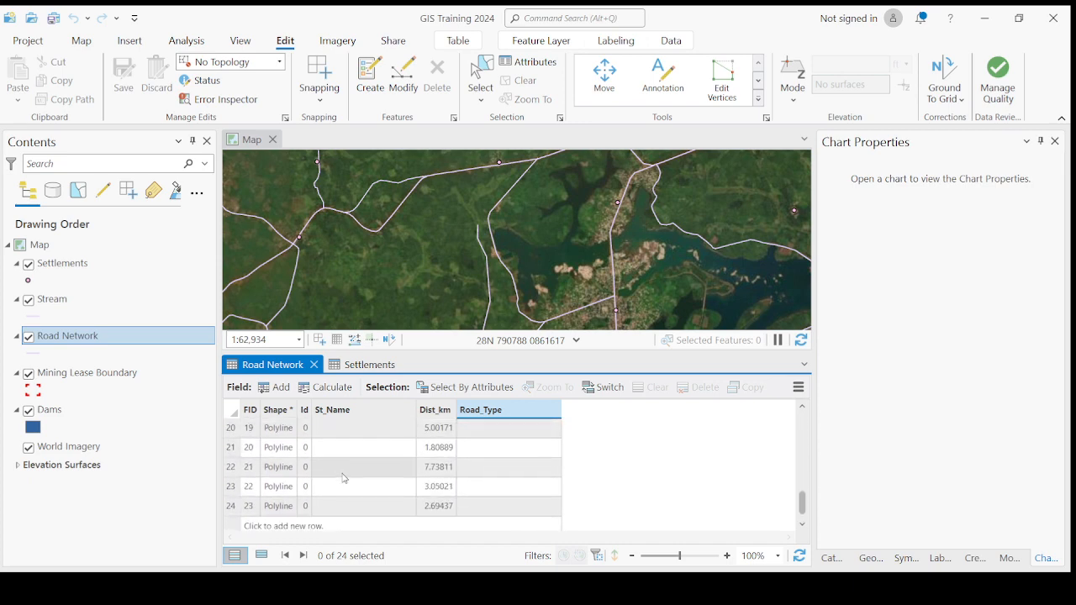
{"action": "scroll", "coordinate": [358, 486], "scroll_direction": "up", "scroll_amount": 5}
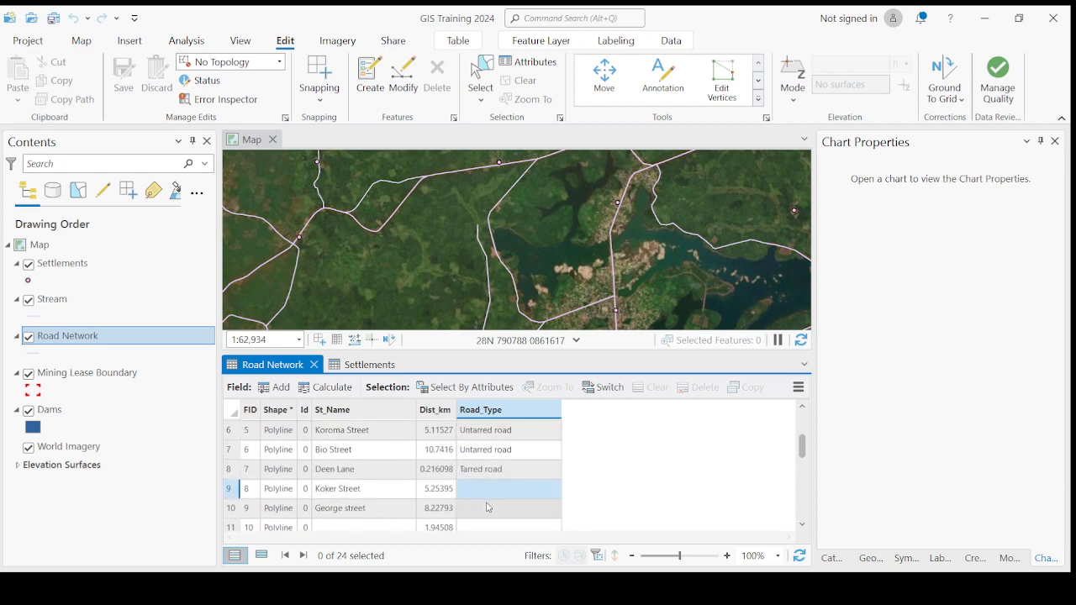
{"action": "scroll", "coordinate": [488, 508], "scroll_direction": "down", "scroll_amount": 5}
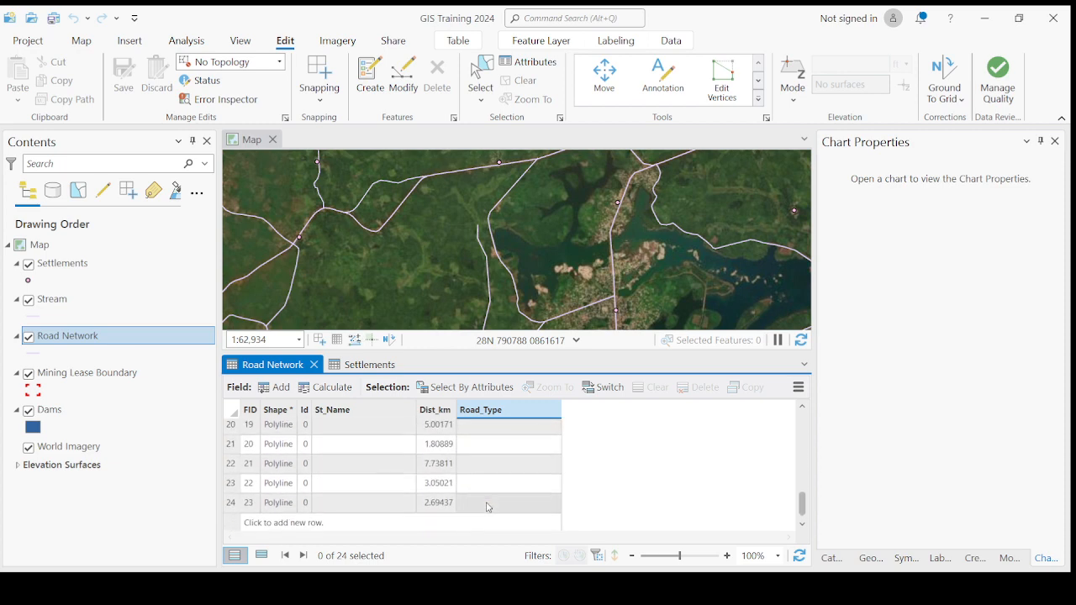
Step: Blank the Name cells of the first three Settlements records: Mogbwemo, Moriba Town and John Town
{"action": "left_click", "coordinate": [92, 271]}
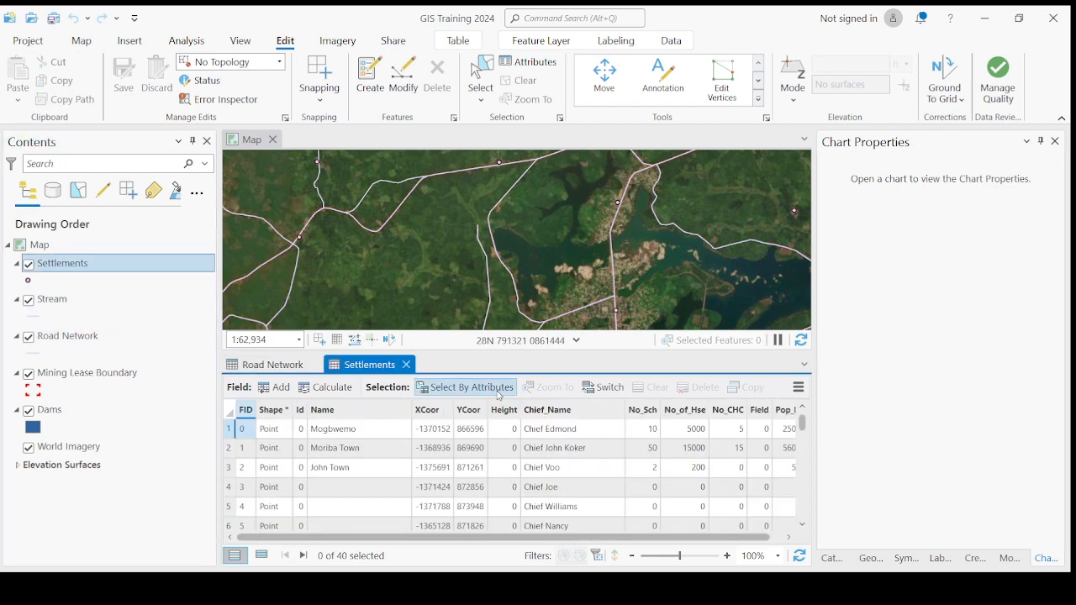
{"action": "double_click", "coordinate": [361, 430]}
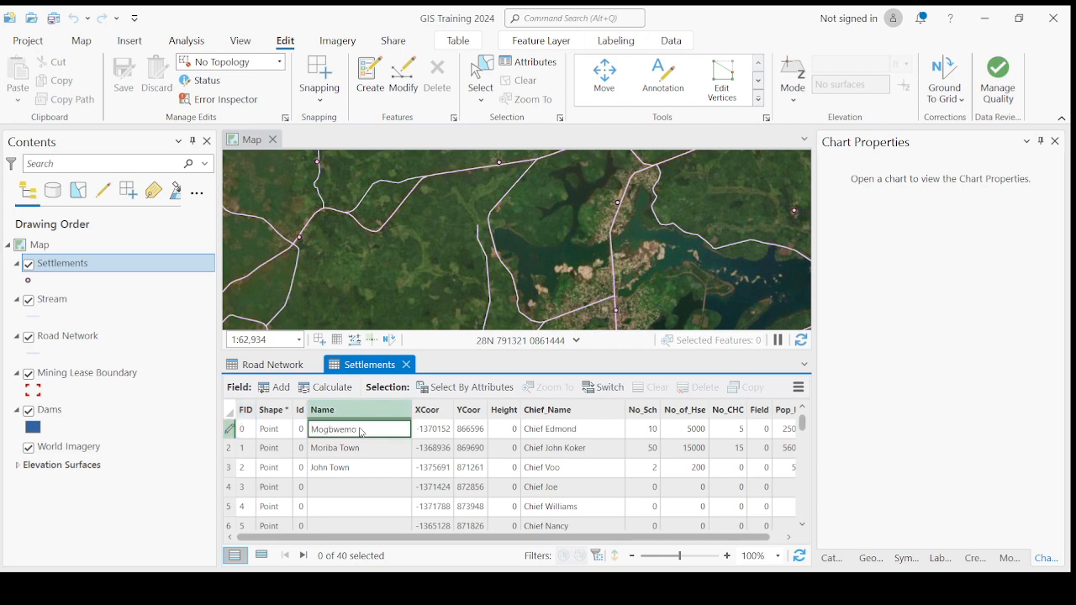
{"action": "key", "text": "ctrl+a"}
{"action": "key", "text": "BackSpace"}
{"action": "left_click", "coordinate": [359, 447]}
{"action": "left_click", "coordinate": [385, 451]}
{"action": "key", "text": "ctrl+a"}
{"action": "key", "text": "BackSpace"}
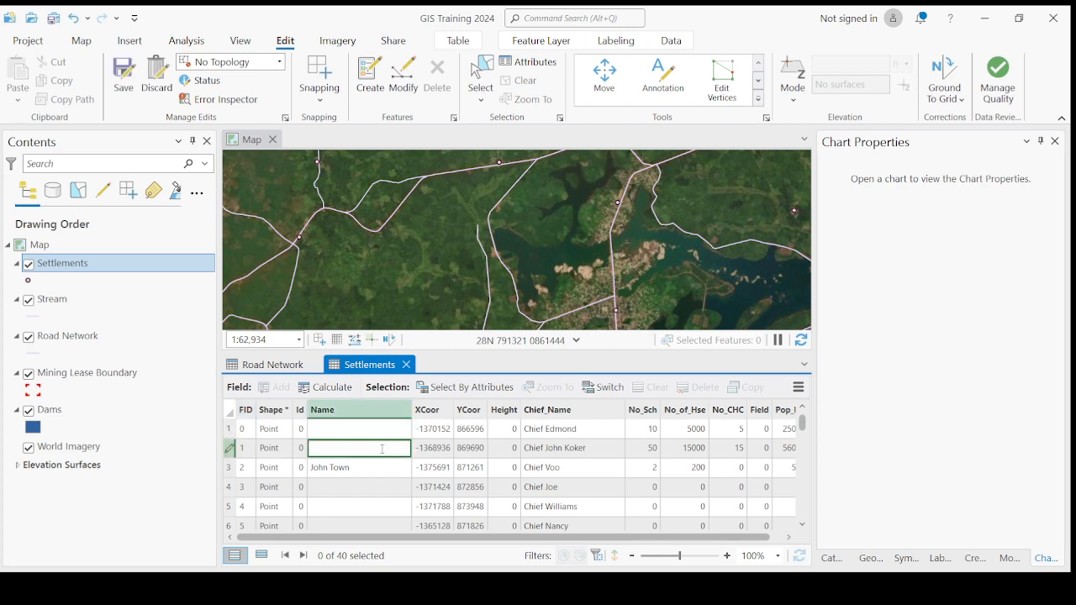
{"action": "left_click", "coordinate": [337, 476]}
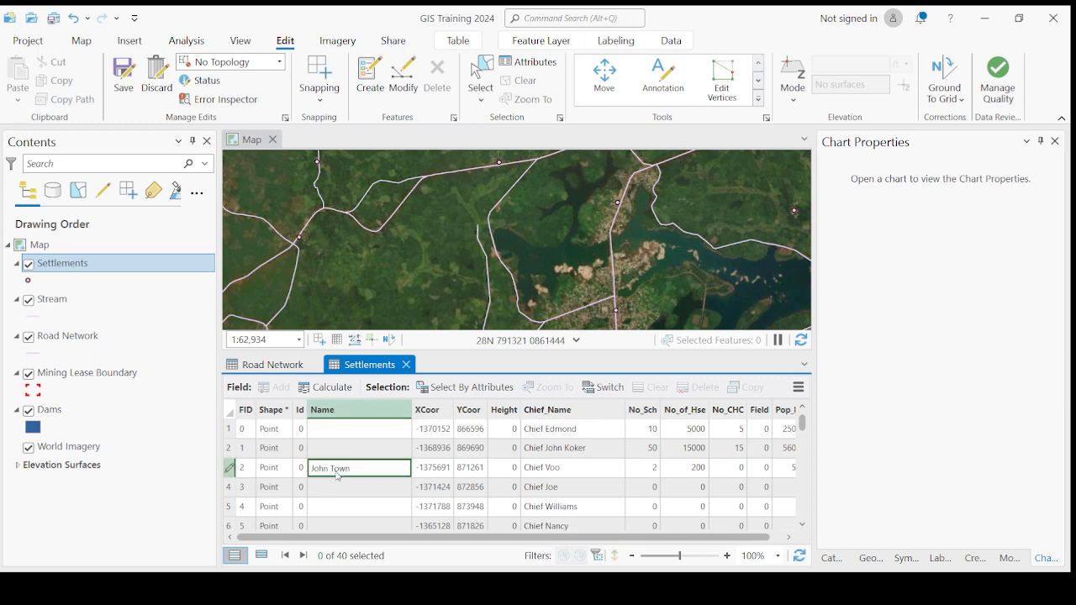
{"action": "key", "text": "ctrl+a"}
{"action": "key", "text": "BackSpace"}
{"action": "left_click", "coordinate": [125, 76]}
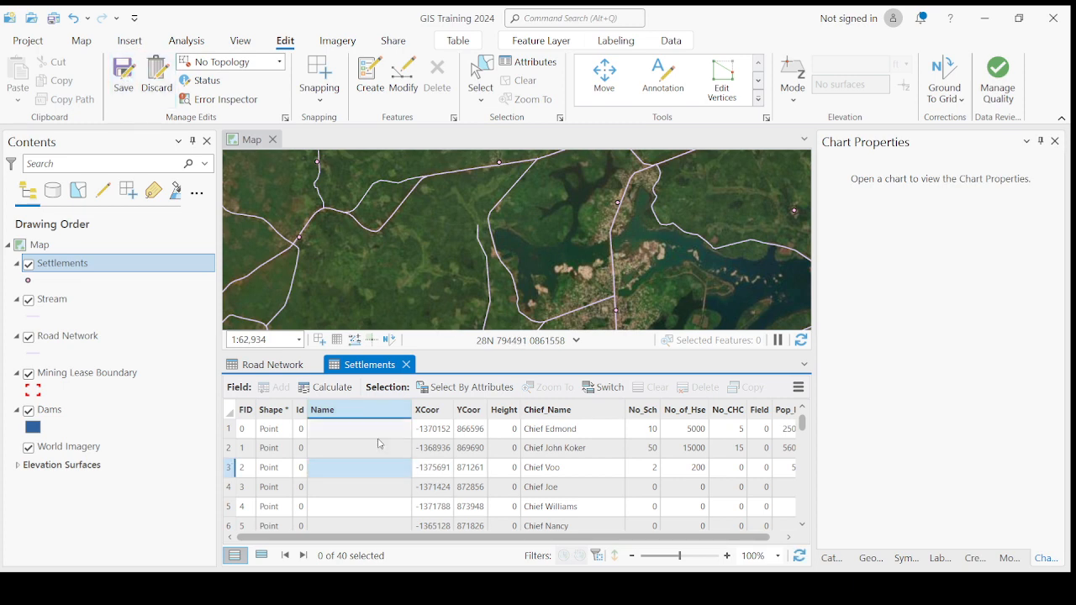
Step: Scroll through the Settlements table to review the cleared Name cells
{"action": "scroll", "coordinate": [555, 252], "scroll_direction": "down", "scroll_amount": 3}
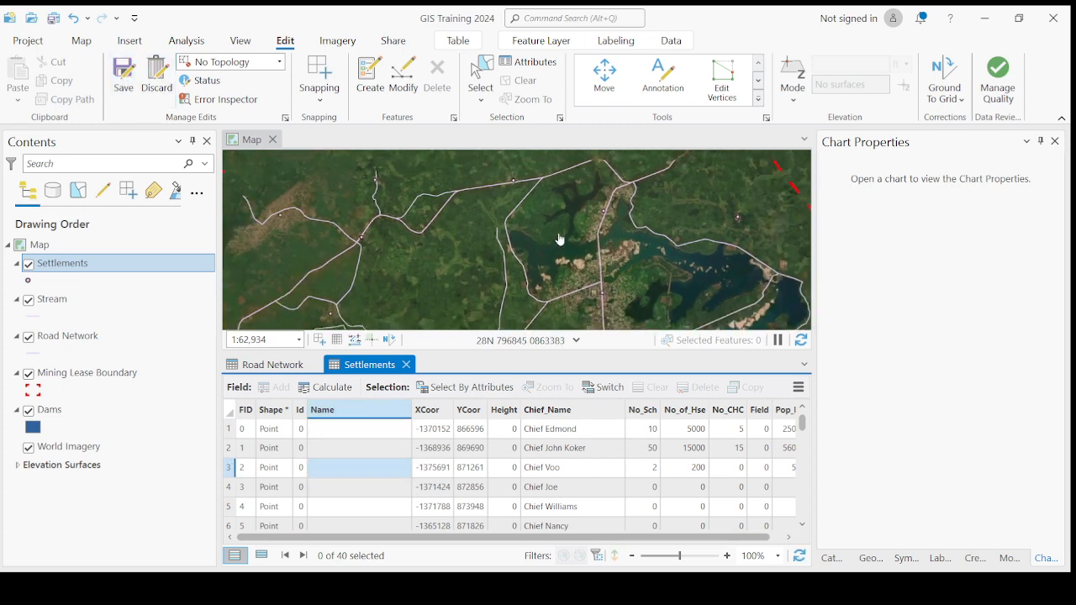
{"action": "scroll", "coordinate": [536, 213], "scroll_direction": "up", "scroll_amount": 3}
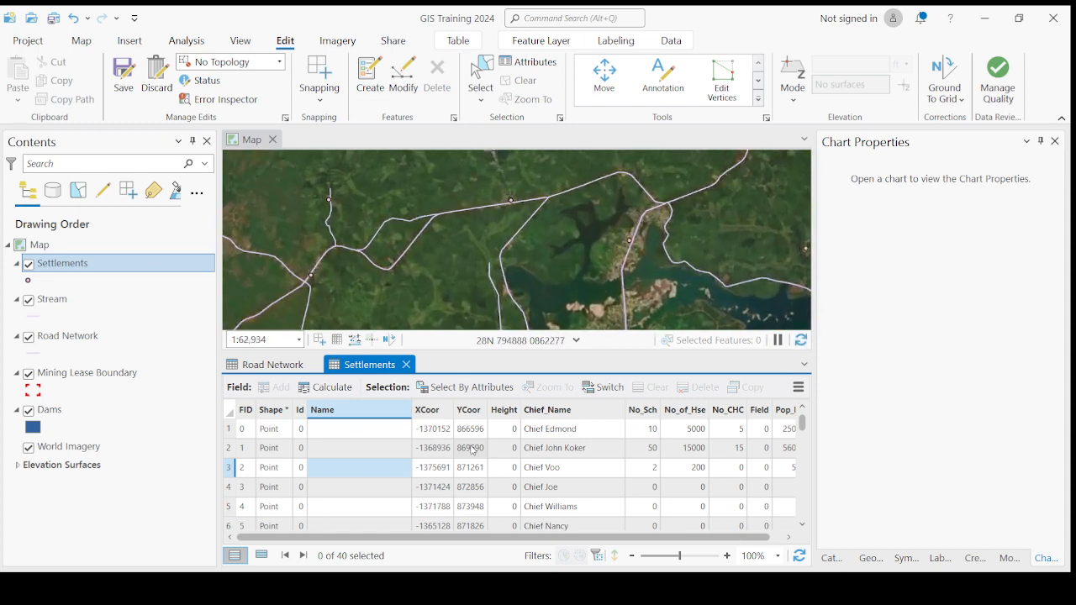
{"action": "scroll", "coordinate": [505, 538], "scroll_direction": "right", "scroll_amount": 1}
{"action": "scroll", "coordinate": [551, 495], "scroll_direction": "down", "scroll_amount": 2}
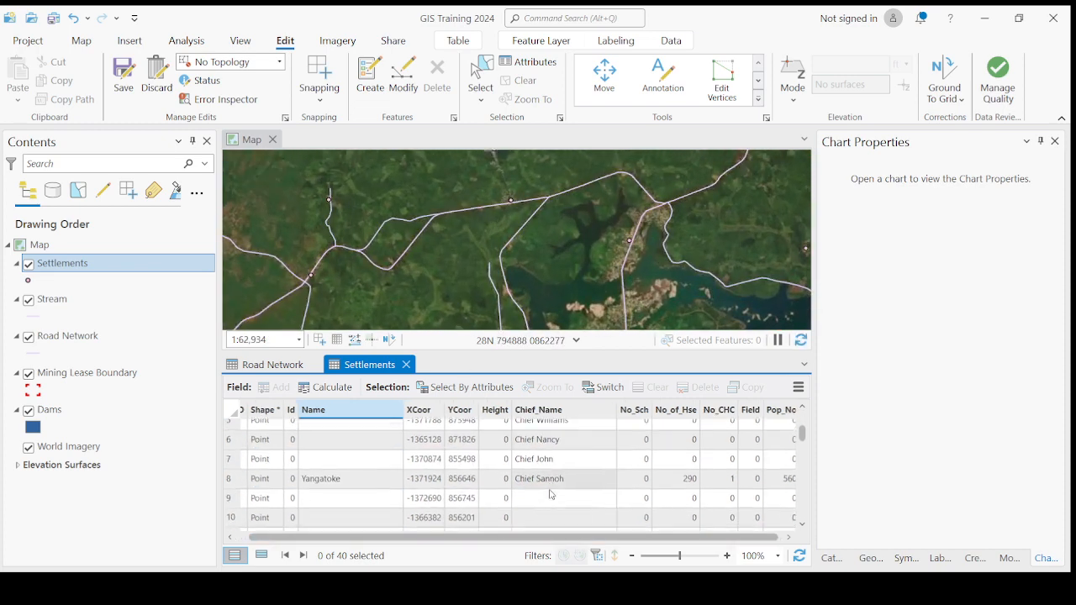
{"action": "scroll", "coordinate": [559, 480], "scroll_direction": "down", "scroll_amount": 2}
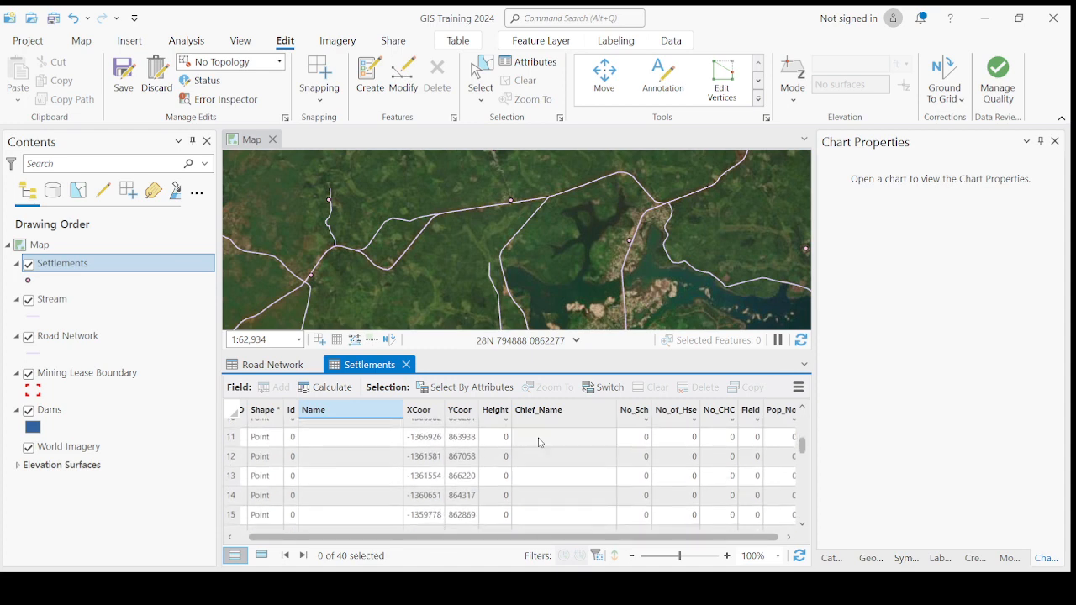
{"action": "scroll", "coordinate": [572, 505], "scroll_direction": "down", "scroll_amount": 2}
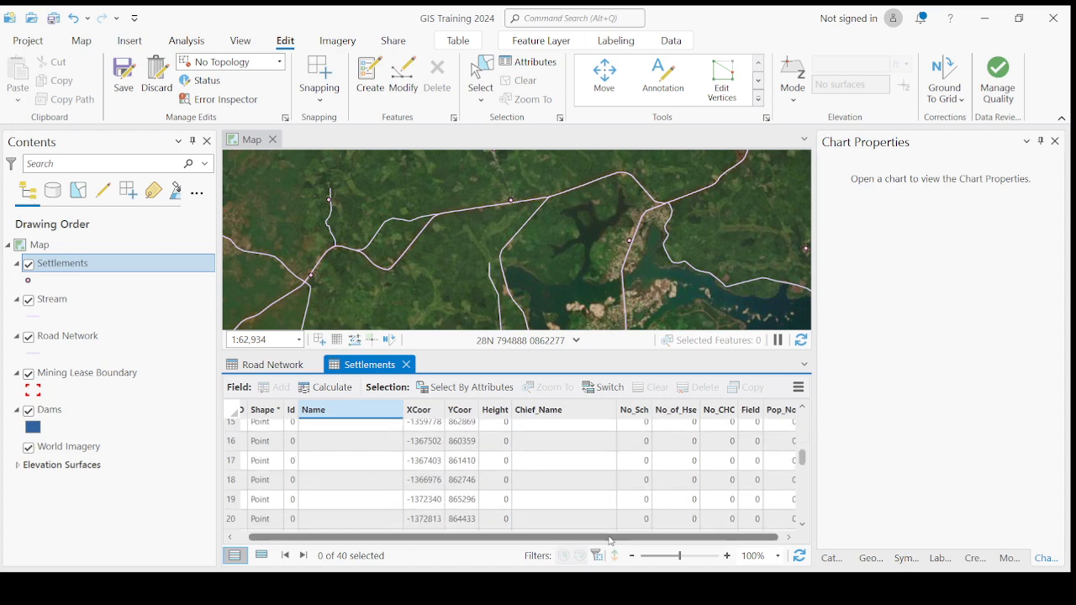
{"action": "scroll", "coordinate": [704, 539], "scroll_direction": "right", "scroll_amount": 1}
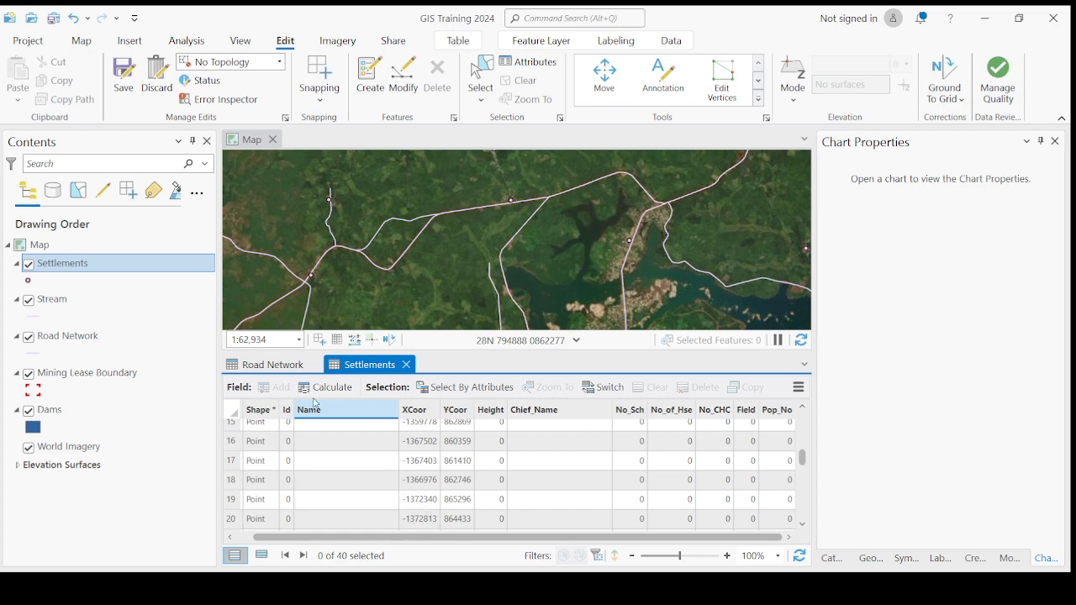
Step: Return to the Road Network table, save all edits, and select Road Network in Contents
{"action": "left_click", "coordinate": [279, 371]}
{"action": "scroll", "coordinate": [370, 437], "scroll_direction": "up", "scroll_amount": 6}
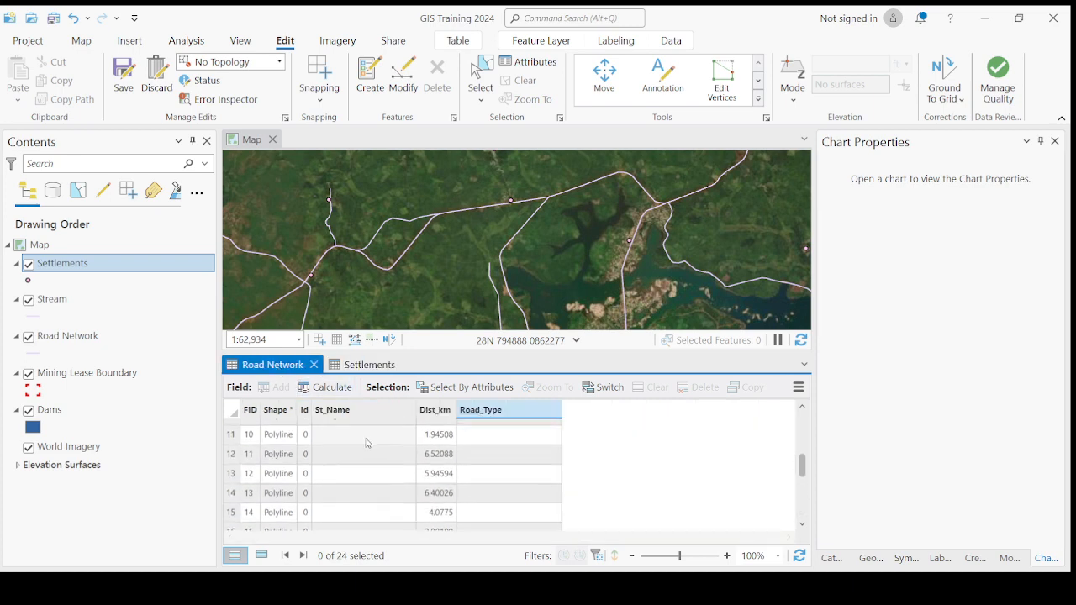
{"action": "scroll", "coordinate": [360, 446], "scroll_direction": "down", "scroll_amount": 5}
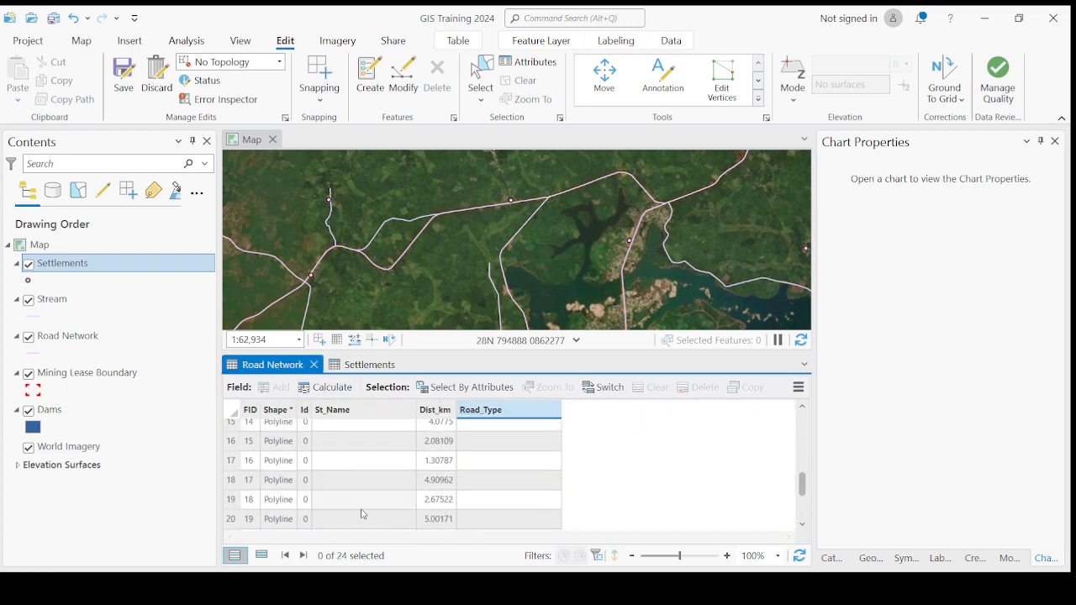
{"action": "scroll", "coordinate": [492, 441], "scroll_direction": "up", "scroll_amount": 4}
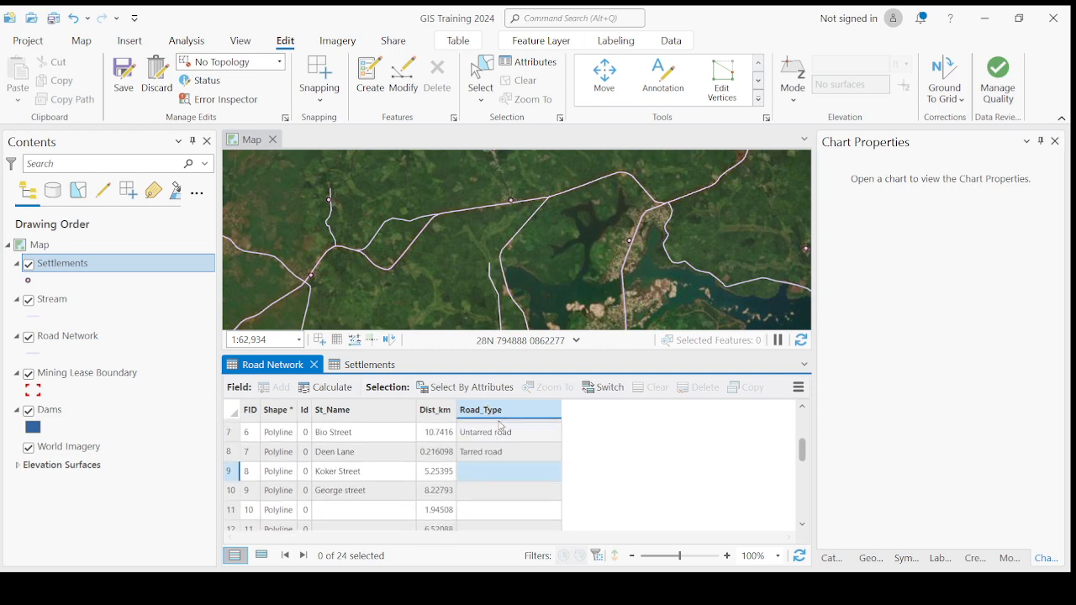
{"action": "scroll", "coordinate": [501, 467], "scroll_direction": "down", "scroll_amount": 2}
{"action": "scroll", "coordinate": [501, 466], "scroll_direction": "down", "scroll_amount": 3}
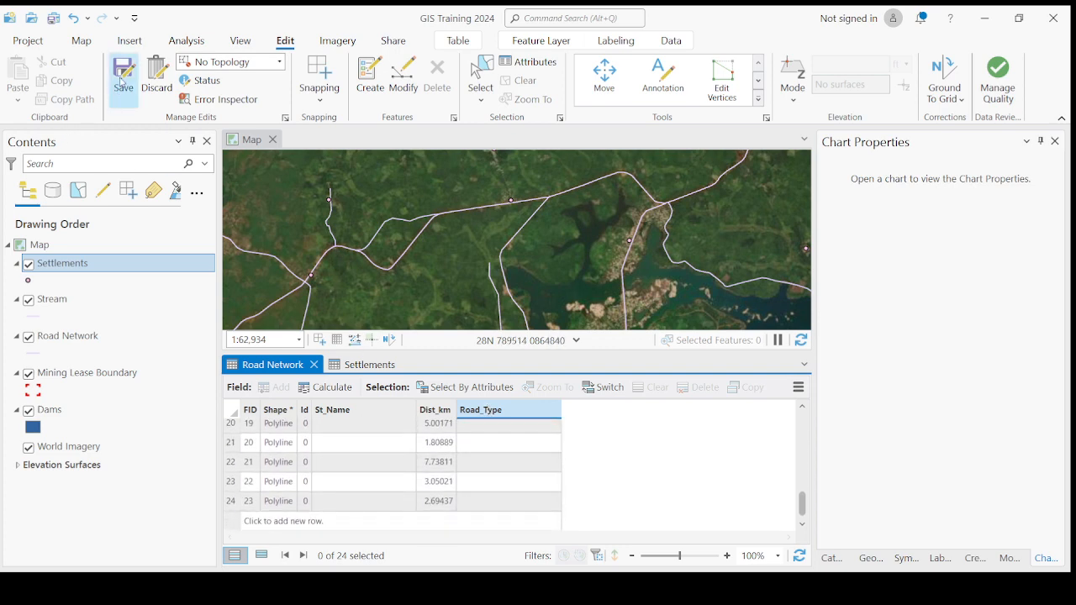
{"action": "left_click", "coordinate": [137, 81]}
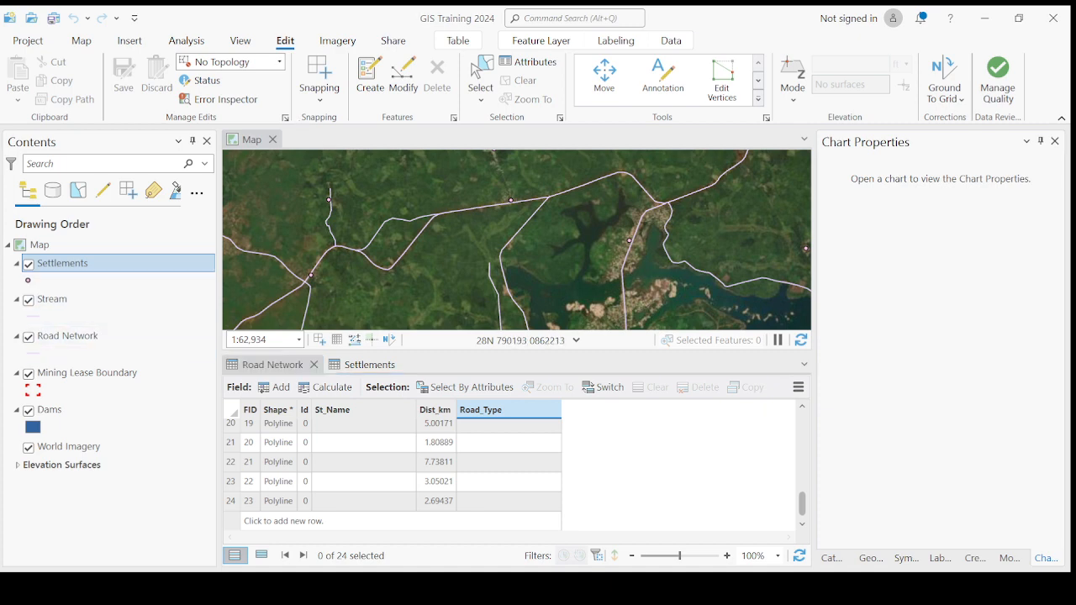
{"action": "left_click", "coordinate": [79, 336]}
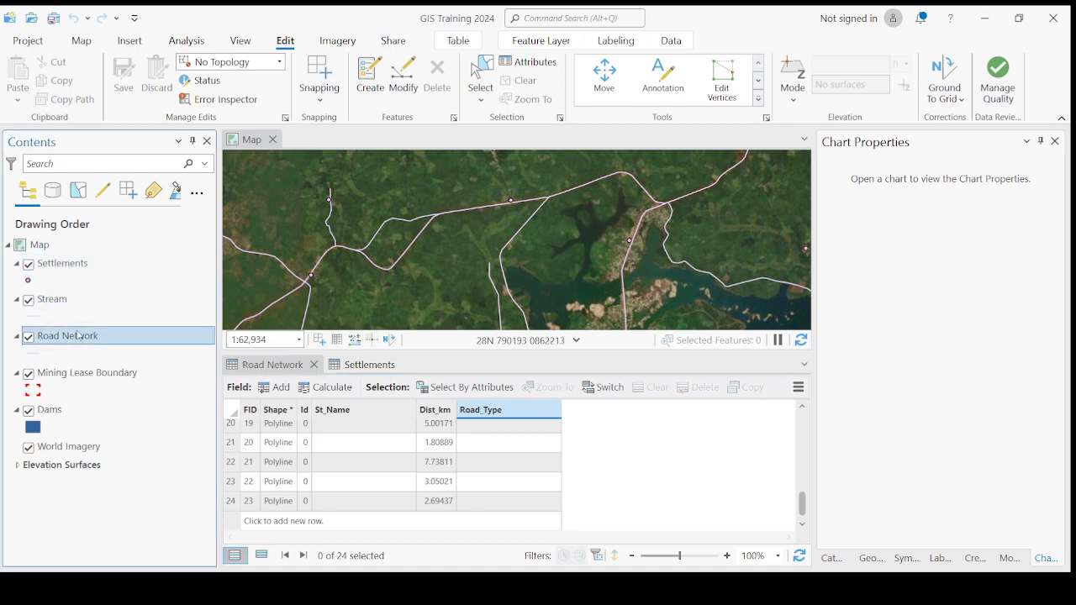